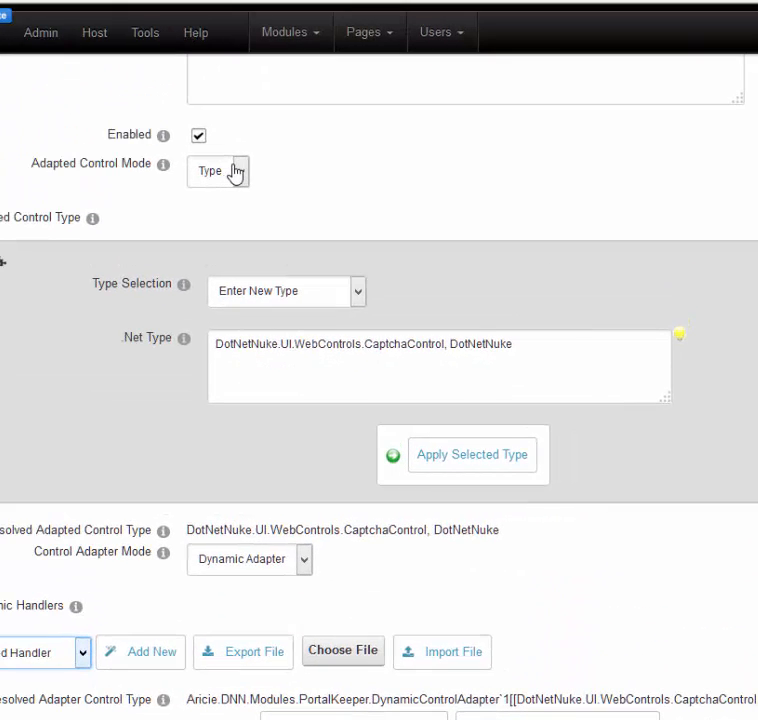
{"action": "left_click", "coordinate": [212, 174]}
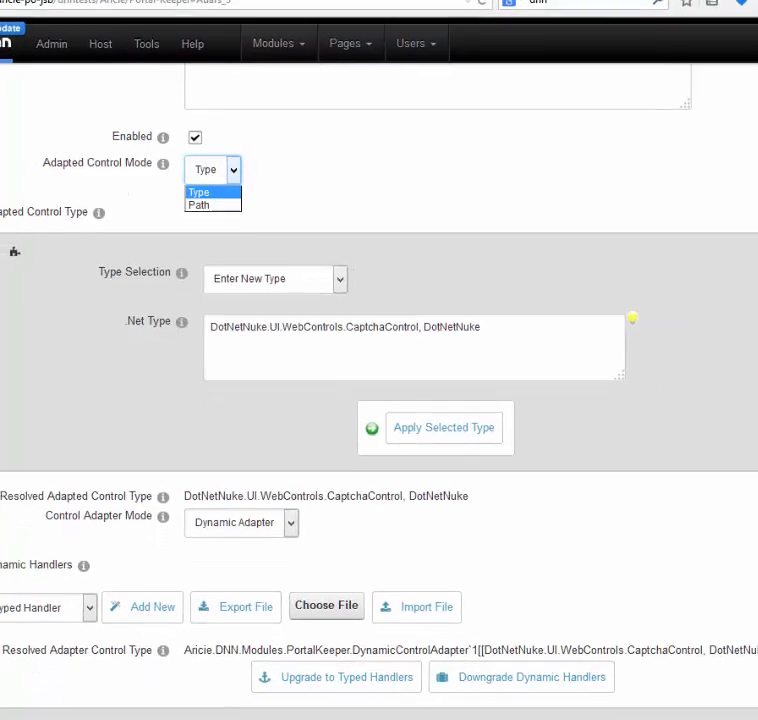
{"action": "key", "text": "Escape"}
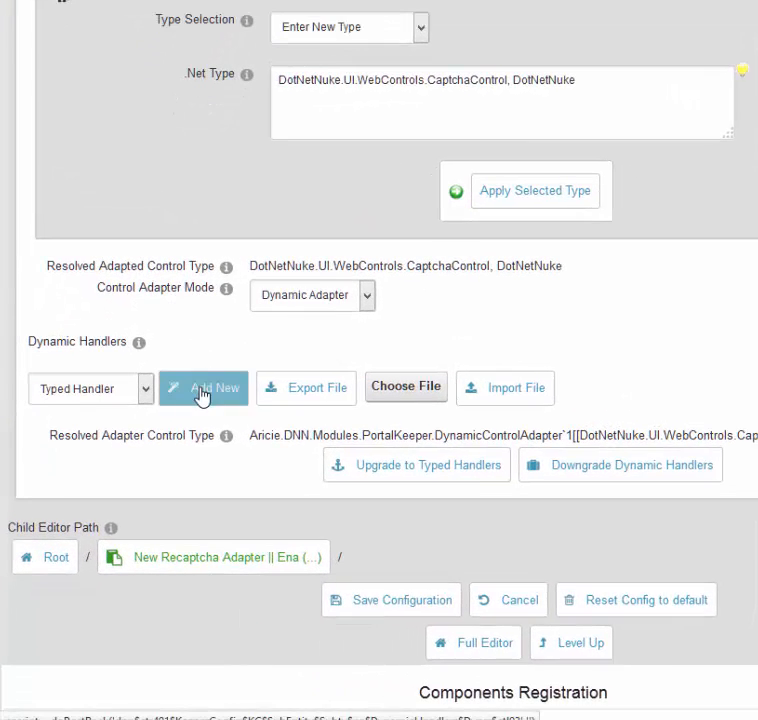
Add a new Typed Handler to the Recaptcha adapter's dynamic handlers and open it for editing
{"action": "left_click", "coordinate": [201, 397]}
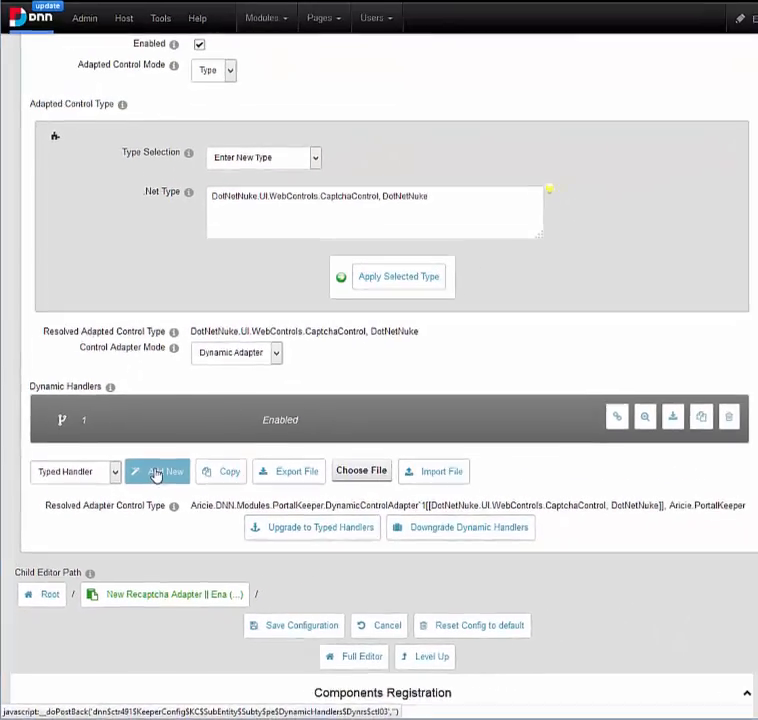
{"action": "left_click", "coordinate": [159, 423]}
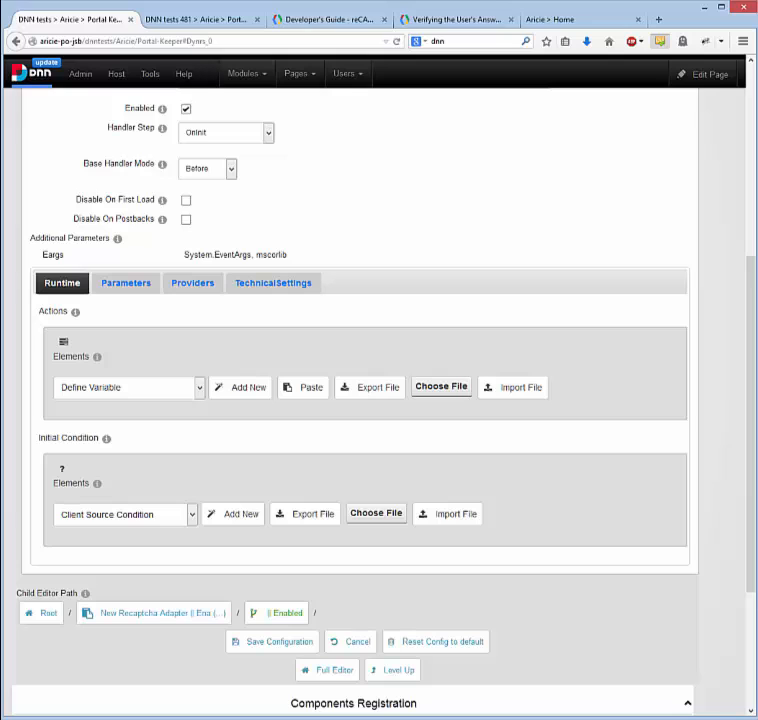
{"action": "left_click", "coordinate": [392, 671]}
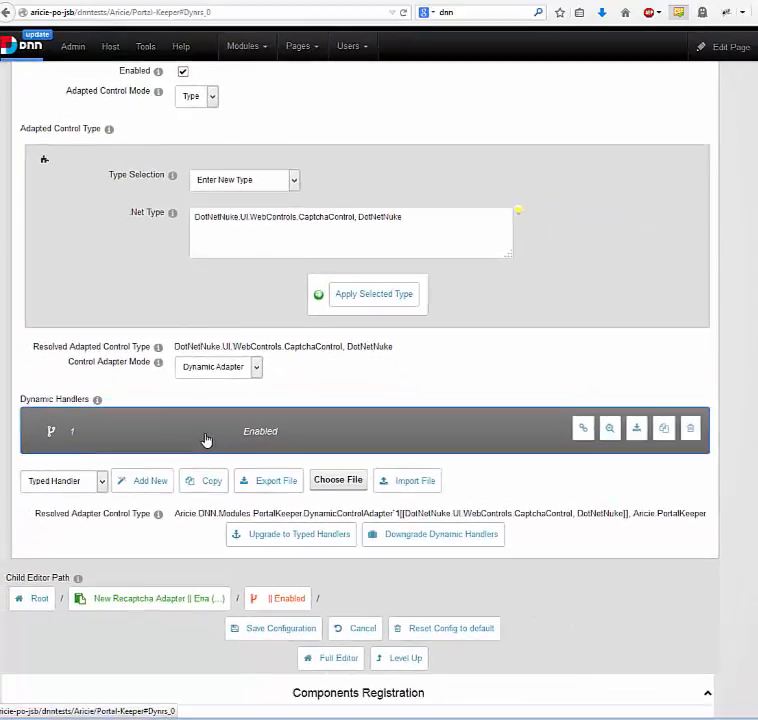
{"action": "left_click", "coordinate": [205, 440]}
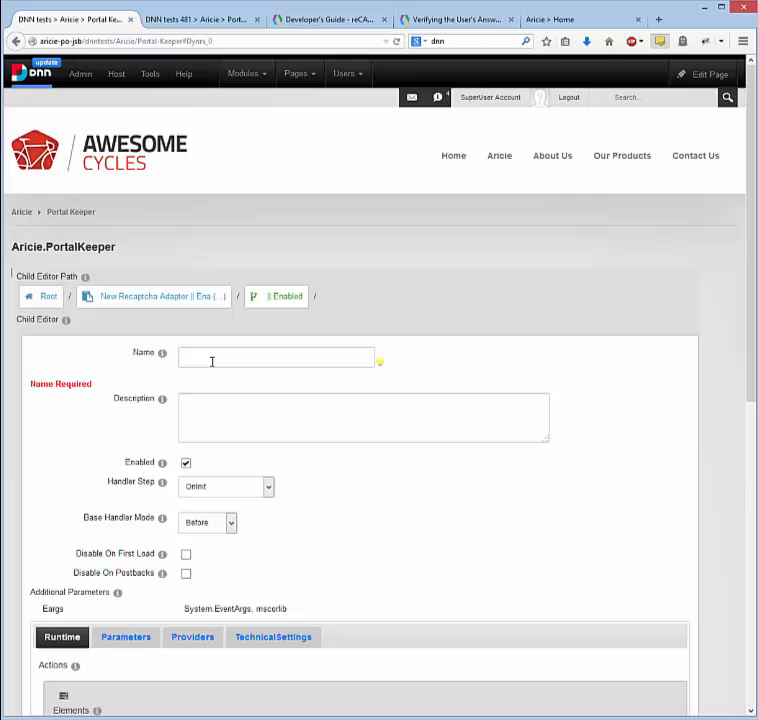
Name the handler "Captcha Render Override" and describe it as "renders Google Recaptcha and hides the native DNN captcha"
{"action": "left_click", "coordinate": [211, 361]}
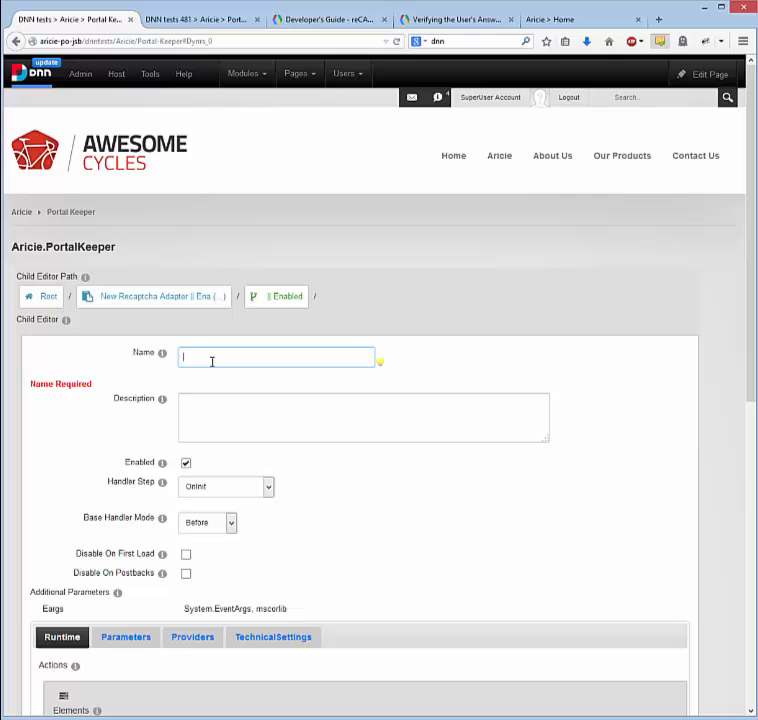
{"action": "type", "text": "Captch"}
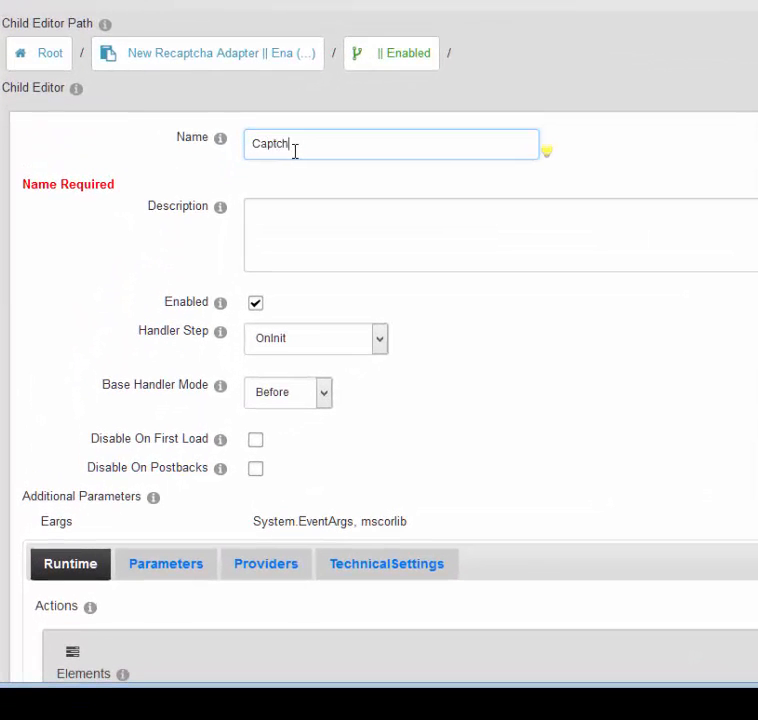
{"action": "type", "text": "a Render Override"}
{"action": "left_click", "coordinate": [408, 237]}
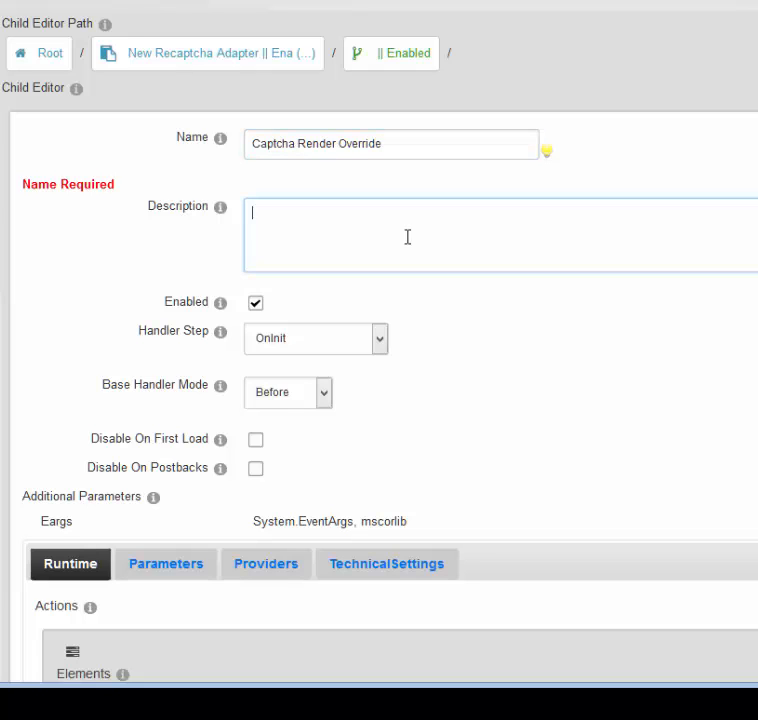
{"action": "type", "text": "renders Goo"}
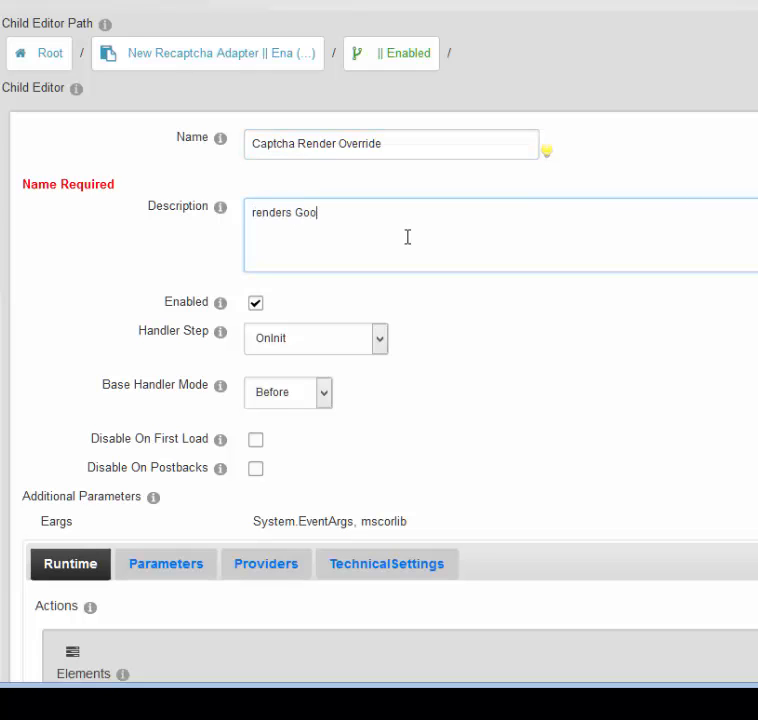
{"action": "type", "text": "gle Recaptcha"}
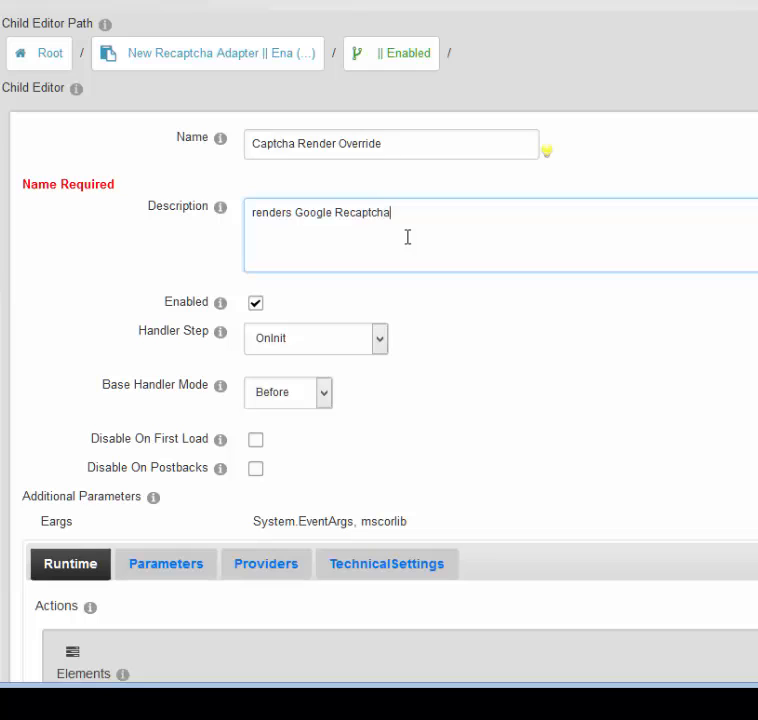
{"action": "type", "text": " and hides an"}
{"action": "type", "text": "e native DNN captcha"}
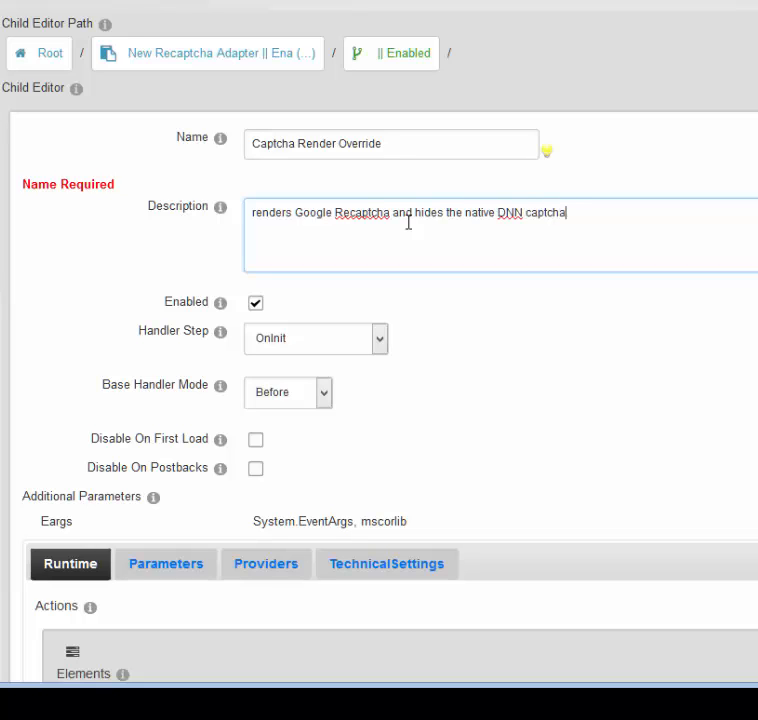
Set the handler step to Render and the base handler mode to After, and save the configuration
{"action": "left_click", "coordinate": [330, 345]}
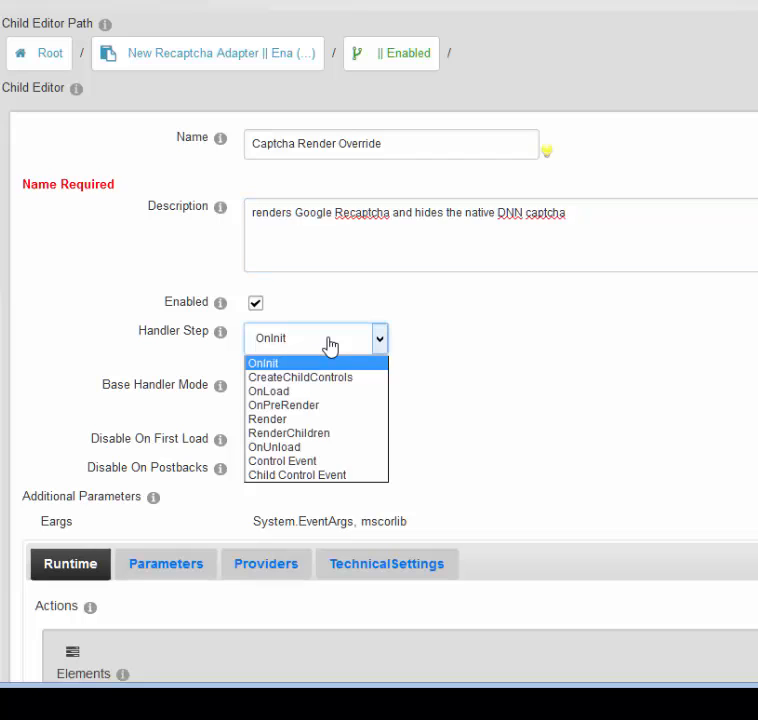
{"action": "left_click", "coordinate": [306, 420]}
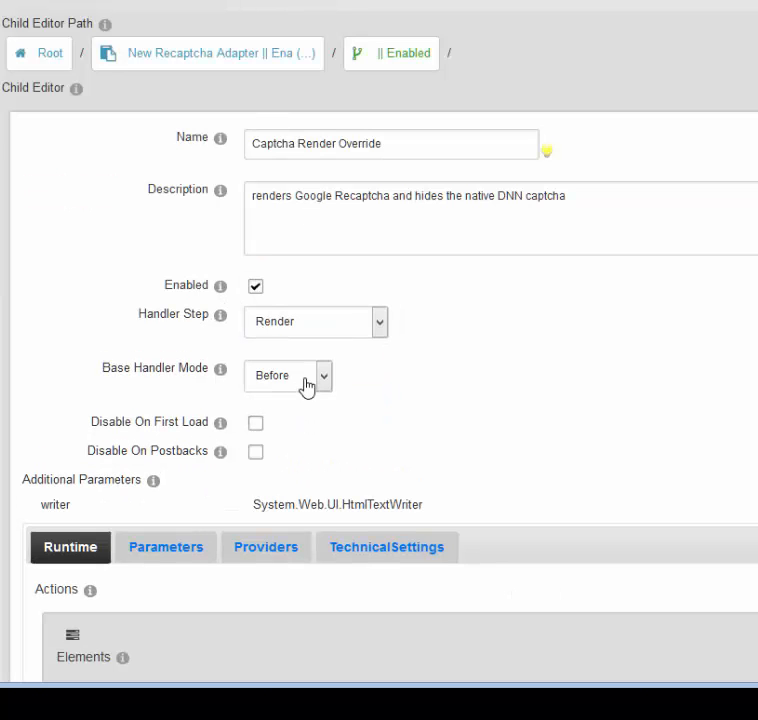
{"action": "left_click", "coordinate": [306, 374]}
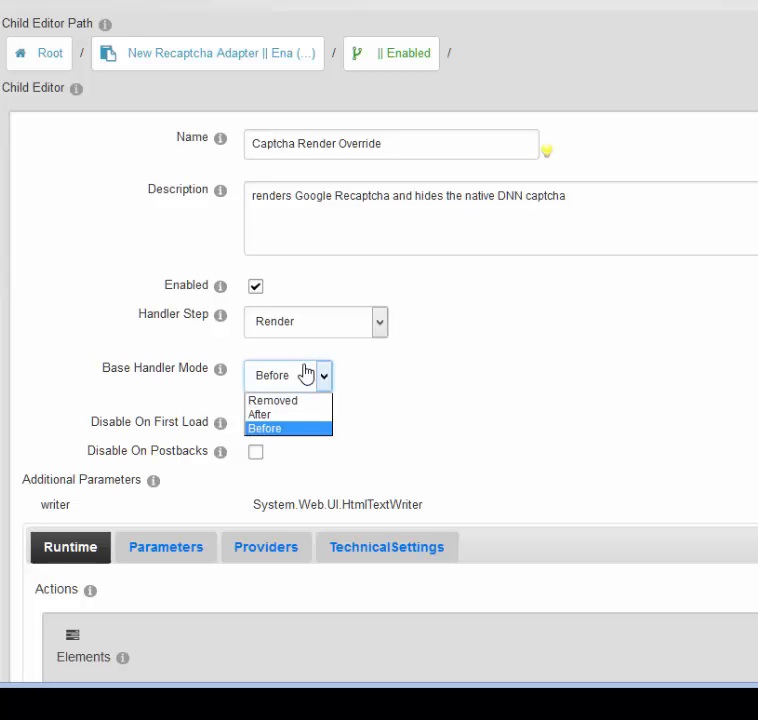
{"action": "left_click", "coordinate": [286, 414]}
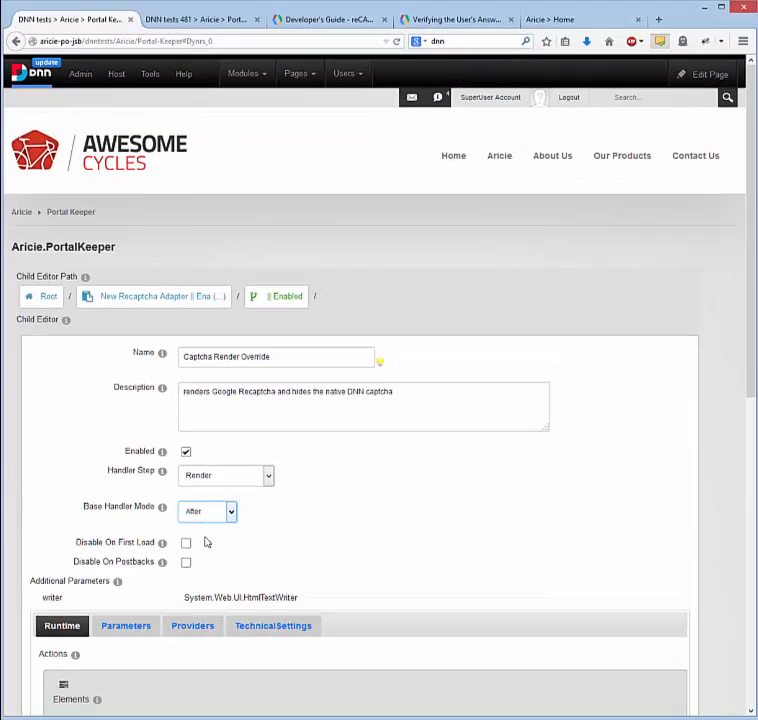
{"action": "scroll", "coordinate": [377, 540], "scroll_direction": "down", "scroll_amount": 4}
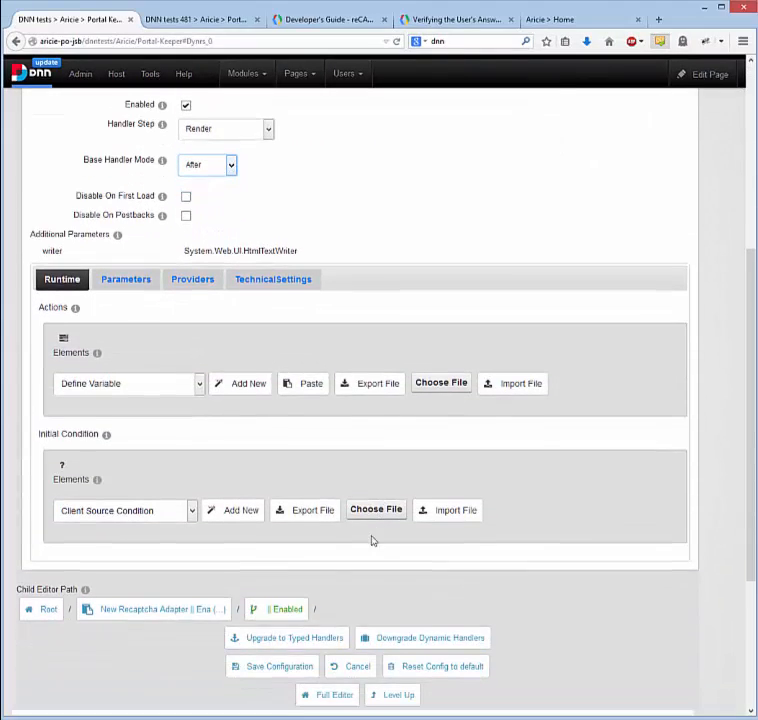
{"action": "left_click", "coordinate": [279, 660]}
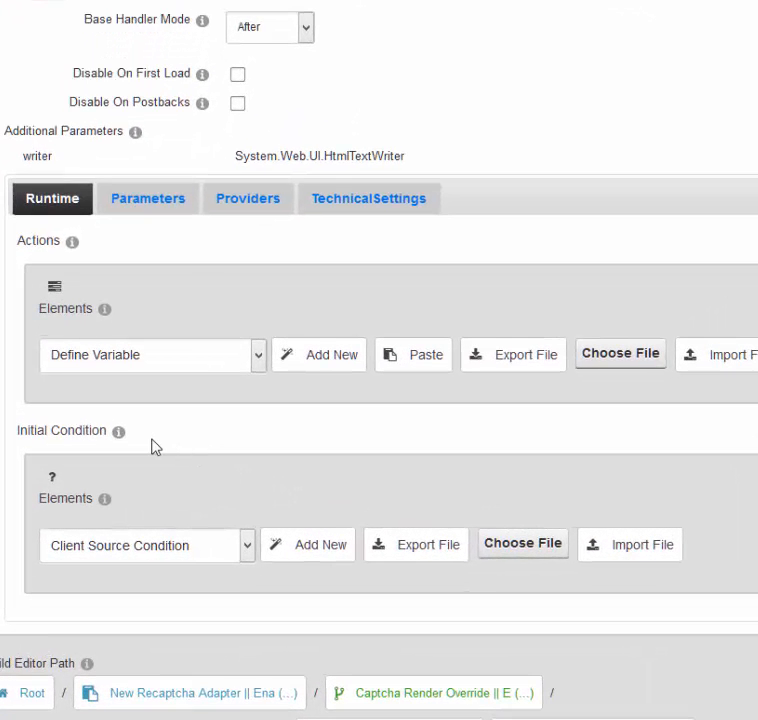
Add a global parameter to the Captcha Render Override handler and name it RecaptchaPublicKey
{"action": "left_click", "coordinate": [164, 205]}
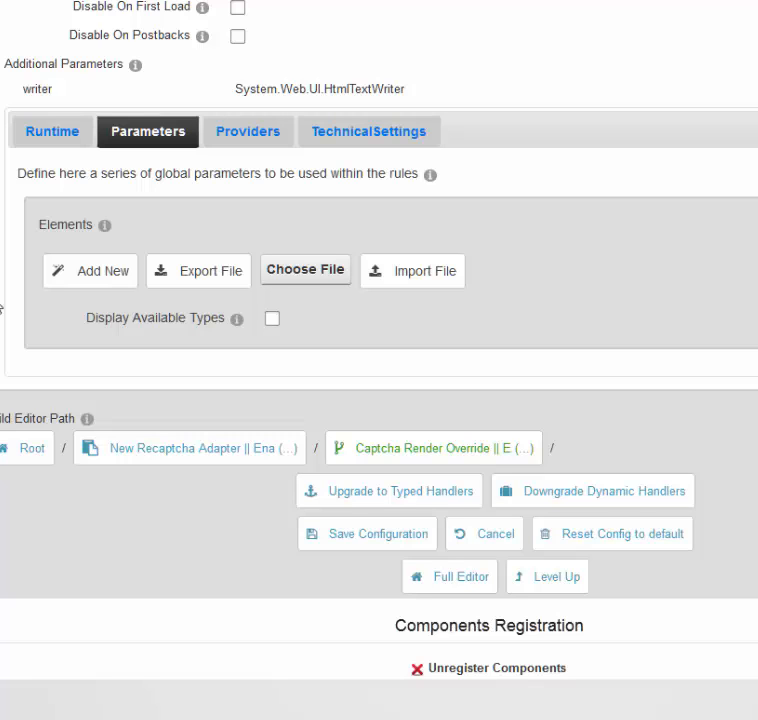
{"action": "left_click", "coordinate": [105, 284]}
{"action": "scroll", "coordinate": [128, 258], "scroll_direction": "up", "scroll_amount": 3}
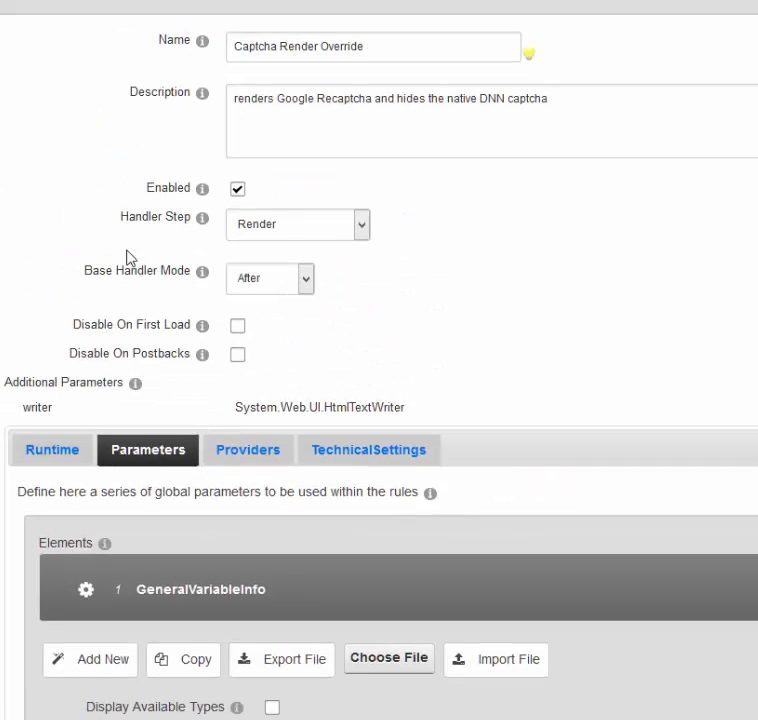
{"action": "left_click", "coordinate": [188, 586]}
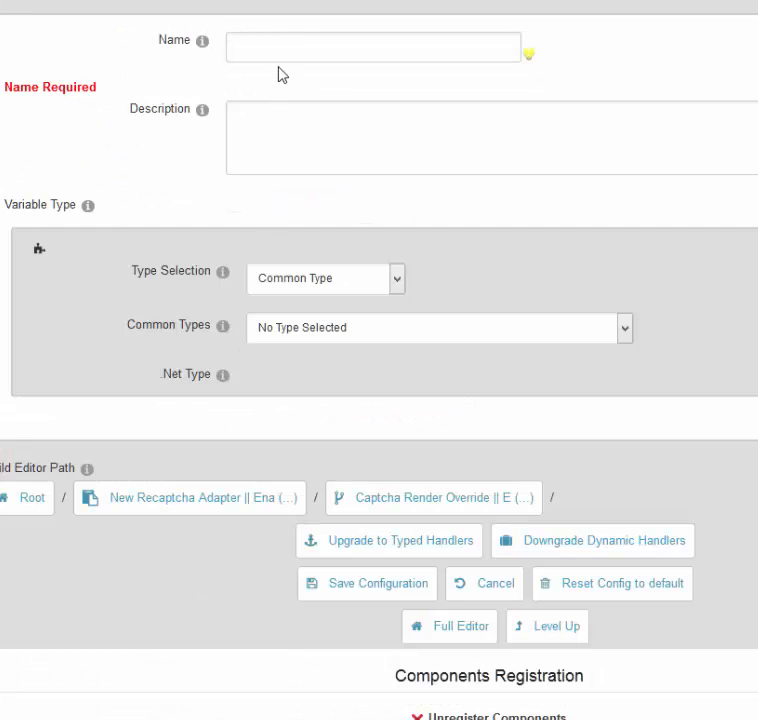
{"action": "left_click", "coordinate": [288, 45]}
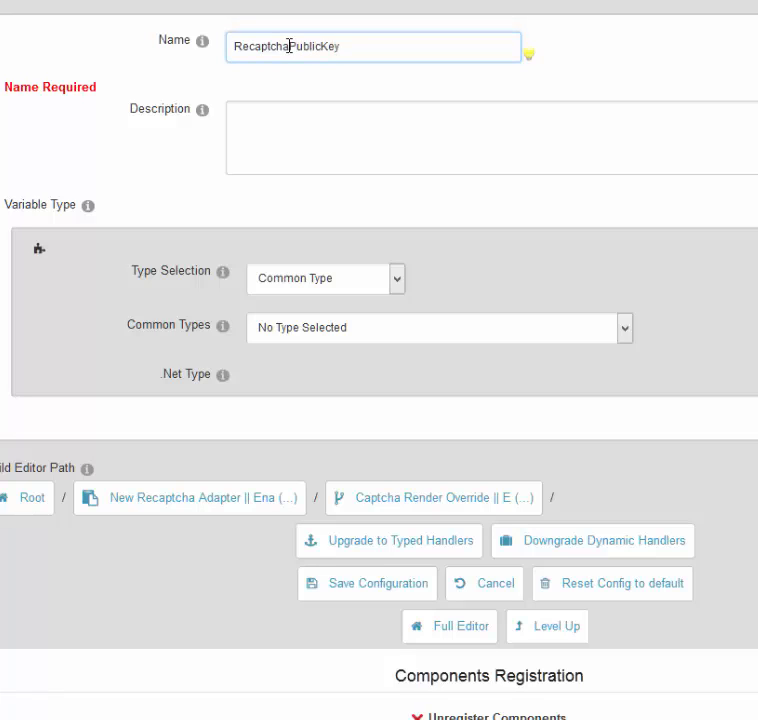
Give the RecaptchaPublicKey parameter the common type String and set its variable mode to Instance
{"action": "left_click", "coordinate": [330, 330]}
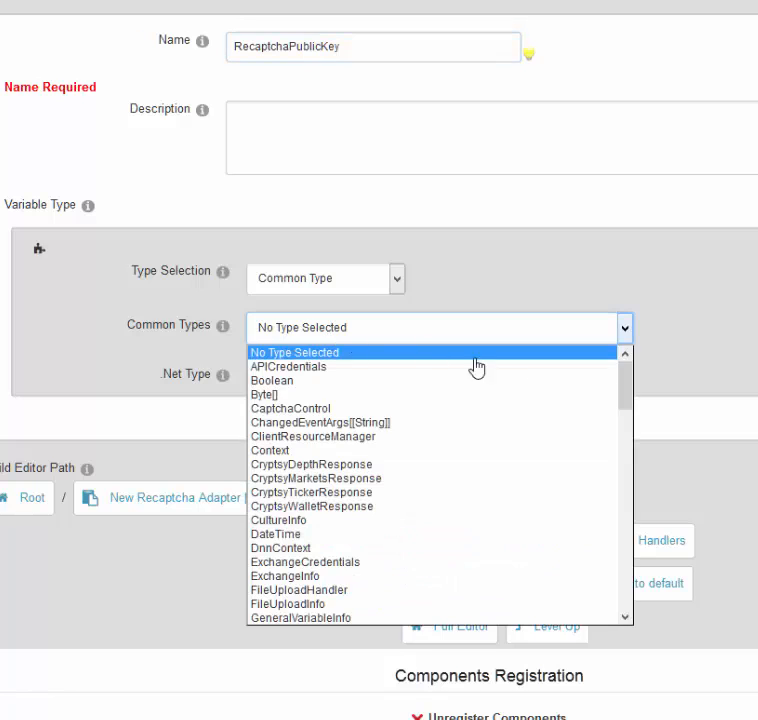
{"action": "left_click_drag", "start_coordinate": [627, 400], "coordinate": [625, 555]}
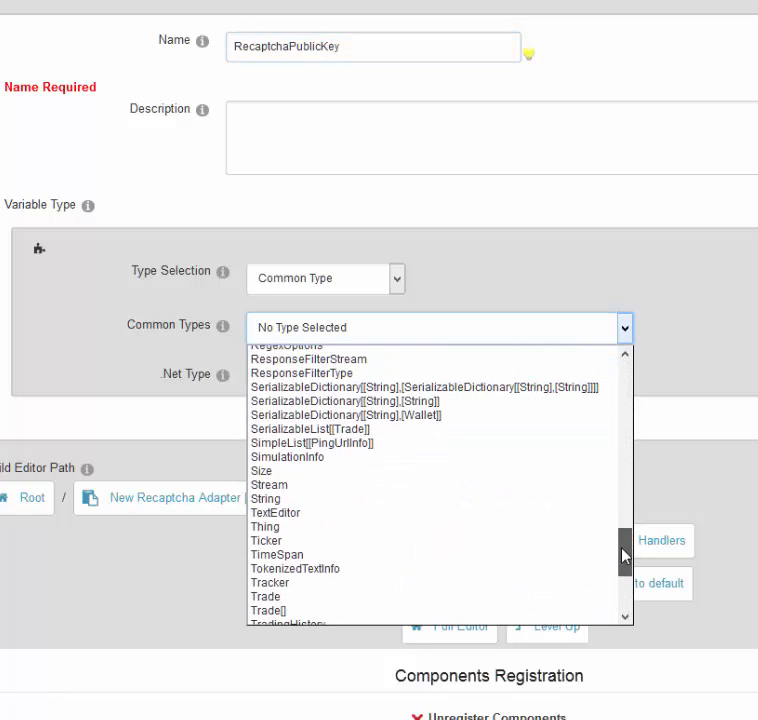
{"action": "left_click", "coordinate": [301, 499]}
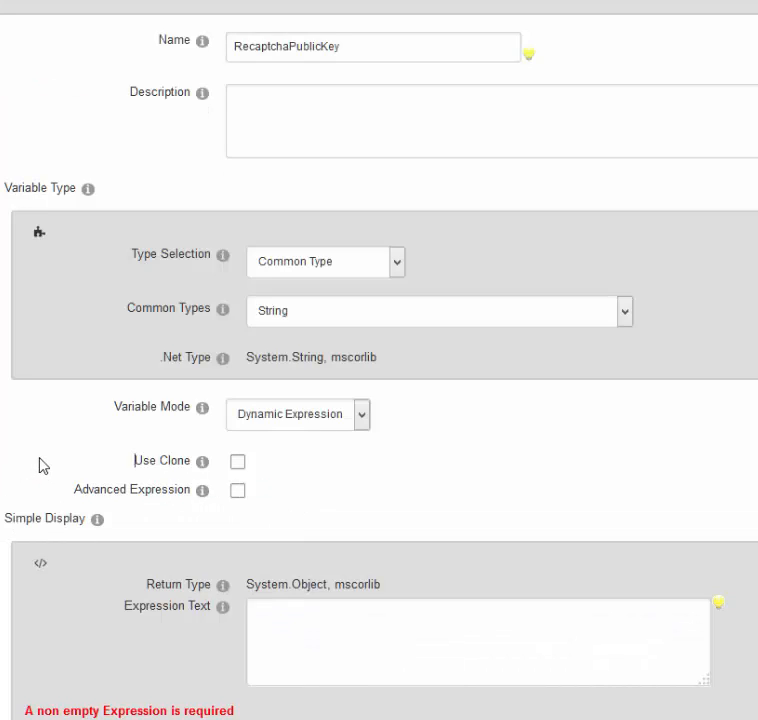
{"action": "scroll", "coordinate": [46, 465], "scroll_direction": "down", "scroll_amount": 2}
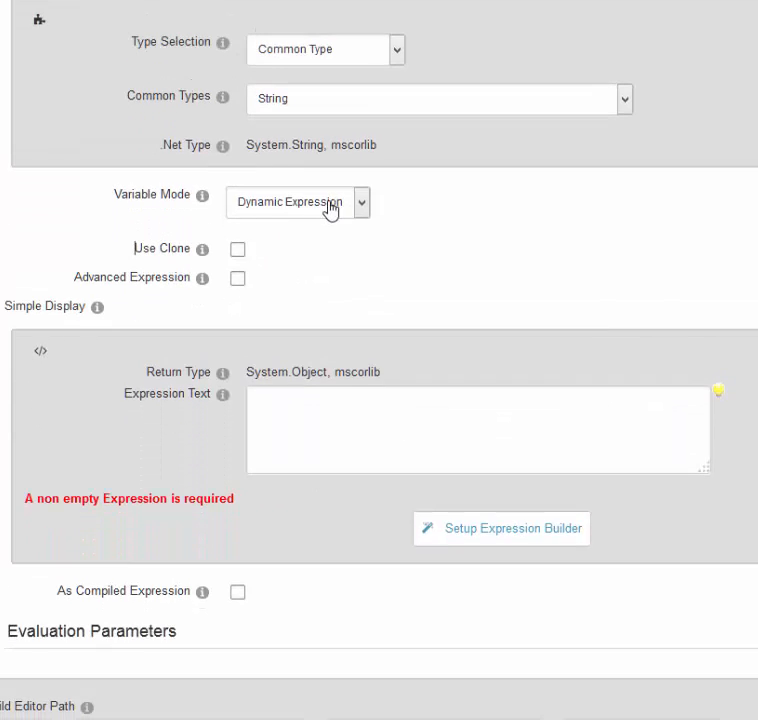
{"action": "left_click", "coordinate": [330, 209]}
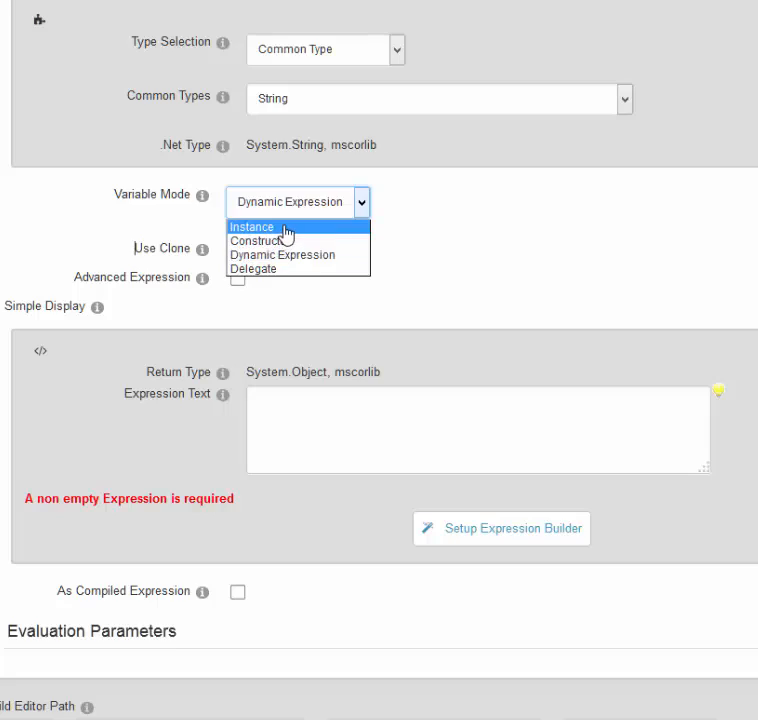
{"action": "left_click", "coordinate": [286, 230]}
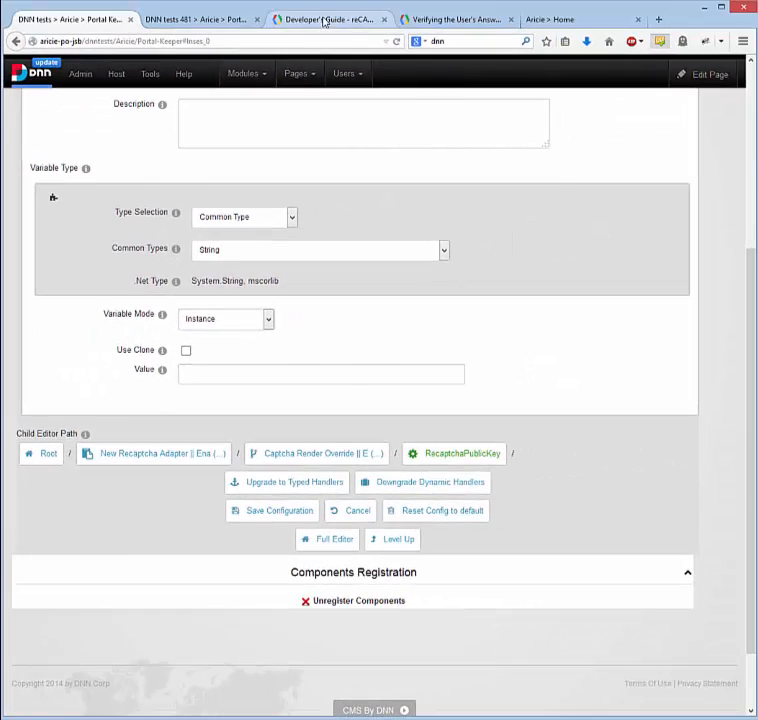
Copy the public key from the reCAPTCHA key page and paste it as the RecaptchaPublicKey parameter's value
{"action": "left_click", "coordinate": [320, 20]}
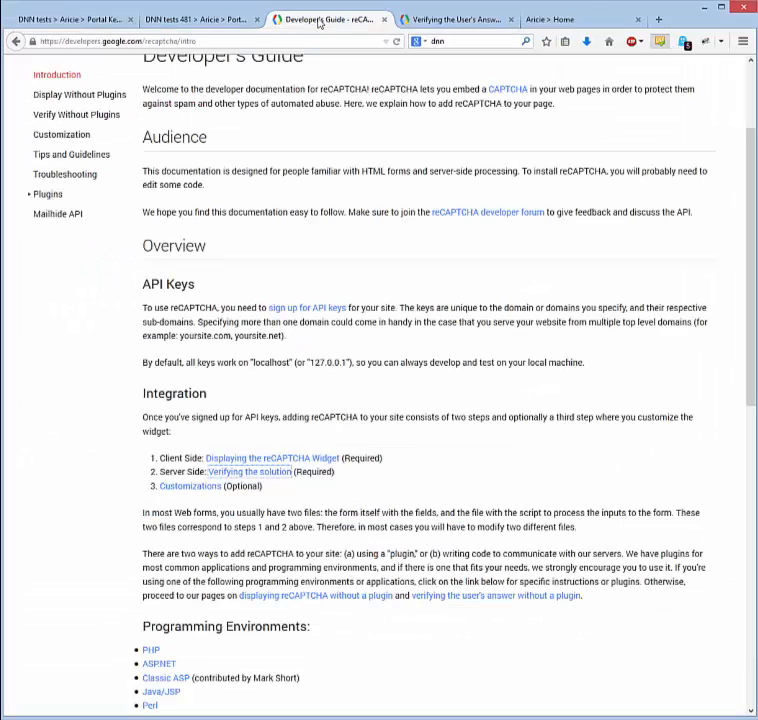
{"action": "left_click", "coordinate": [17, 41]}
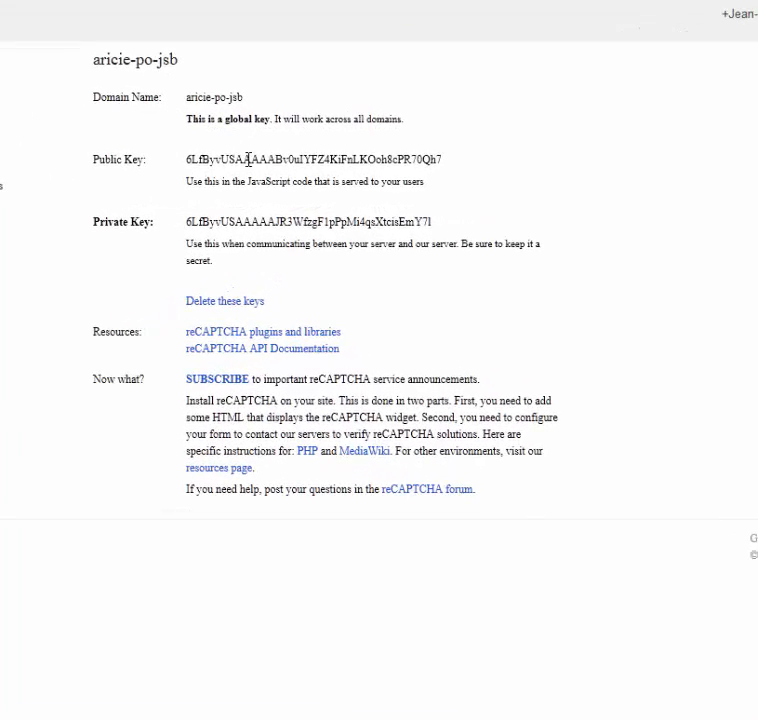
{"action": "double_click", "coordinate": [271, 165]}
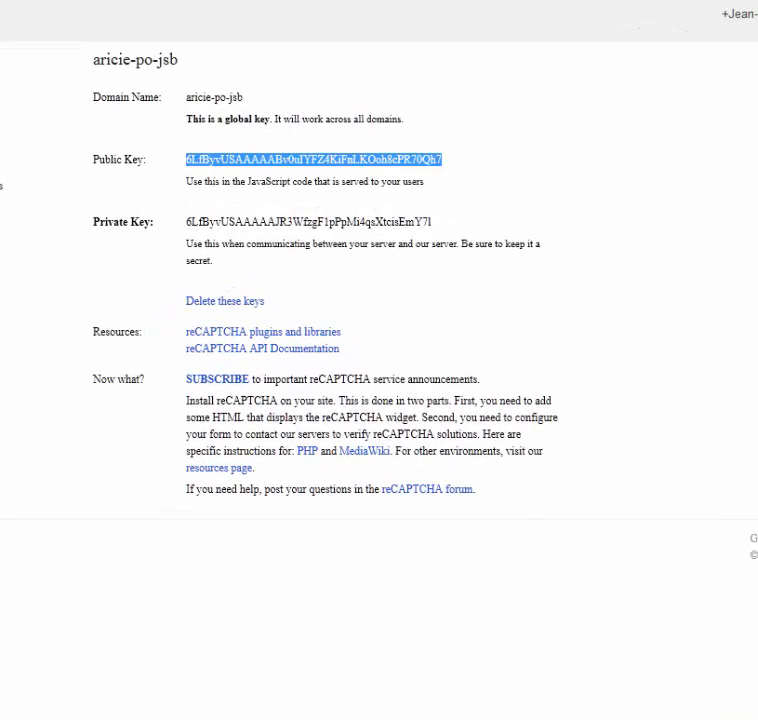
{"action": "left_click", "coordinate": [180, 2]}
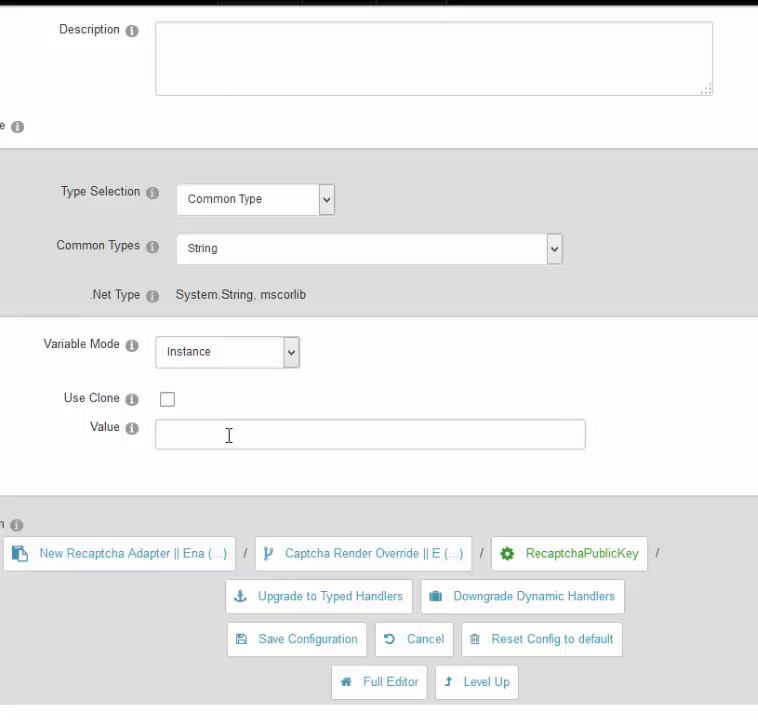
{"action": "left_click", "coordinate": [157, 464]}
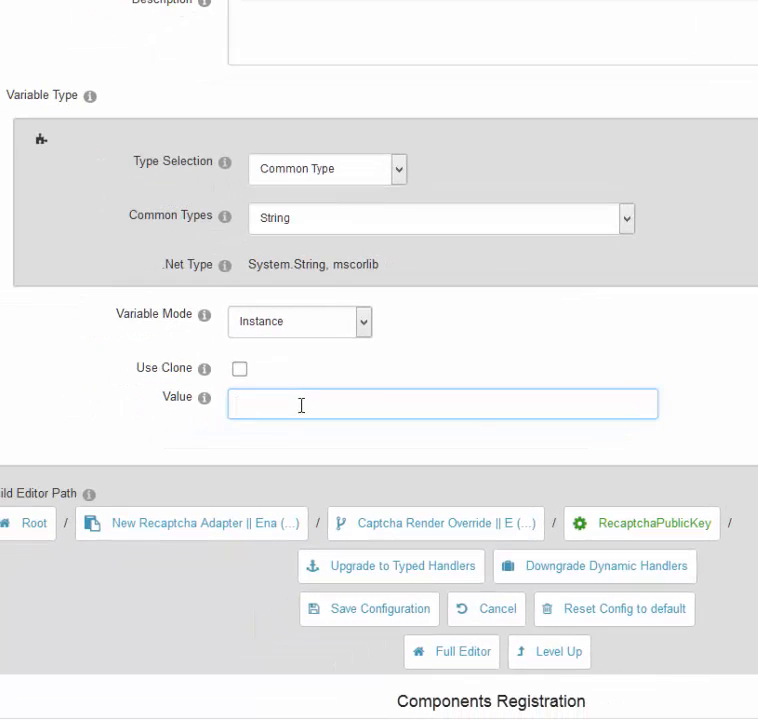
{"action": "key", "text": "ctrl+v"}
Switch the RecaptchaPublicKey parameter's variable mode to Dynamic Expression and enter the public key in double quotes as the expression text
{"action": "left_click", "coordinate": [321, 329]}
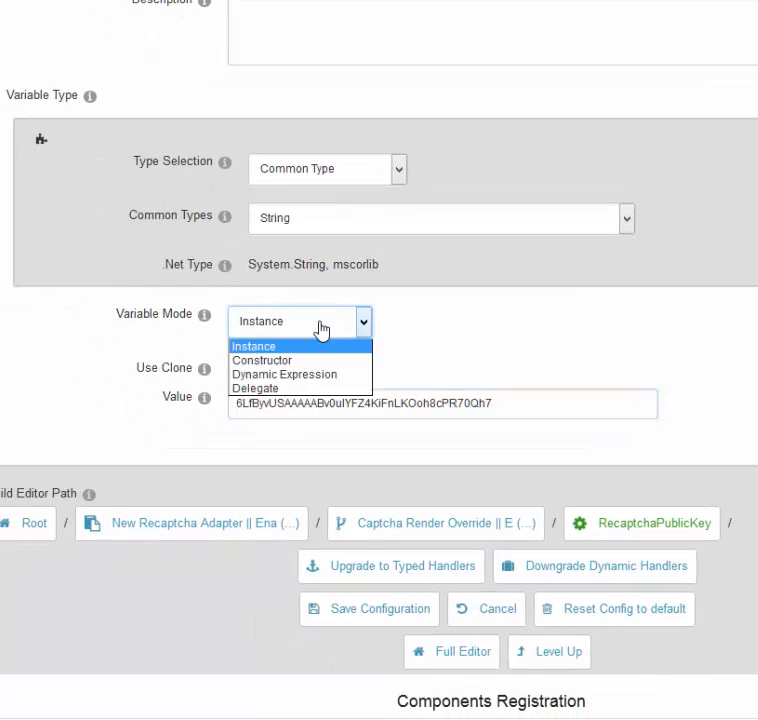
{"action": "left_click", "coordinate": [289, 375]}
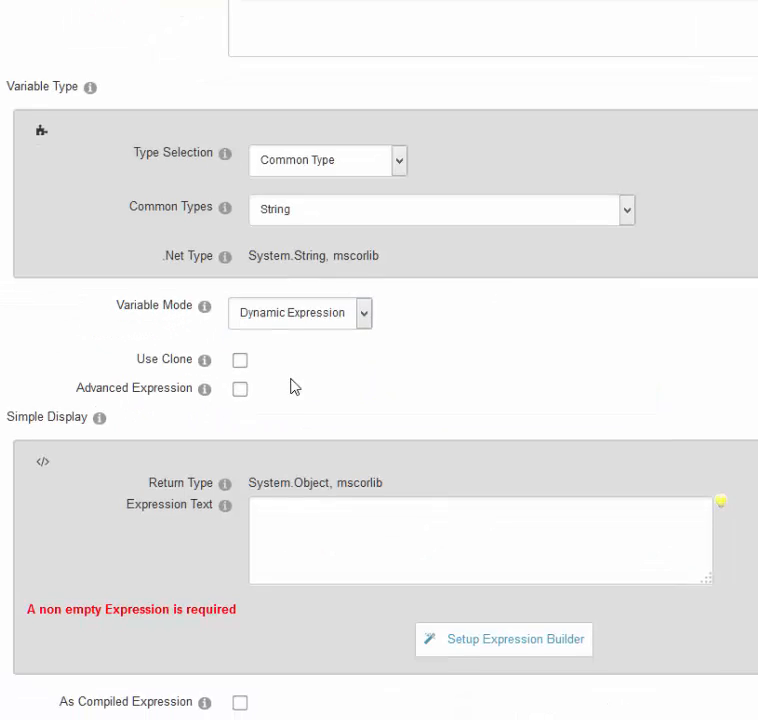
{"action": "scroll", "coordinate": [286, 445], "scroll_direction": "down", "scroll_amount": 2}
{"action": "left_click", "coordinate": [283, 416]}
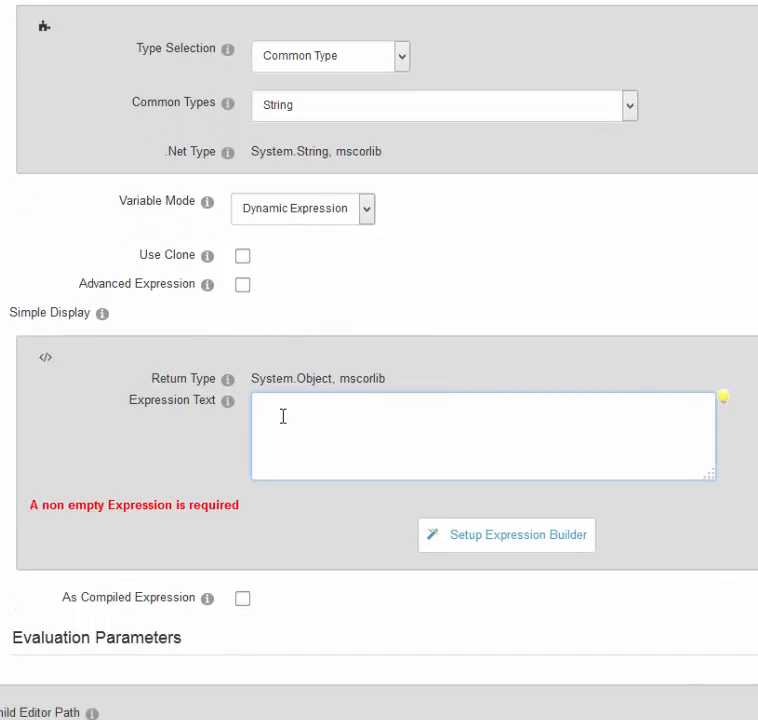
{"action": "type", "text": "\""}
{"action": "key", "text": "ctrl+v"}
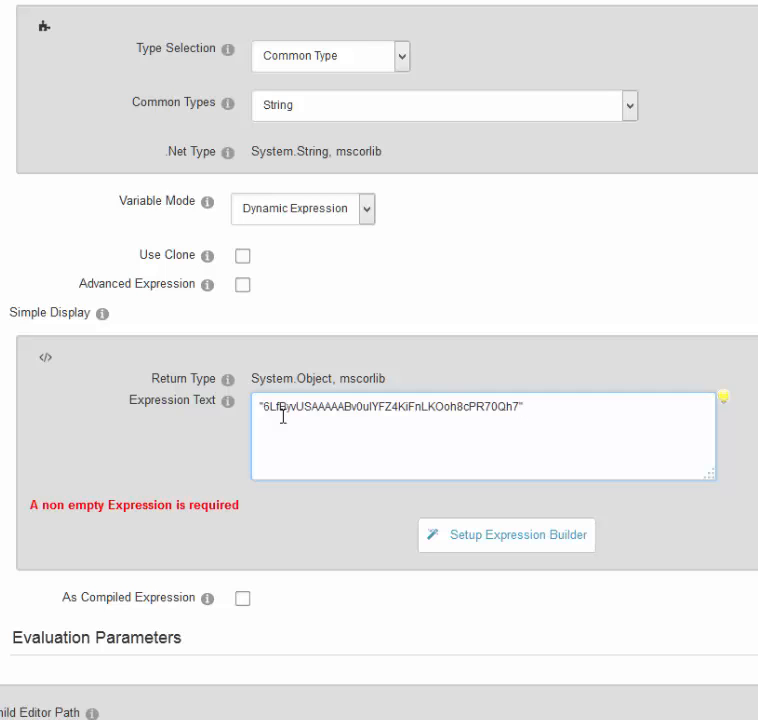
{"action": "left_click", "coordinate": [284, 272]}
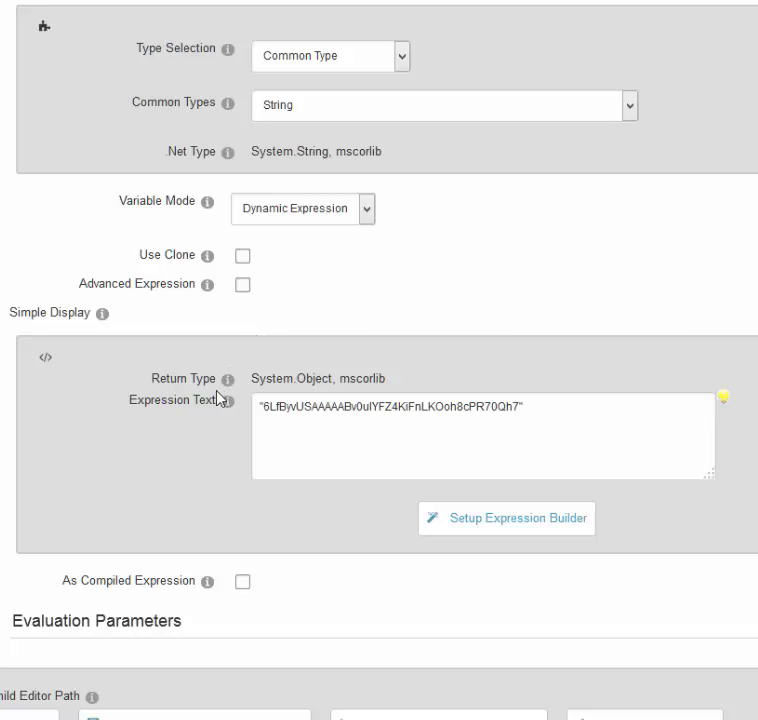
Open the Flee language reference linked from the Expression Text help, skim its operator sections, and close the page
{"action": "mouse_move", "coordinate": [229, 402]}
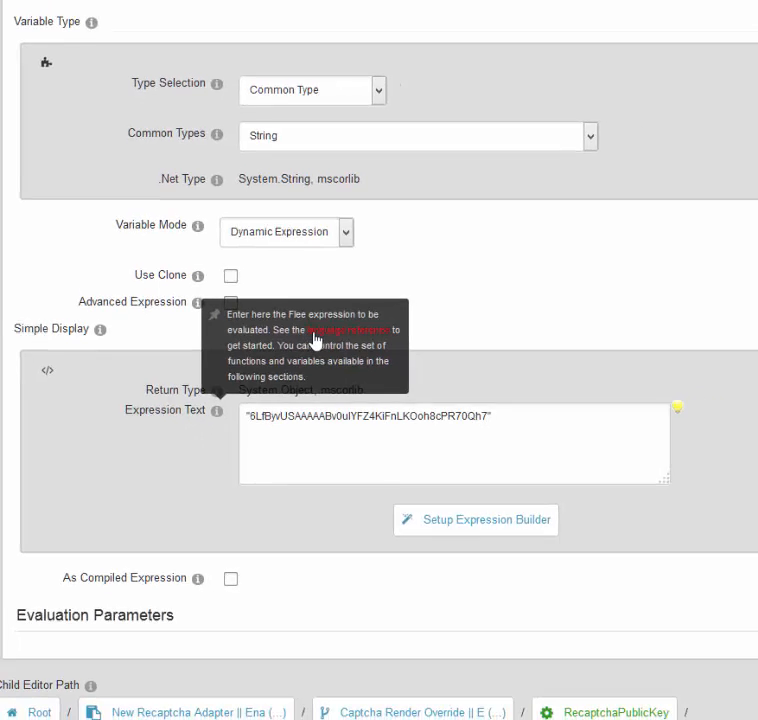
{"action": "middle_click", "coordinate": [314, 335]}
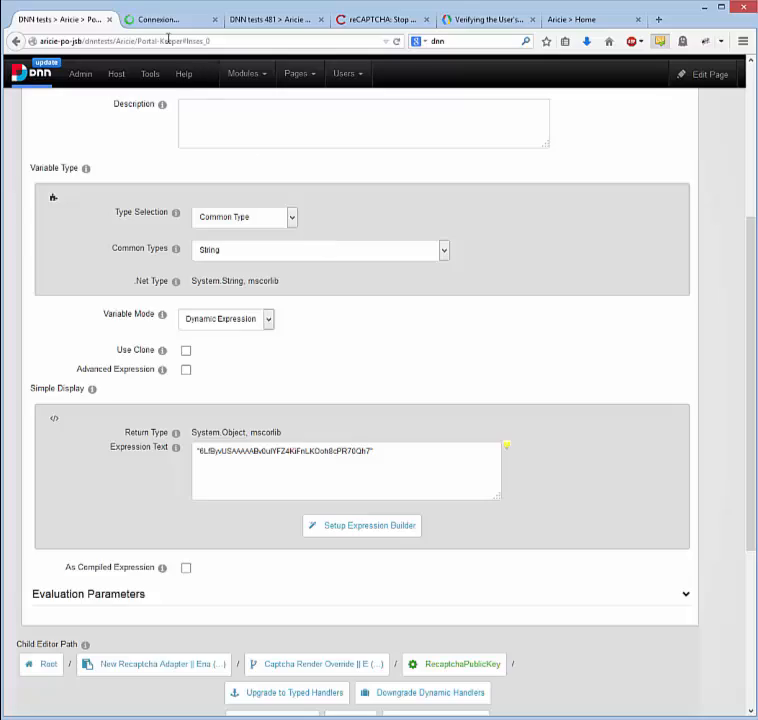
{"action": "left_click", "coordinate": [170, 21]}
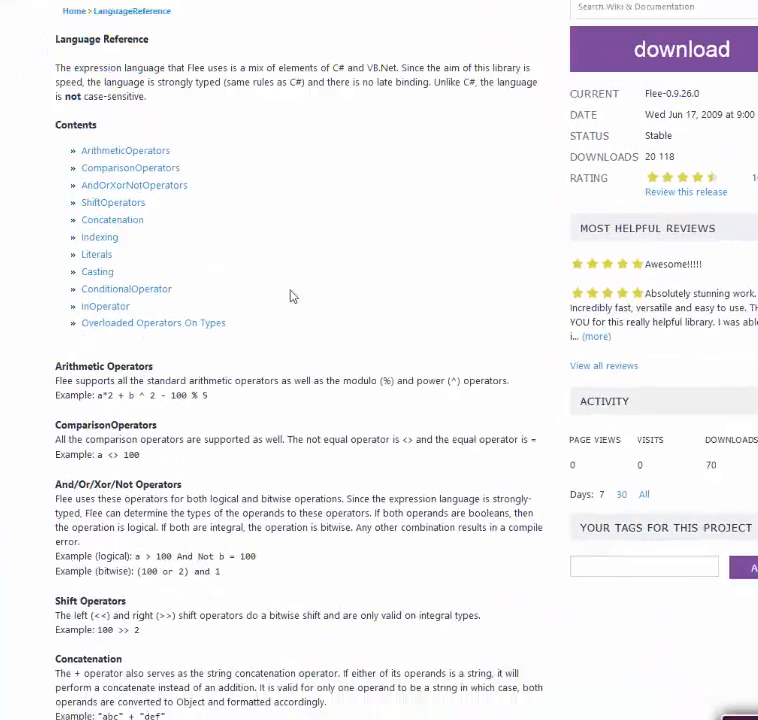
{"action": "scroll", "coordinate": [258, 340], "scroll_direction": "down", "scroll_amount": 3}
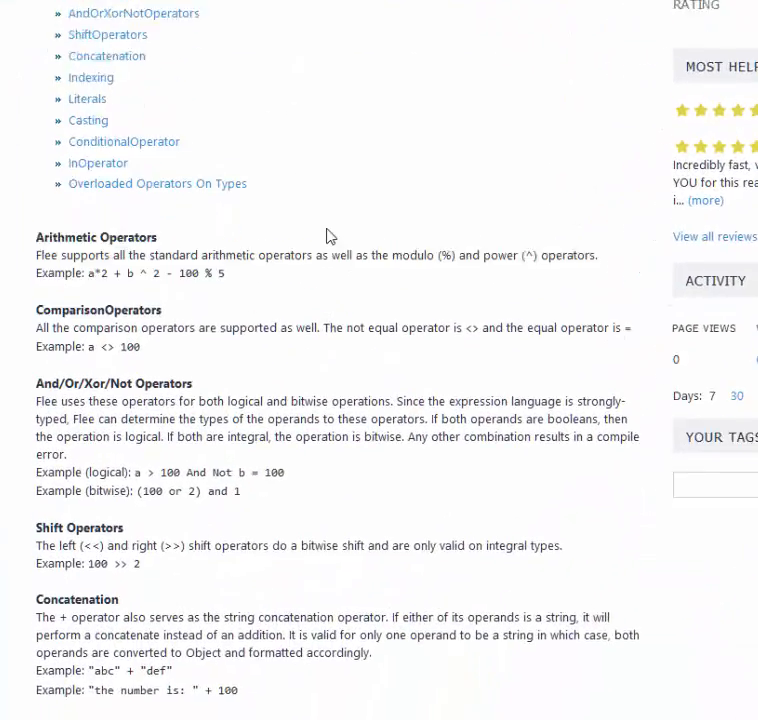
{"action": "scroll", "coordinate": [326, 235], "scroll_direction": "up", "scroll_amount": 5}
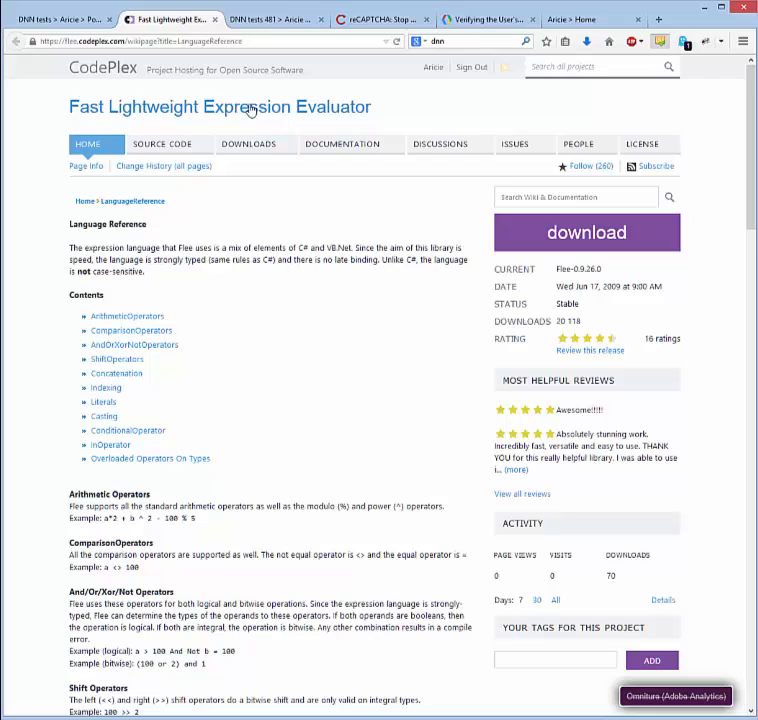
{"action": "middle_click", "coordinate": [185, 27]}
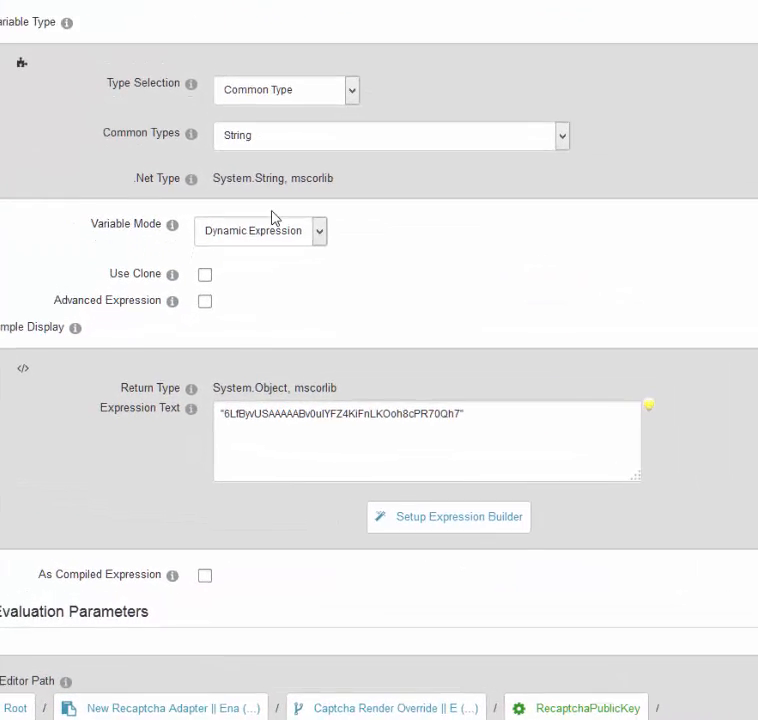
Set the RecaptchaPublicKey parameter's variable mode back to Instance
{"action": "left_click", "coordinate": [243, 323]}
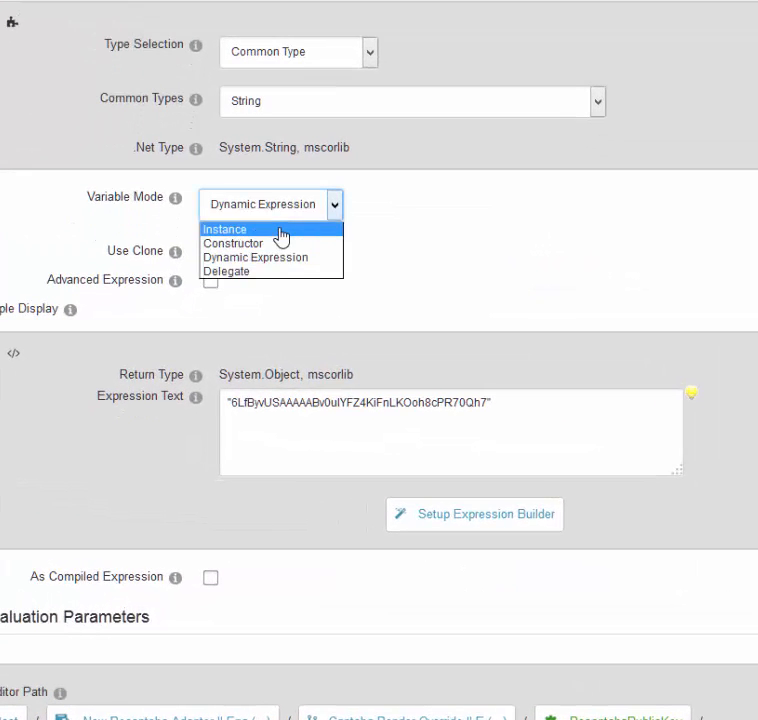
{"action": "left_click", "coordinate": [278, 230]}
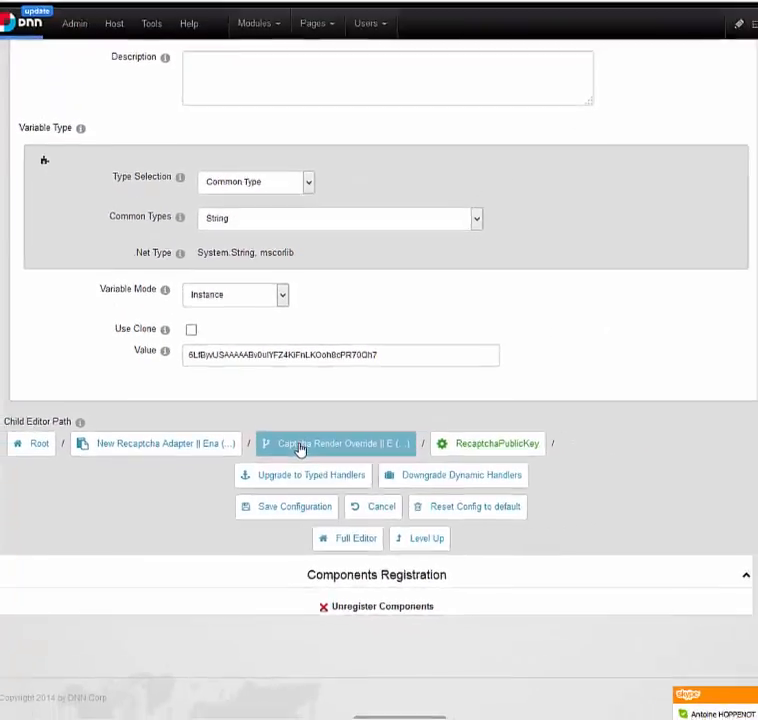
Add a second global parameter to the Captcha Render Override handler and name it RecaptchaHtmlTemplate
{"action": "left_click", "coordinate": [416, 406]}
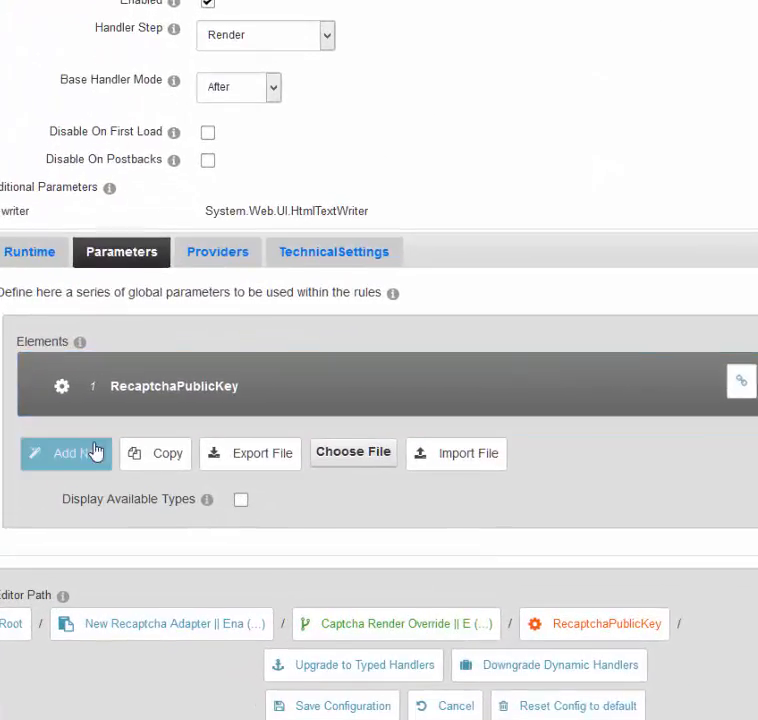
{"action": "left_click", "coordinate": [88, 482]}
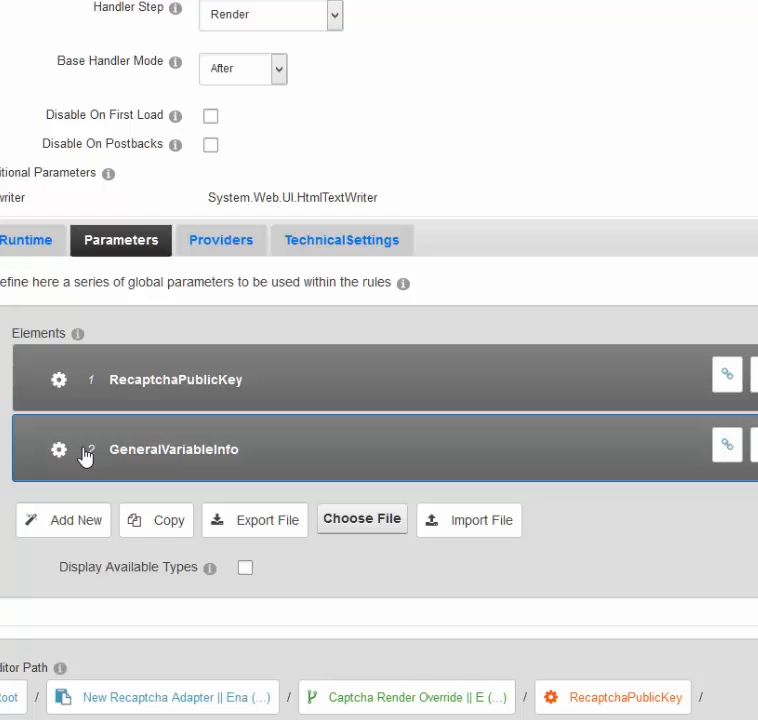
{"action": "left_click", "coordinate": [183, 453]}
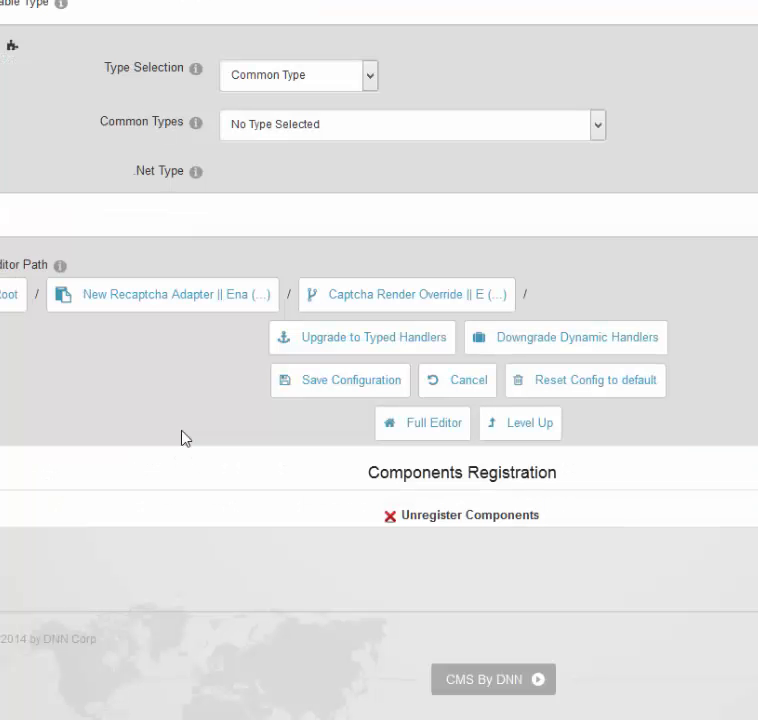
{"action": "scroll", "coordinate": [269, 31], "scroll_direction": "up", "scroll_amount": 3}
{"action": "left_click", "coordinate": [229, 115]}
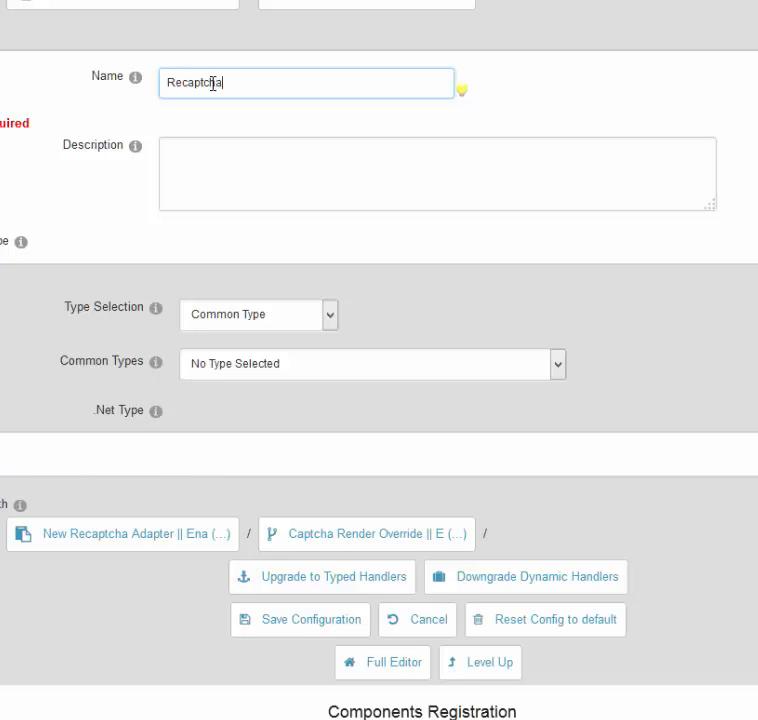
{"action": "type", "text": "Template"}
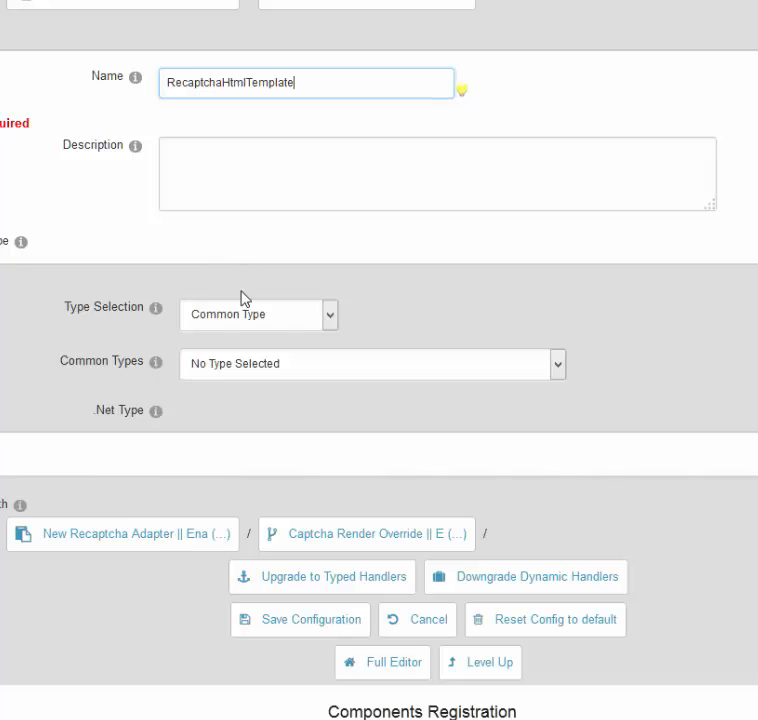
Give the RecaptchaHtmlTemplate parameter the common type TokenizedTextInfo and set its variable mode to Instance
{"action": "left_click", "coordinate": [258, 366]}
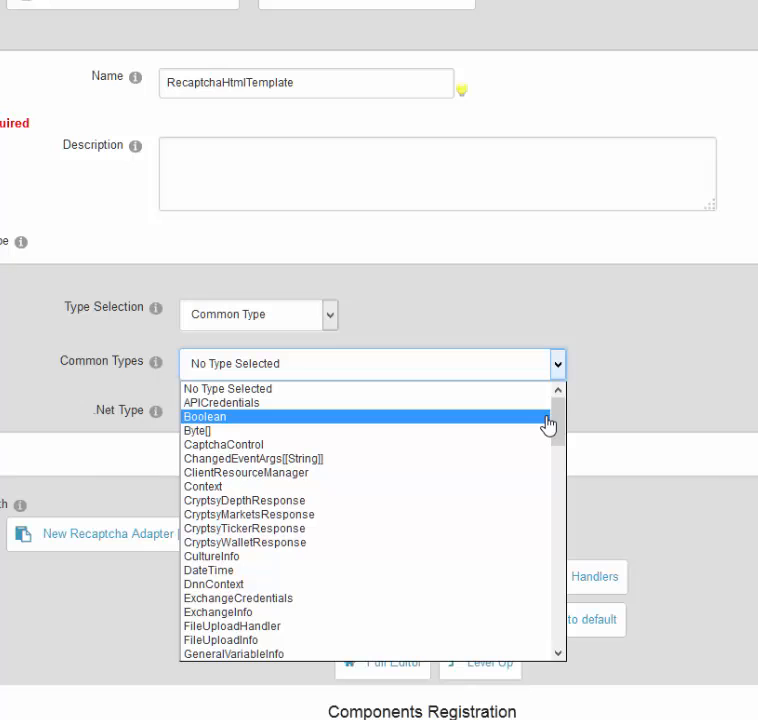
{"action": "left_click_drag", "start_coordinate": [558, 416], "coordinate": [570, 594]}
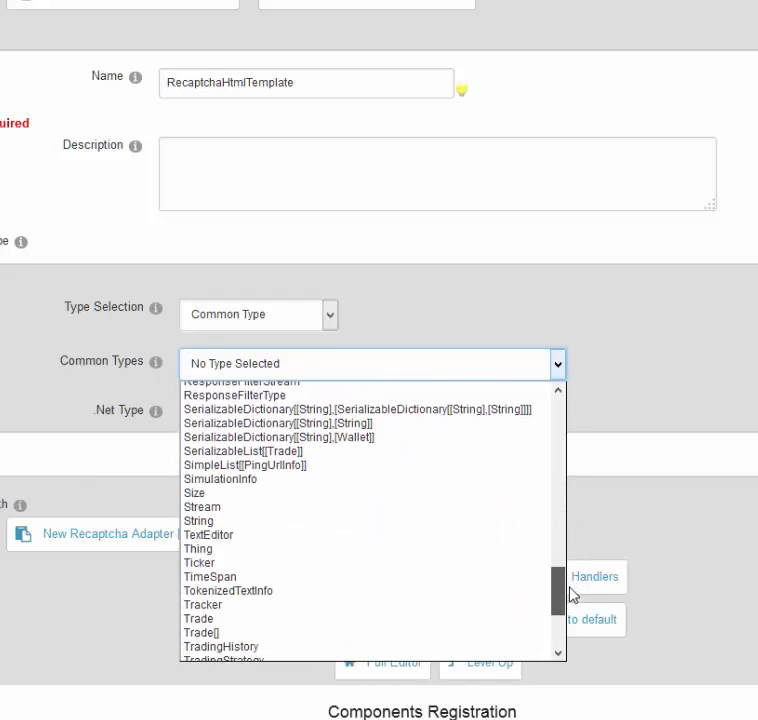
{"action": "left_click", "coordinate": [257, 589]}
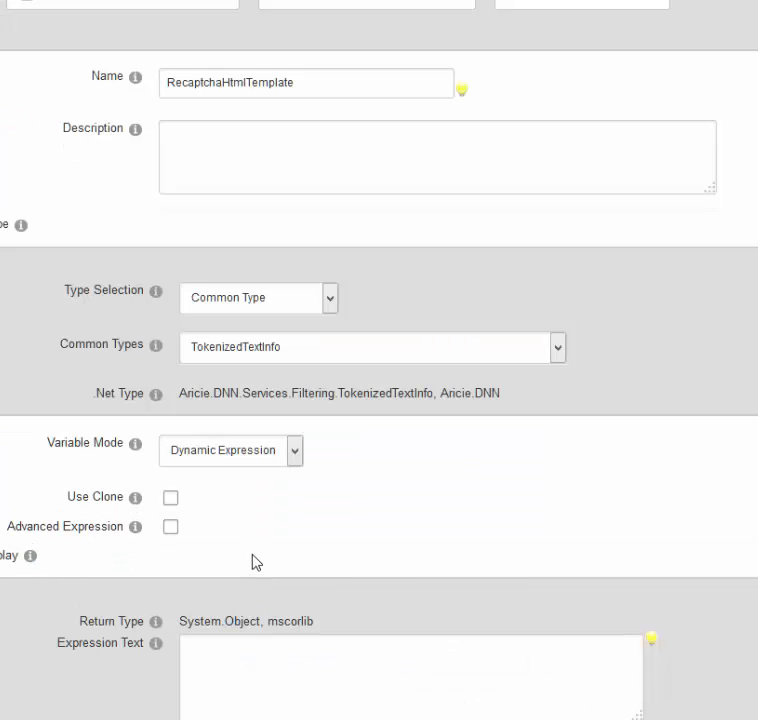
{"action": "left_click", "coordinate": [262, 450]}
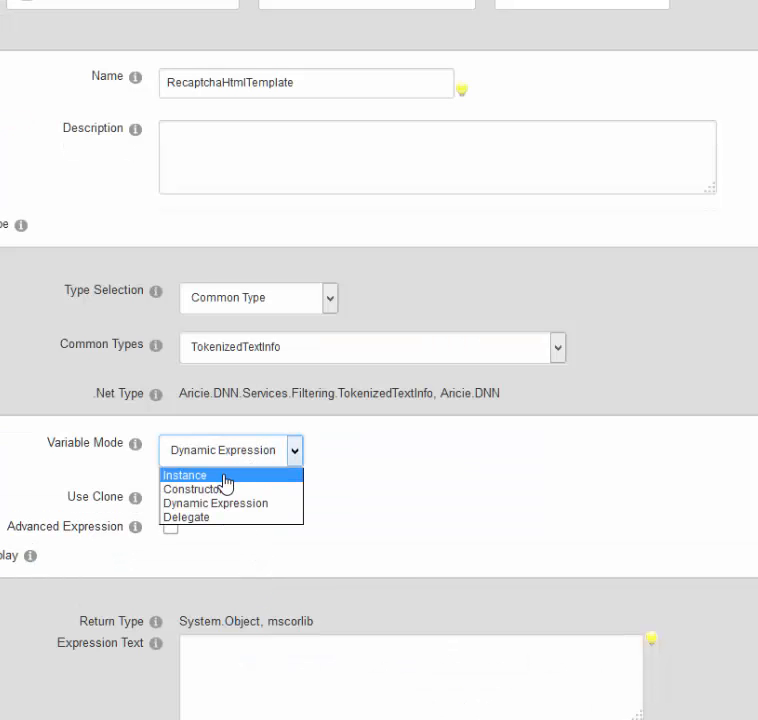
{"action": "left_click", "coordinate": [226, 476]}
{"action": "scroll", "coordinate": [225, 455], "scroll_direction": "down", "scroll_amount": 1}
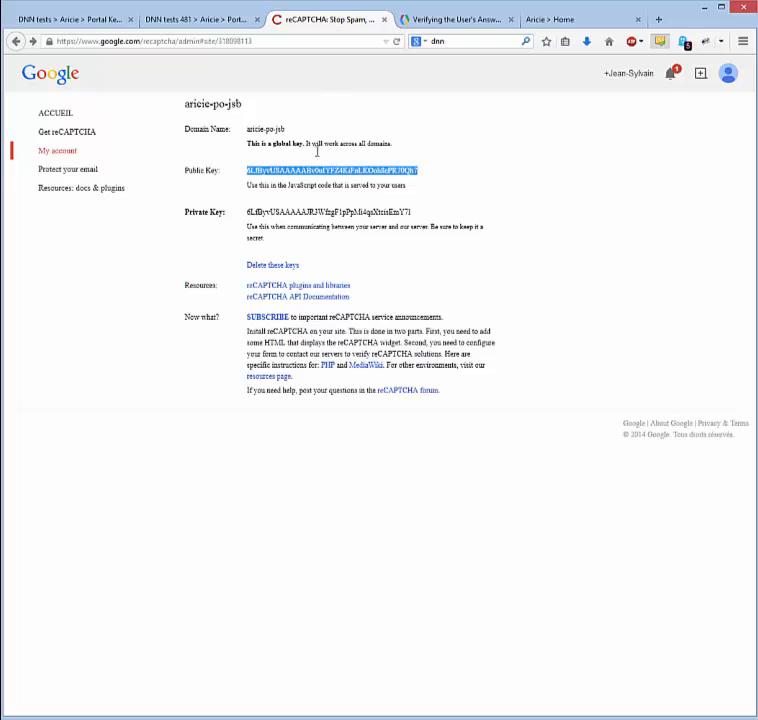
Open the reCAPTCHA API documentation on displaying the widget and go to the sample HTML page that uses Recaptcha.create
{"action": "middle_click", "coordinate": [280, 297]}
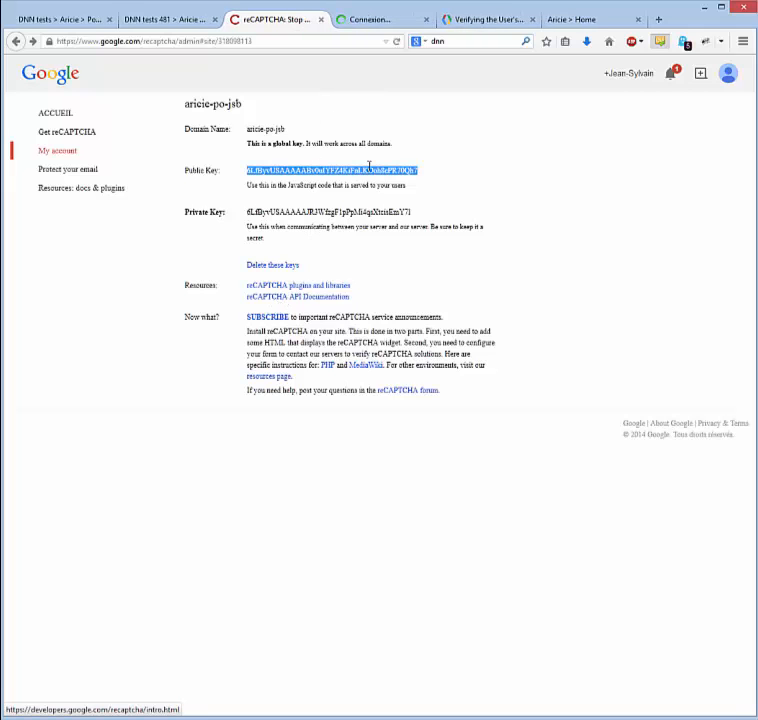
{"action": "left_click", "coordinate": [371, 21]}
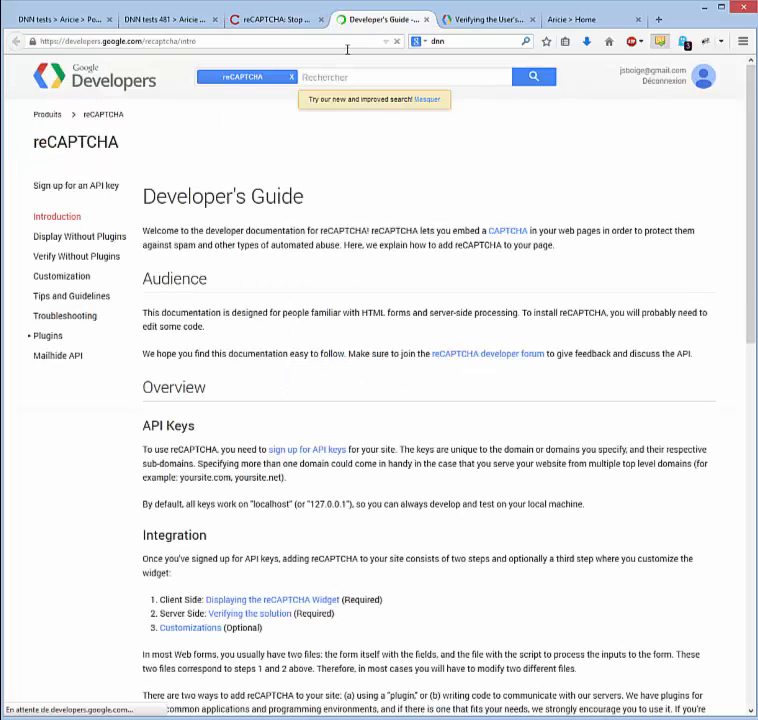
{"action": "left_click", "coordinate": [248, 604]}
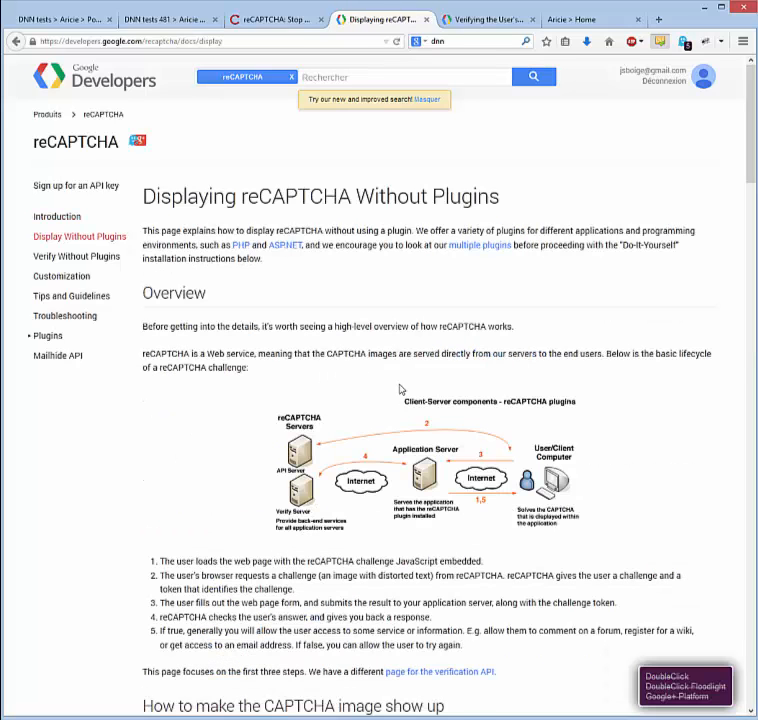
{"action": "scroll", "coordinate": [403, 387], "scroll_direction": "down", "scroll_amount": 3}
{"action": "scroll", "coordinate": [430, 400], "scroll_direction": "down", "scroll_amount": 9}
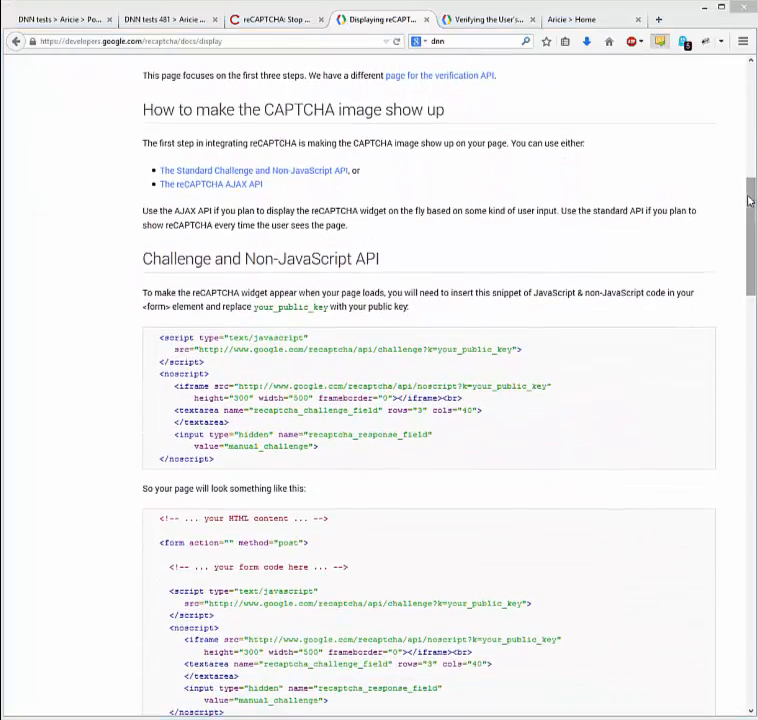
{"action": "left_click_drag", "start_coordinate": [750, 198], "coordinate": [752, 456]}
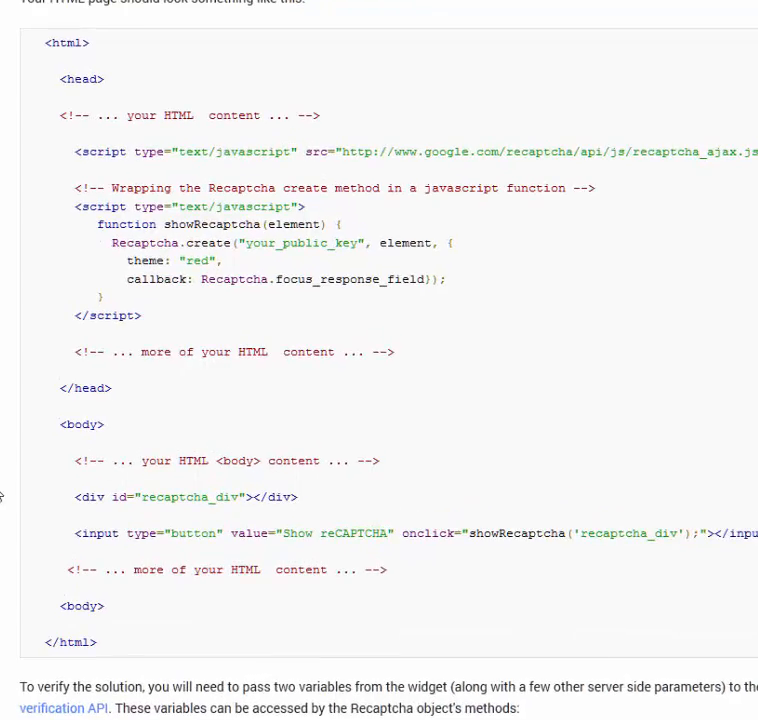
Copy the recaptcha_div element from the sample HTML, paste it as the RecaptchaHtmlTemplate text, and close the second DNN tests page
{"action": "left_click_drag", "start_coordinate": [77, 497], "coordinate": [297, 500]}
{"action": "key", "text": "ctrl+c"}
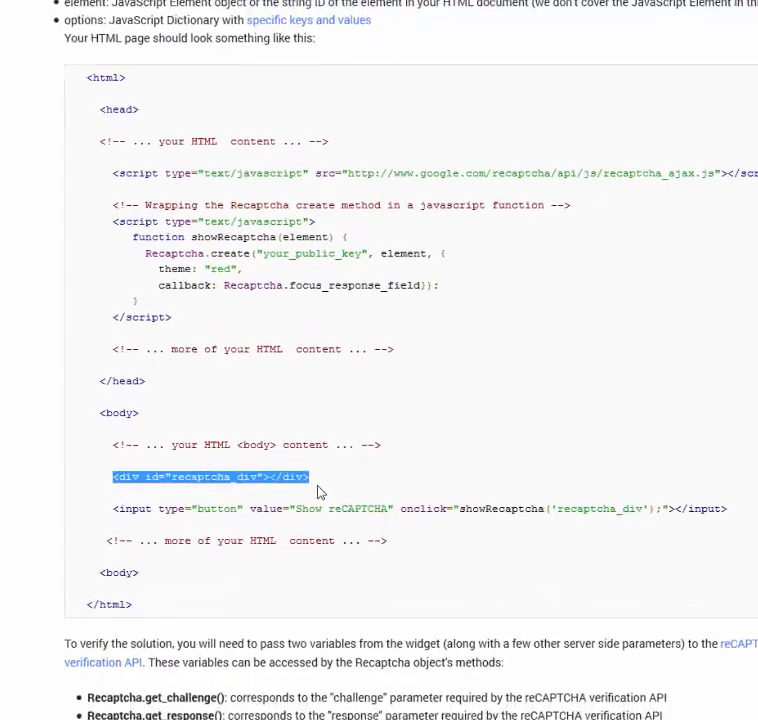
{"action": "left_click", "coordinate": [66, 18]}
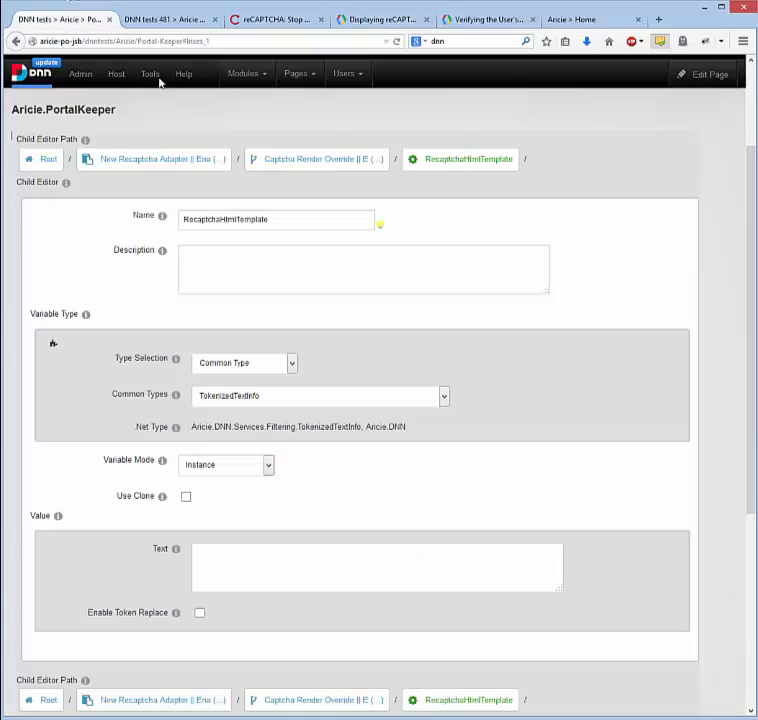
{"action": "left_click", "coordinate": [222, 555]}
{"action": "key", "text": "ctrl+v"}
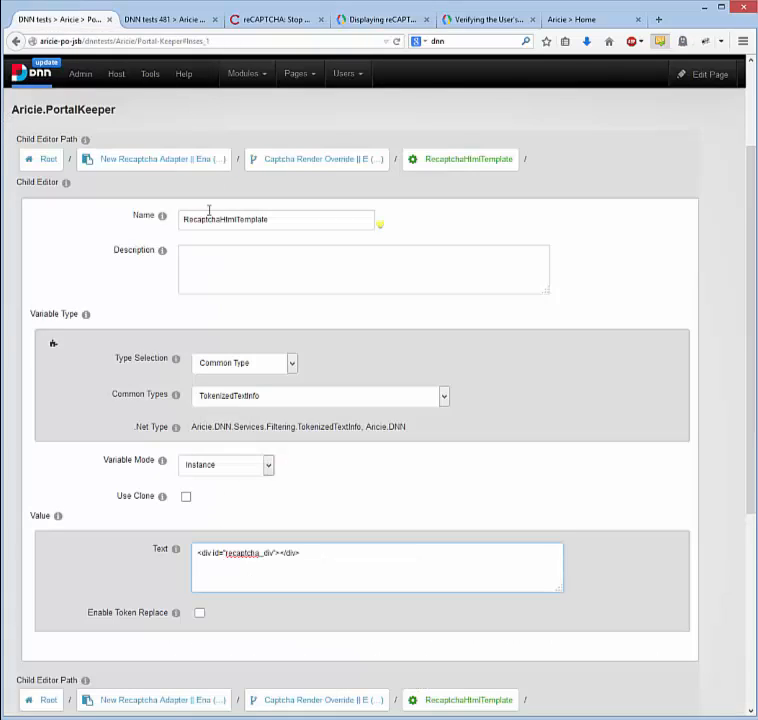
{"action": "middle_click", "coordinate": [165, 21]}
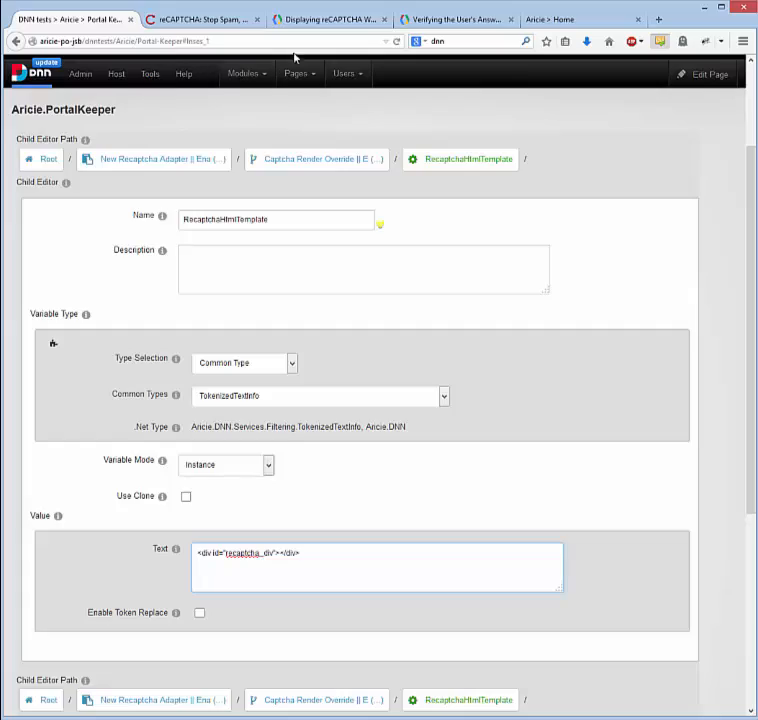
Copy both script blocks from the Recaptcha.create sample page and paste them below the recaptcha_div element in the RecaptchaHtmlTemplate text
{"action": "left_click", "coordinate": [308, 22]}
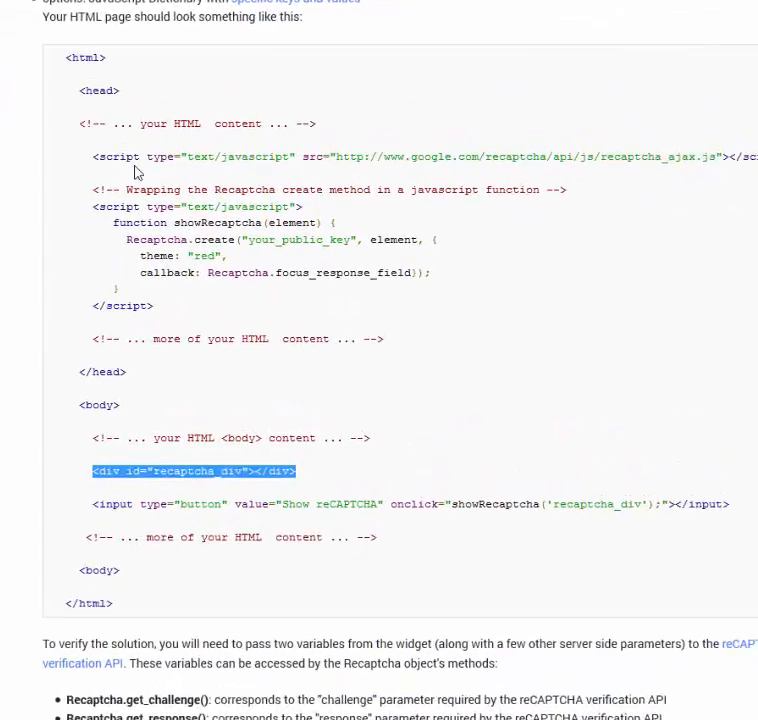
{"action": "left_click_drag", "start_coordinate": [181, 211], "coordinate": [193, 213]}
{"action": "left_click_drag", "start_coordinate": [82, 141], "coordinate": [152, 303]}
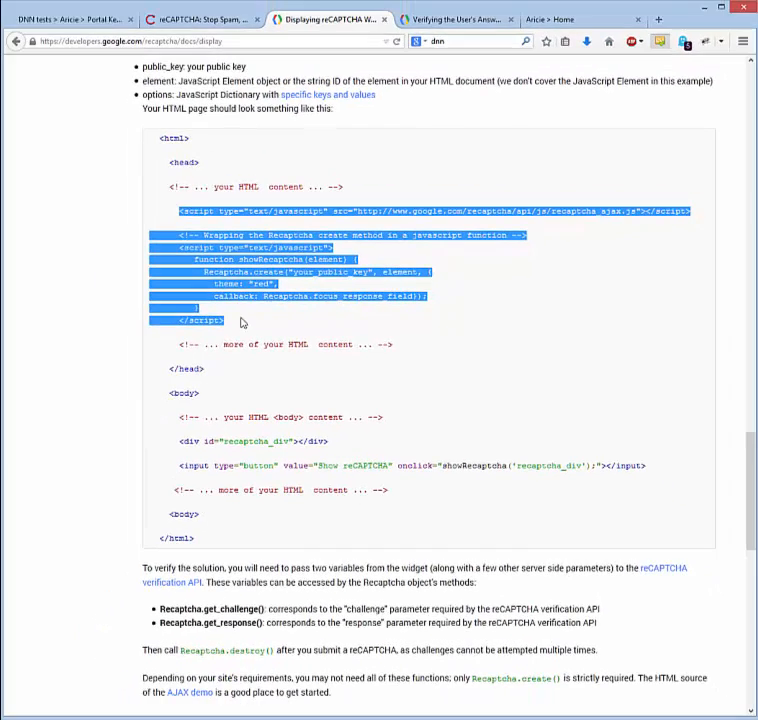
{"action": "left_click", "coordinate": [70, 20]}
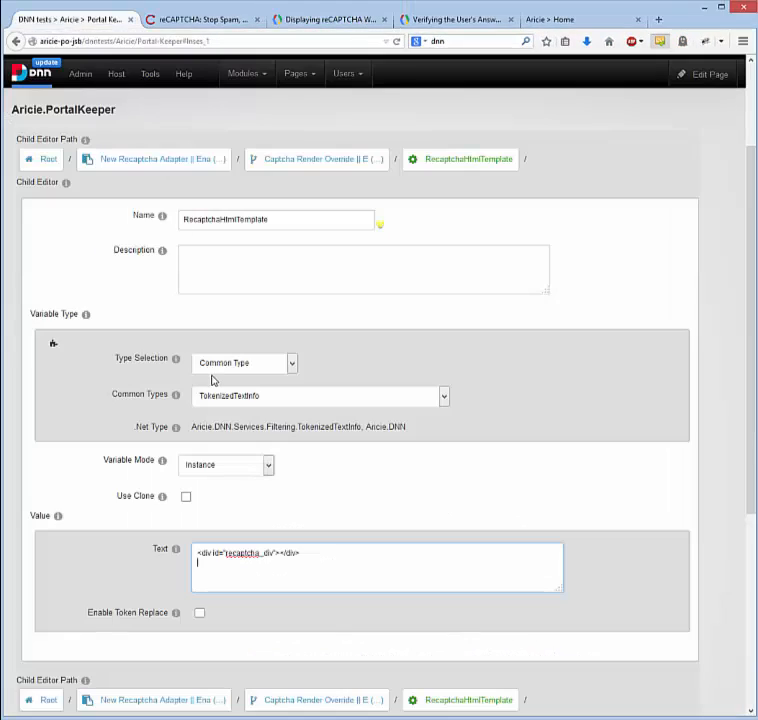
{"action": "key", "text": "ctrl+v"}
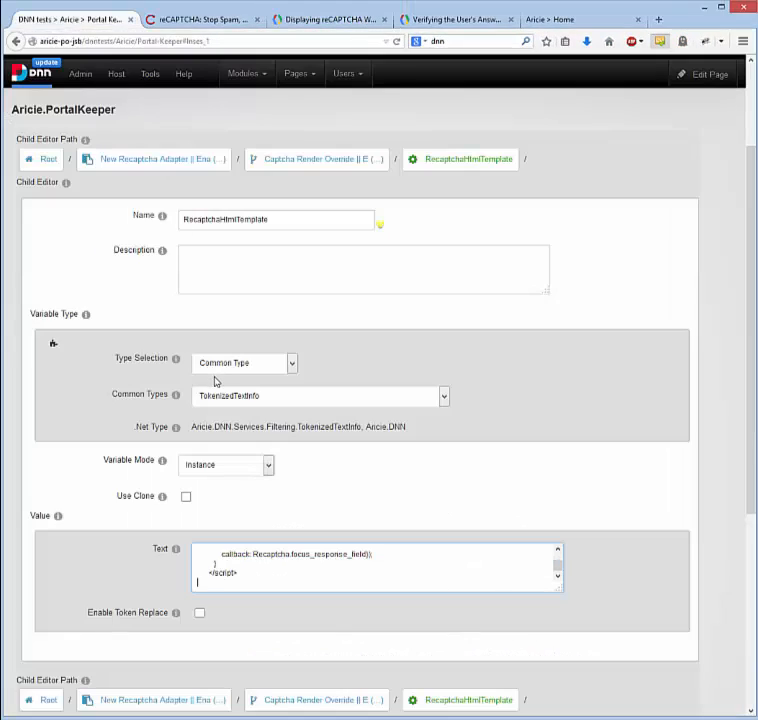
Copy the showRecaptcha('recaptcha_div'); call from the sample's button and insert it after the showRecaptcha function, before the closing script tag
{"action": "left_click", "coordinate": [313, 22]}
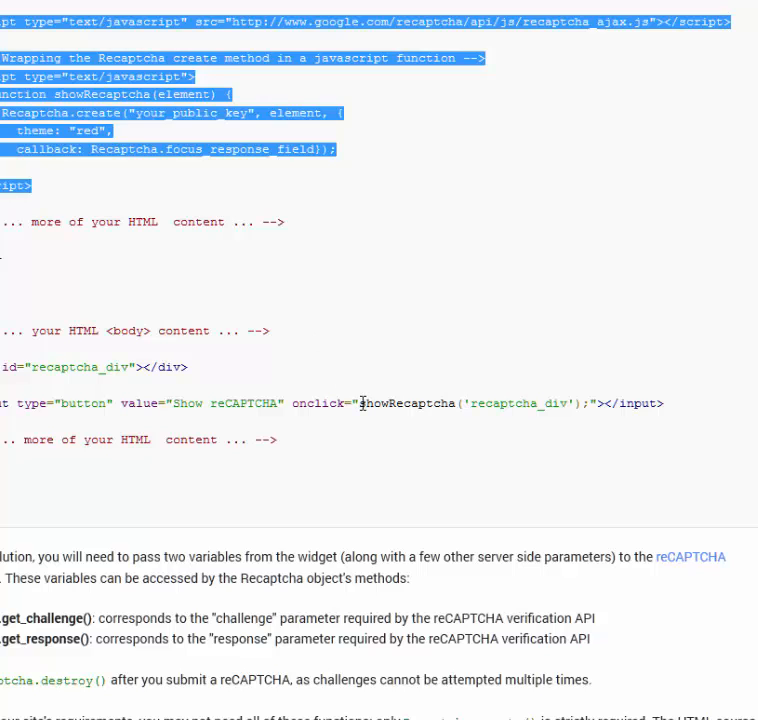
{"action": "left_click_drag", "start_coordinate": [361, 403], "coordinate": [587, 407]}
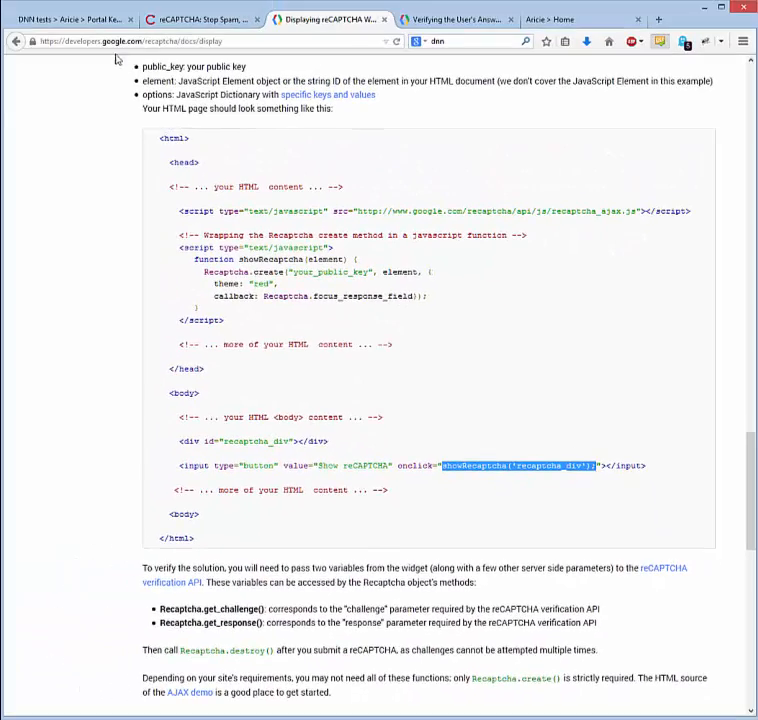
{"action": "left_click", "coordinate": [60, 19]}
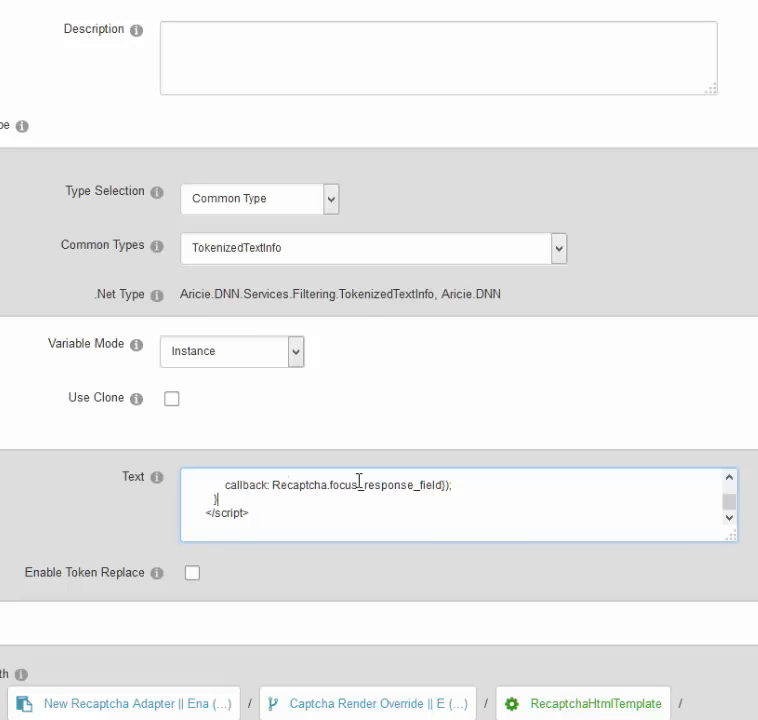
{"action": "key", "text": "Return"}
{"action": "type", "text": "showRecaptcha('recaptcha_div');"}
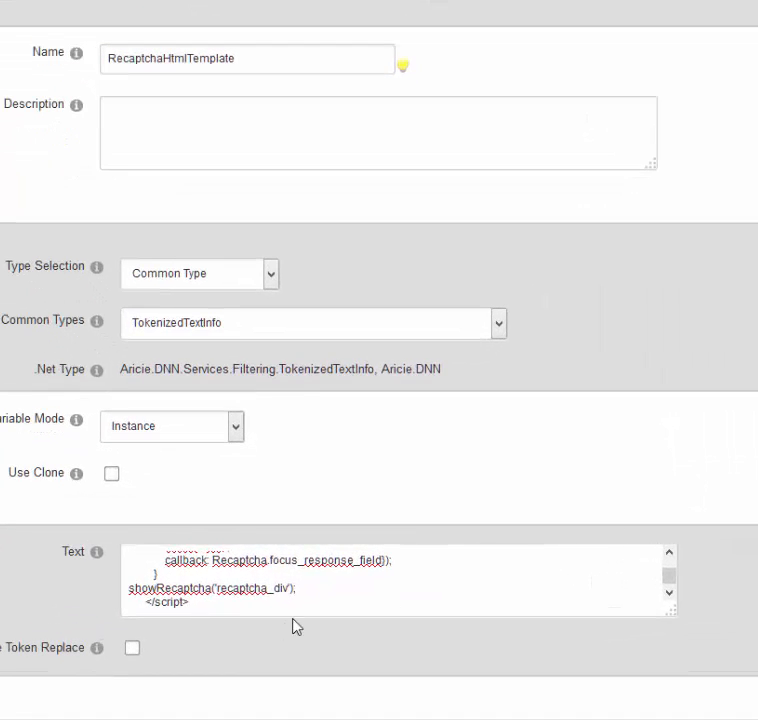
Below the showRecaptcha call, add the line var requestManager = Sys.WebForms.PageRequestManger.getInstance();
{"action": "left_click", "coordinate": [311, 592]}
{"action": "key", "text": "Return"}
{"action": "type", "text": "v"}
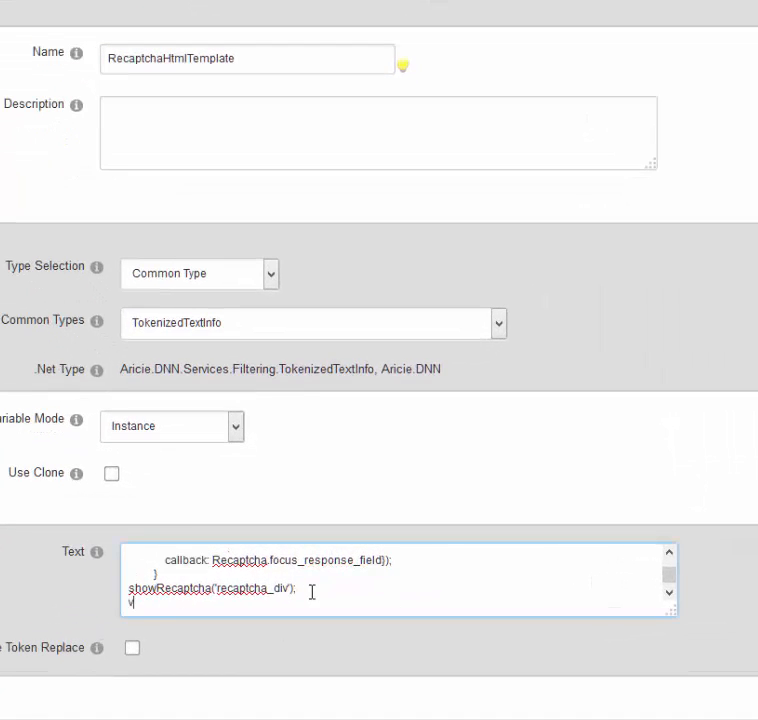
{"action": "type", "text": "ar requestManage"}
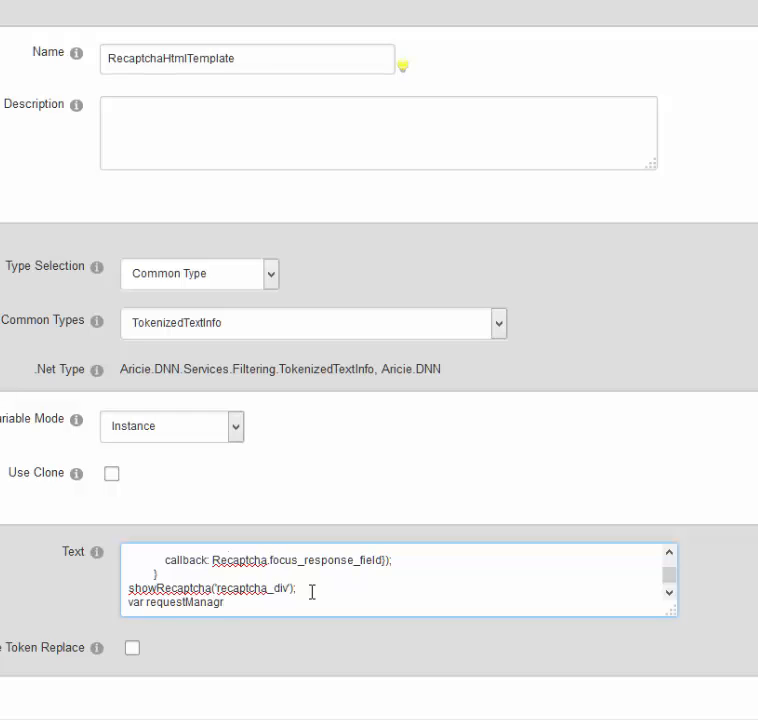
{"action": "type", "text": "r"}
{"action": "key", "text": "BackSpace"}
{"action": "type", "text": "er = Sys.Web"}
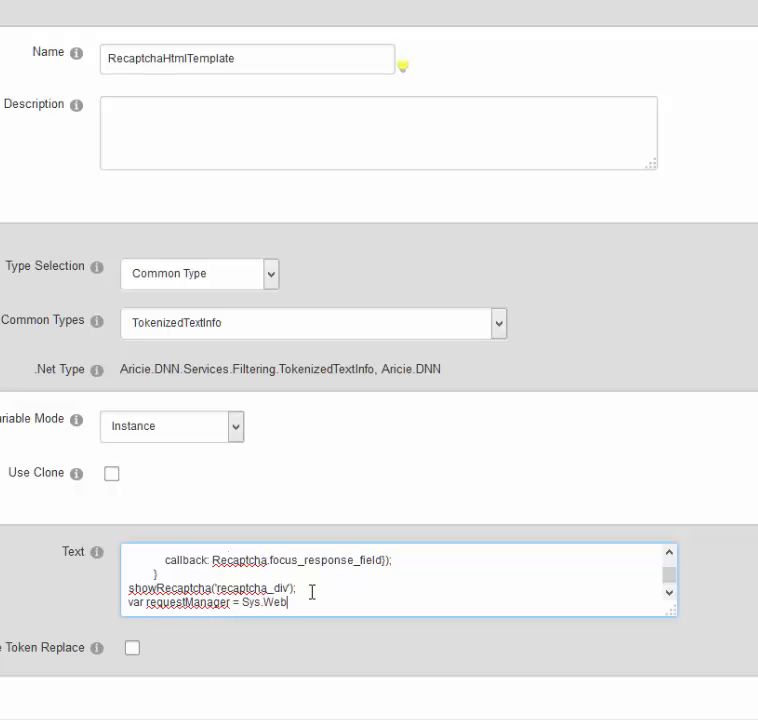
{"action": "type", "text": "Forms.Page"}
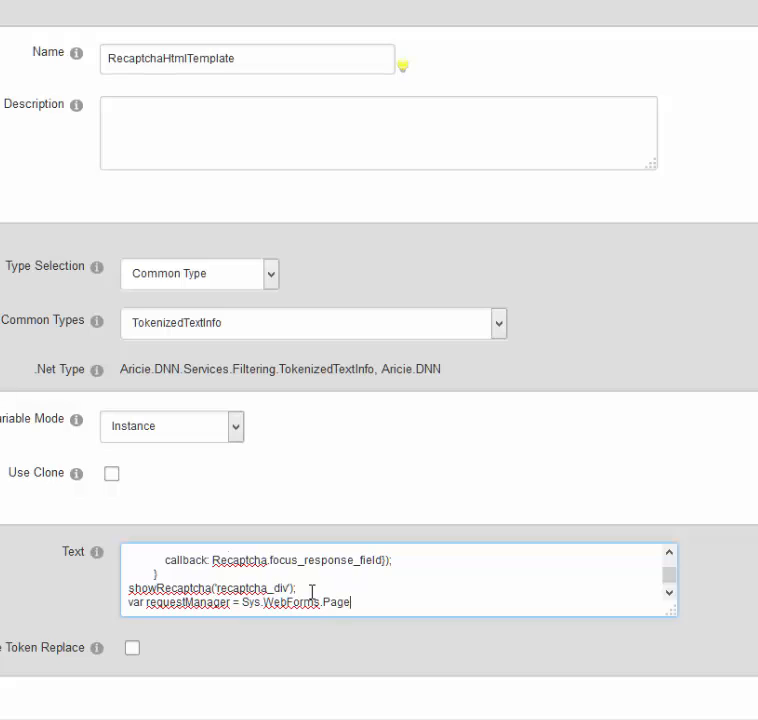
{"action": "type", "text": "RequestManger"}
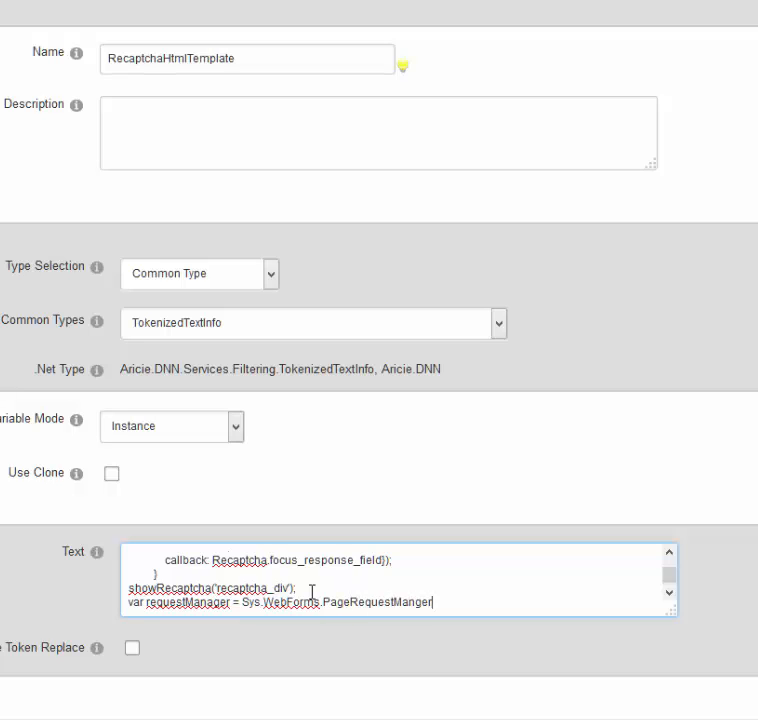
{"action": "type", "text": ".getIsntance"}
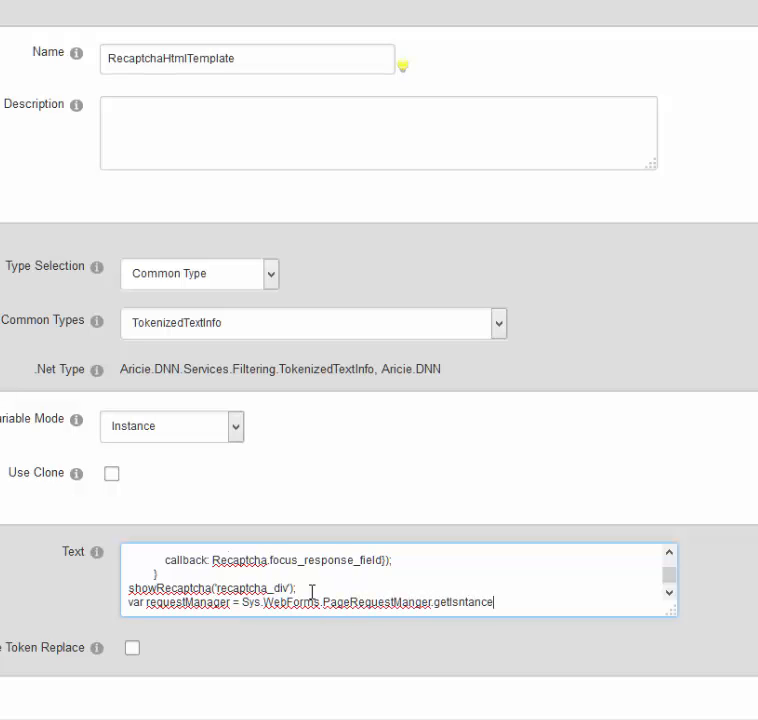
{"action": "type", "text": "()"}
{"action": "key", "text": "BackSpace"}
{"action": "key", "text": "End"}
{"action": "key", "text": "Return"}
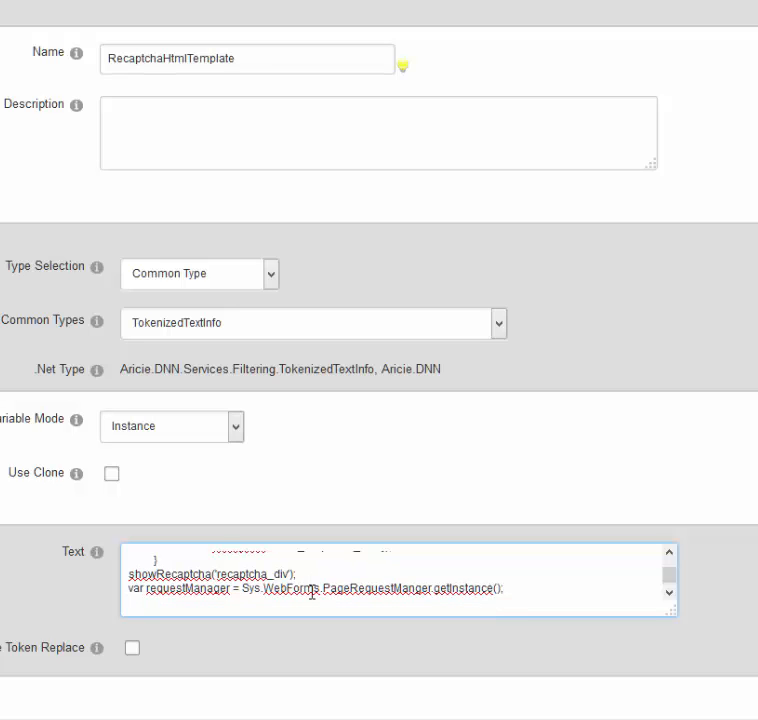
Add a requestManager.add_endRequest handler, function(sender, args), that calls showRecaptcha('recaptcha_div');, and save the configuration
{"action": "type", "text": "requestManager.add"}
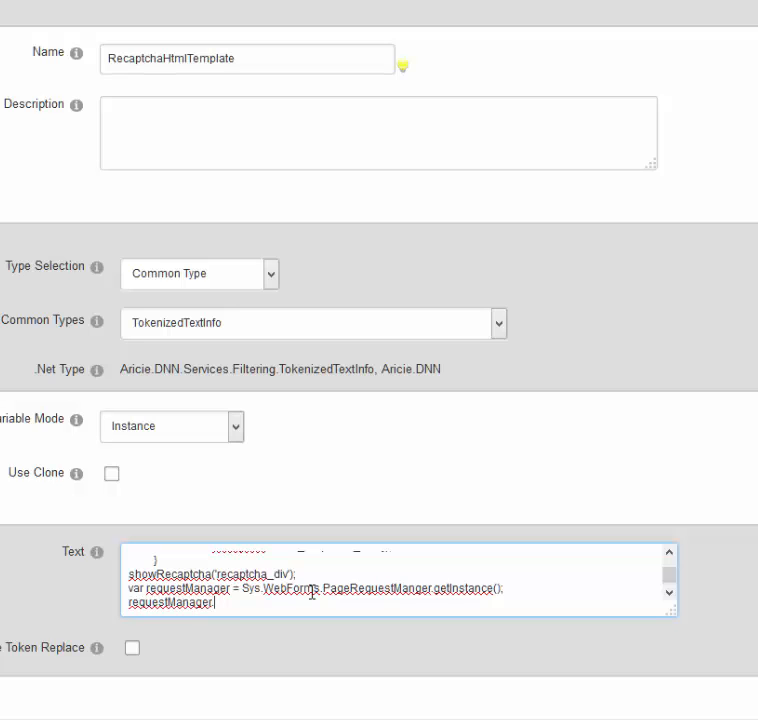
{"action": "type", "text": "_endRequest(f"}
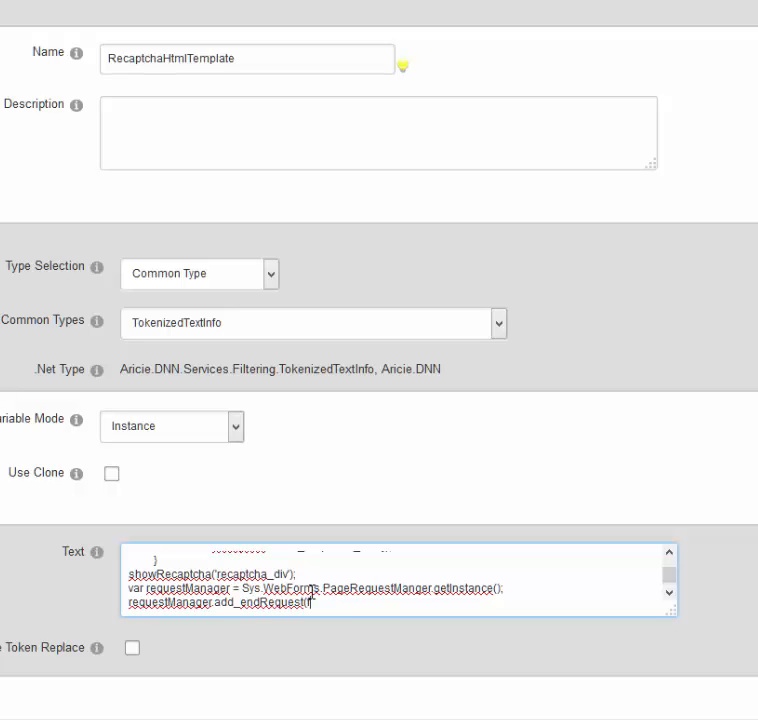
{"action": "type", "text": "unction(send"}
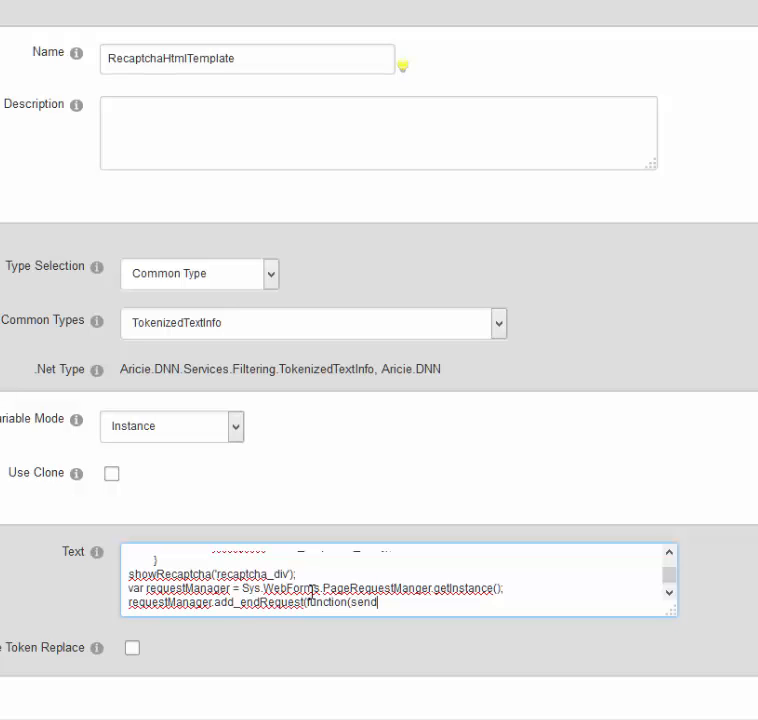
{"action": "type", "text": "er, args){});"}
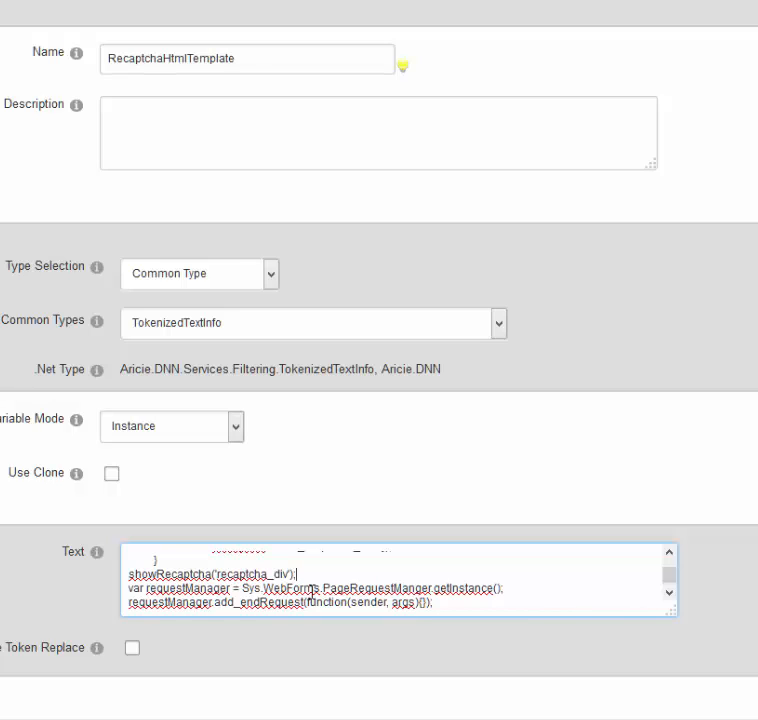
{"action": "key", "text": "shift+Home"}
{"action": "key", "text": "ctrl+c"}
{"action": "key", "text": "Down"}
{"action": "key", "text": "ctrl+v"}
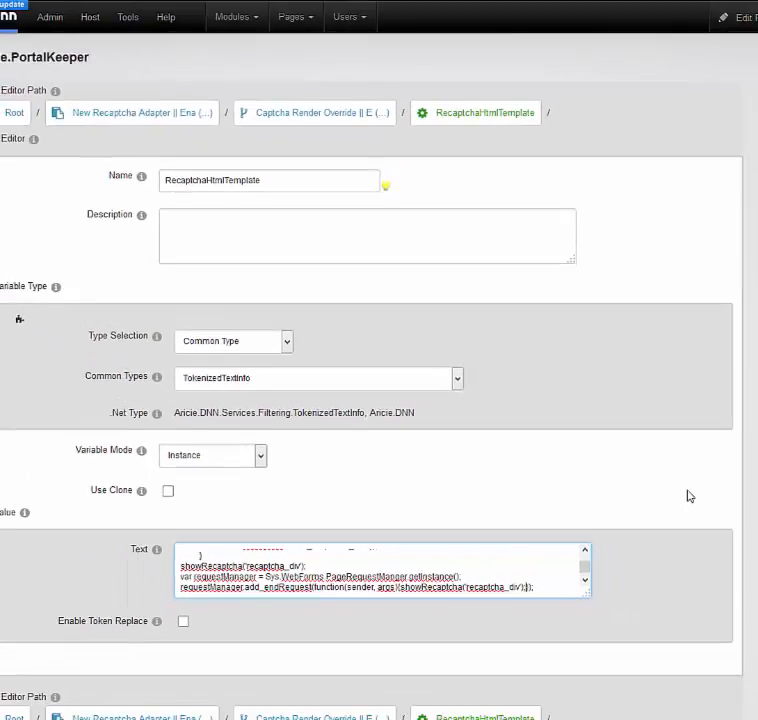
{"action": "scroll", "coordinate": [648, 501], "scroll_direction": "down", "scroll_amount": 1}
{"action": "left_click", "coordinate": [261, 624]}
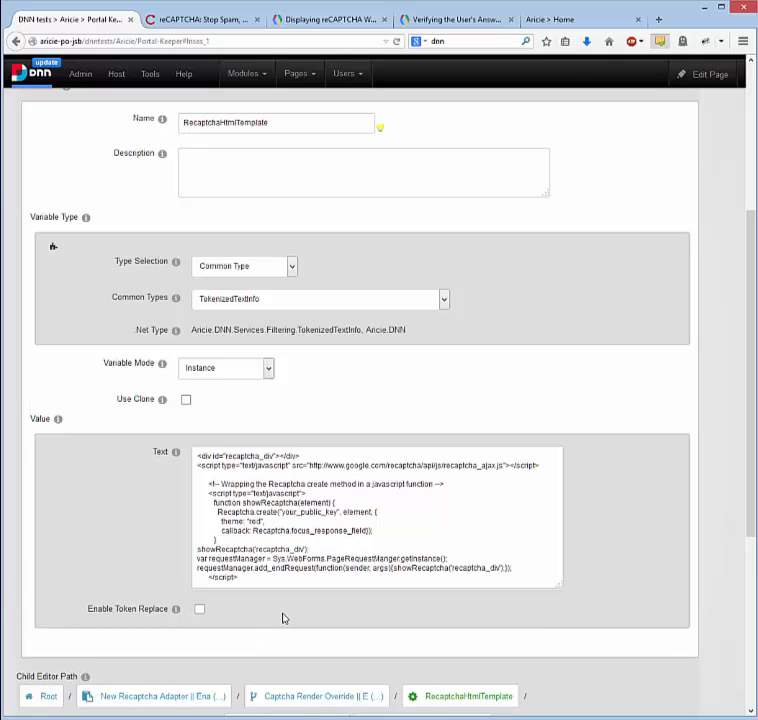
Copy the complete noscript block from the sample form page in the reCAPTCHA display documentation
{"action": "left_click", "coordinate": [325, 21]}
{"action": "scroll", "coordinate": [364, 412], "scroll_direction": "up", "scroll_amount": 8}
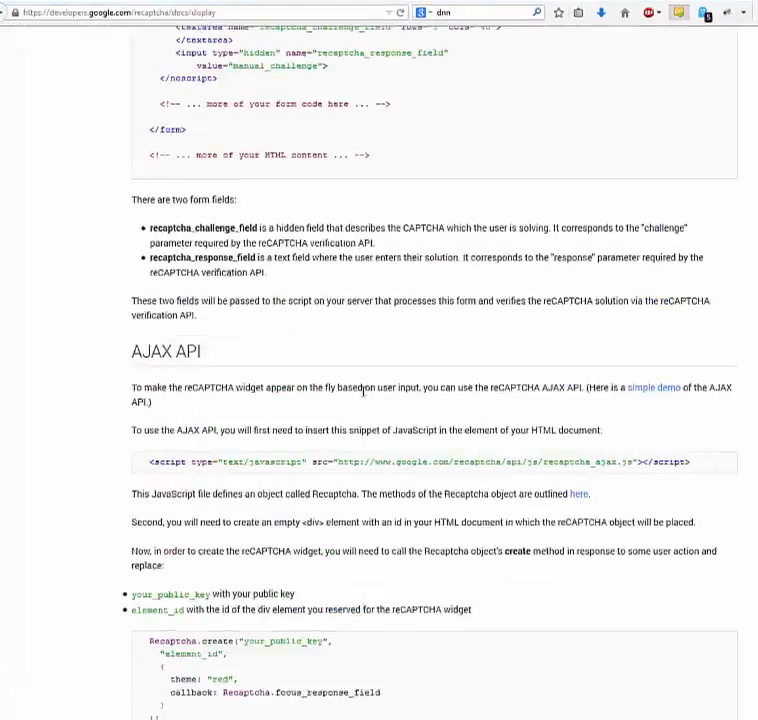
{"action": "scroll", "coordinate": [364, 391], "scroll_direction": "up", "scroll_amount": 4}
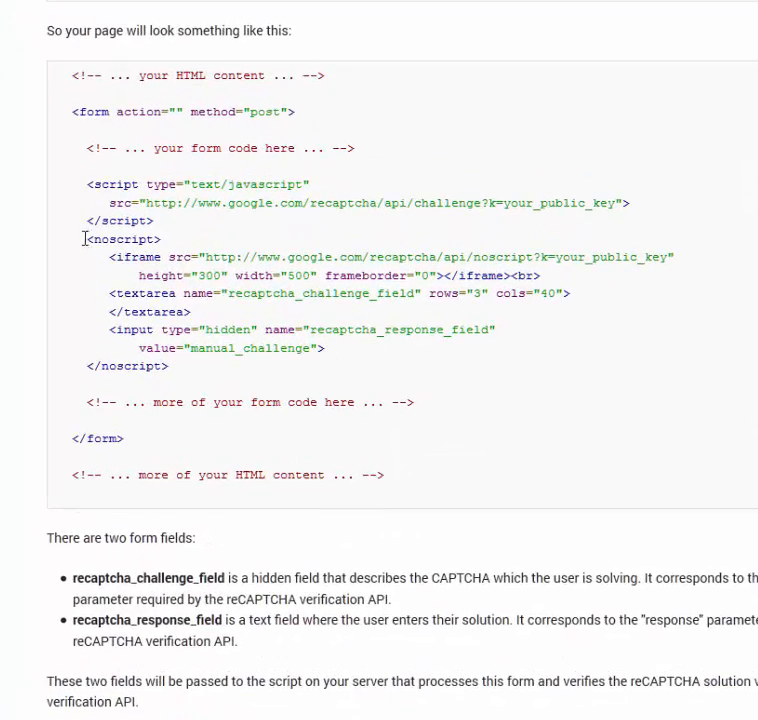
{"action": "left_click_drag", "start_coordinate": [85, 239], "coordinate": [188, 369]}
{"action": "key", "text": "ctrl+c"}
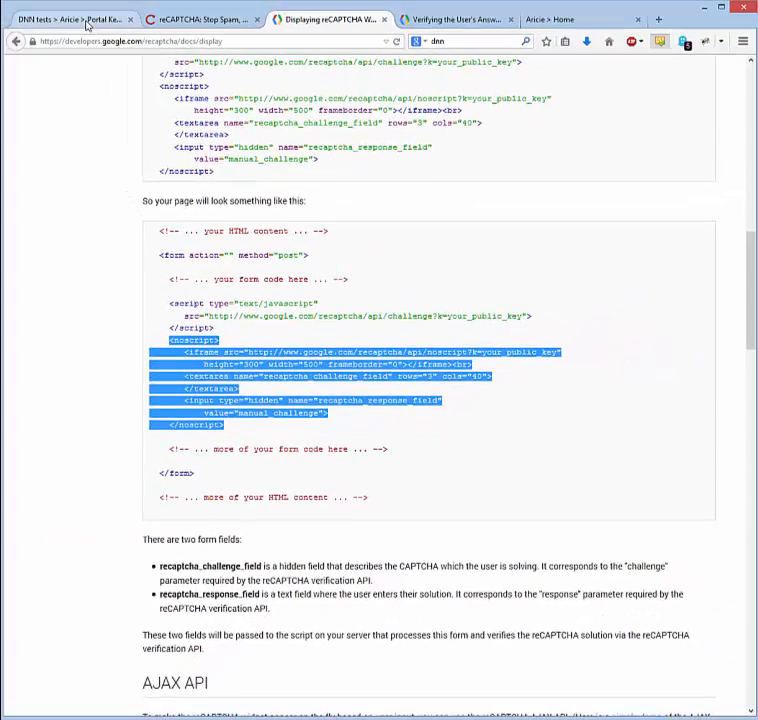
Paste the noscript block after the closing script tag in the RecaptchaHtmlTemplate text and save the configuration
{"action": "left_click", "coordinate": [87, 25]}
{"action": "scroll", "coordinate": [254, 558], "scroll_direction": "down", "scroll_amount": 3}
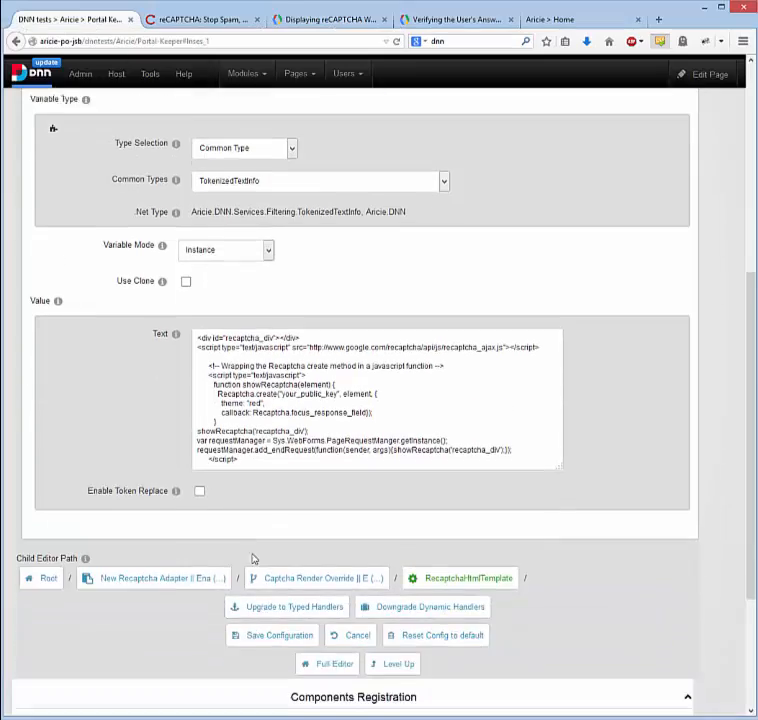
{"action": "left_click", "coordinate": [242, 432]}
{"action": "key", "text": "Return"}
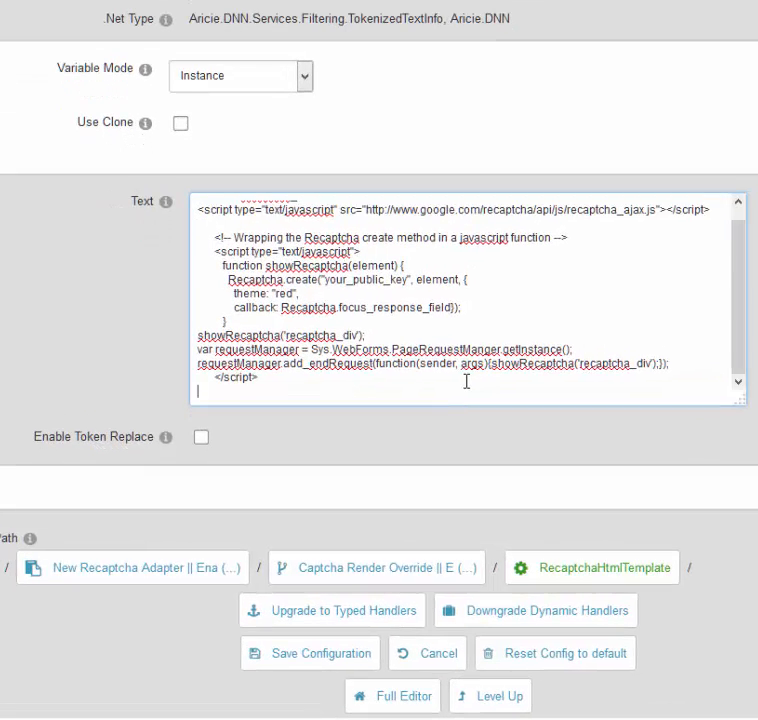
{"action": "key", "text": "ctrl+v"}
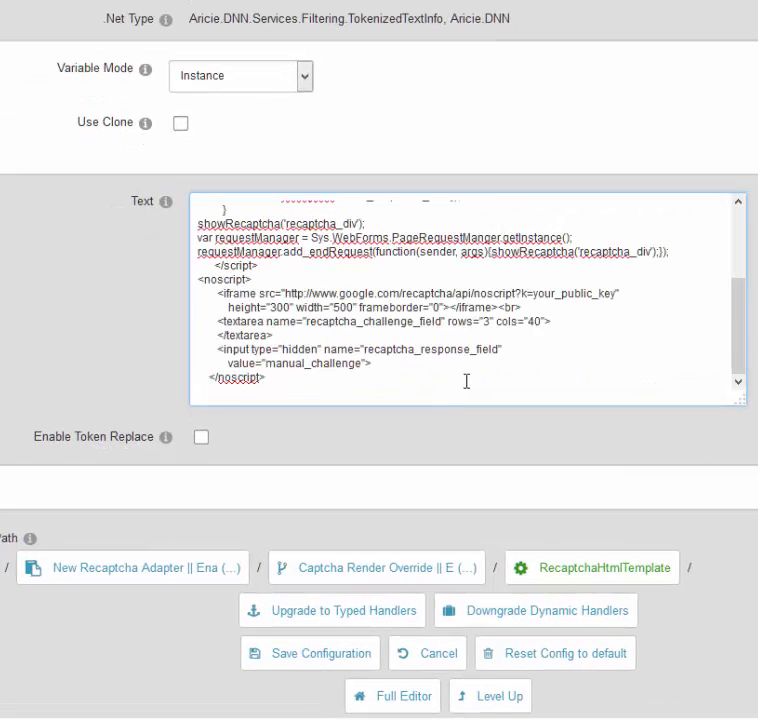
{"action": "left_click", "coordinate": [321, 658]}
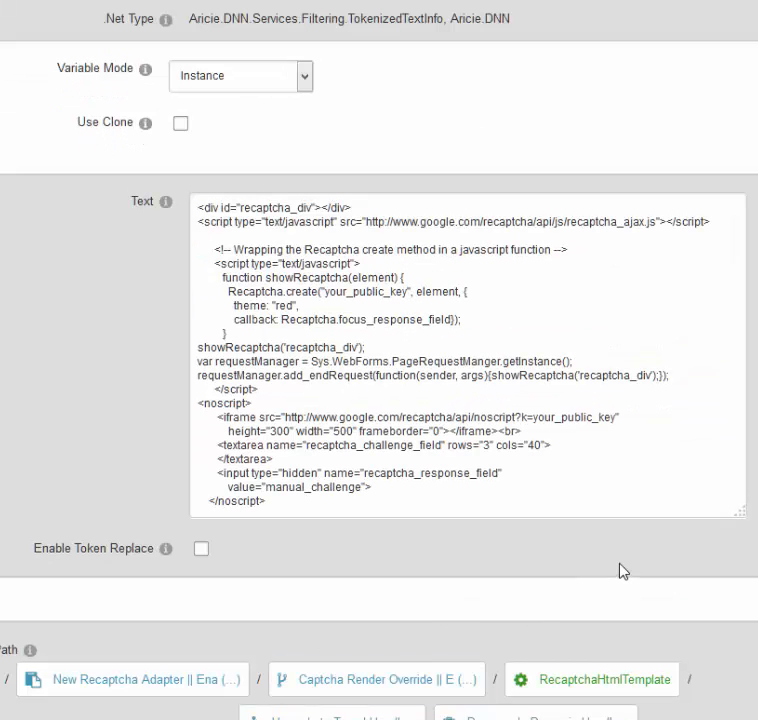
Correct the misspelled class name to PageRequestManager in the template text and enable token replacement
{"action": "left_click", "coordinate": [485, 358]}
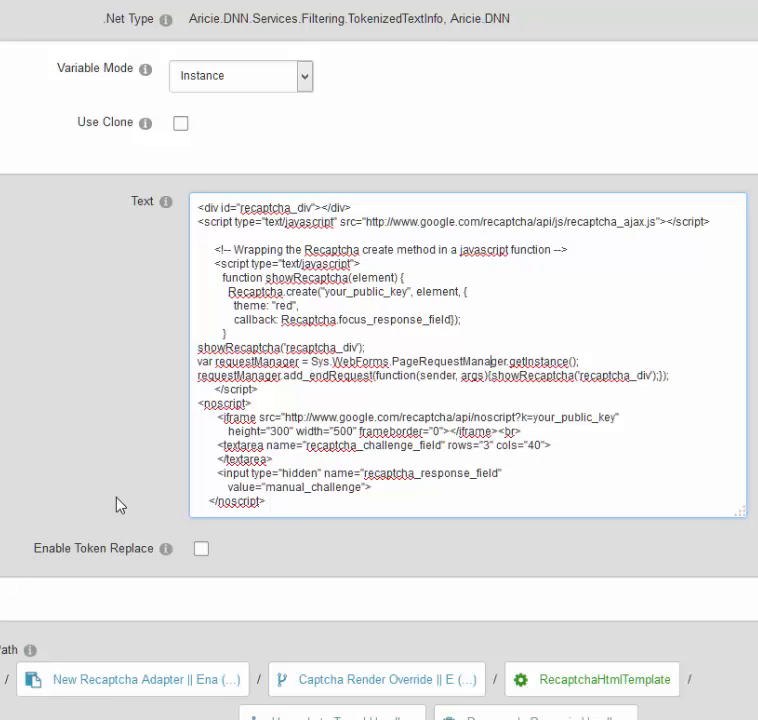
{"action": "left_click", "coordinate": [201, 549]}
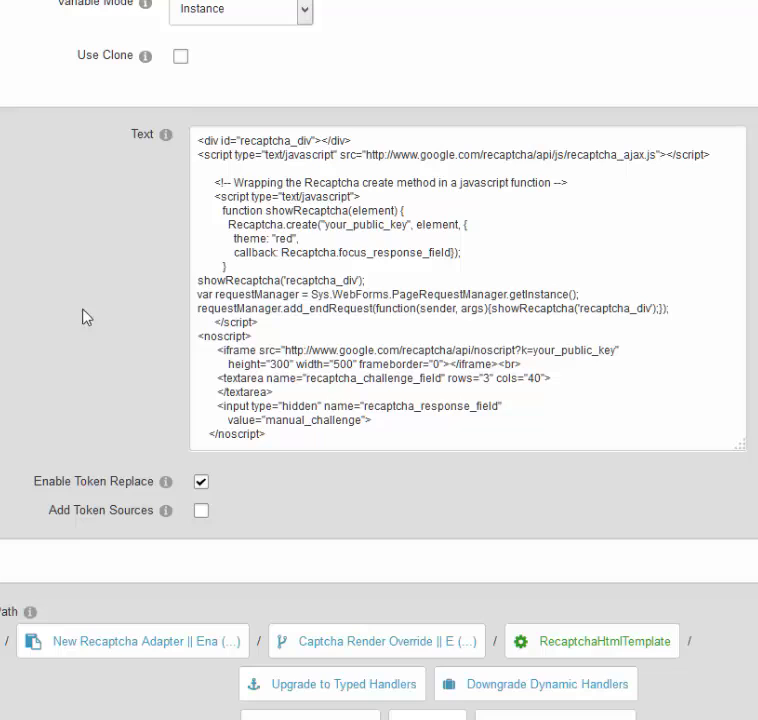
Replace your_public_key in the Recaptcha.create call with the token [Items:RecaptchaPublicKey]
{"action": "left_click", "coordinate": [330, 226]}
{"action": "left_click_drag", "start_coordinate": [330, 226], "coordinate": [407, 227]}
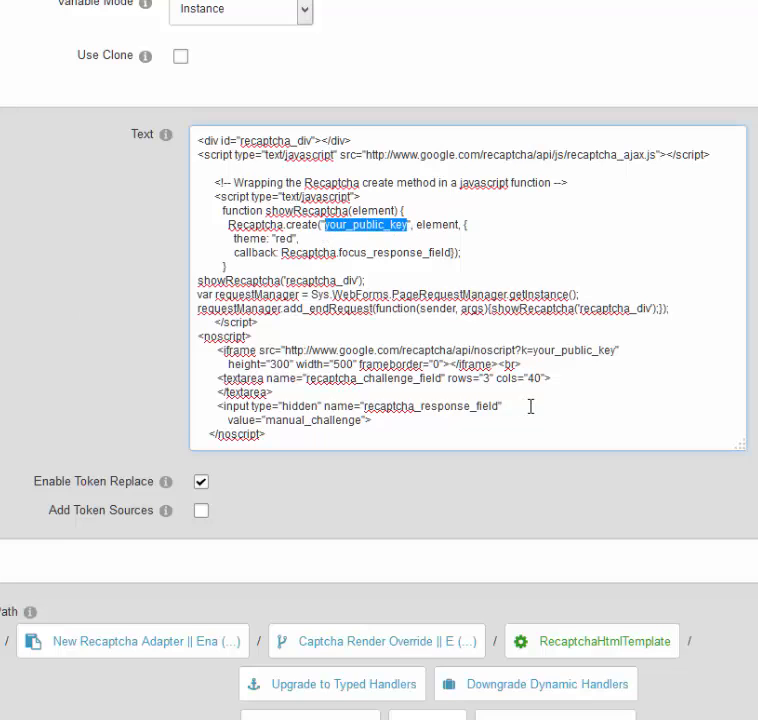
{"action": "type", "text": "[Items"}
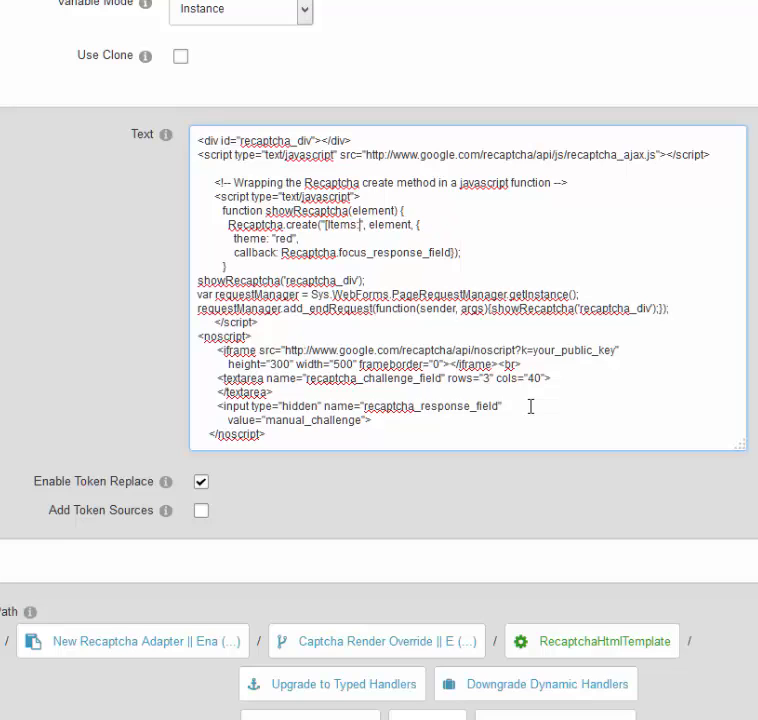
{"action": "type", "text": "]"}
{"action": "type", "text": "RecaptchaP"}
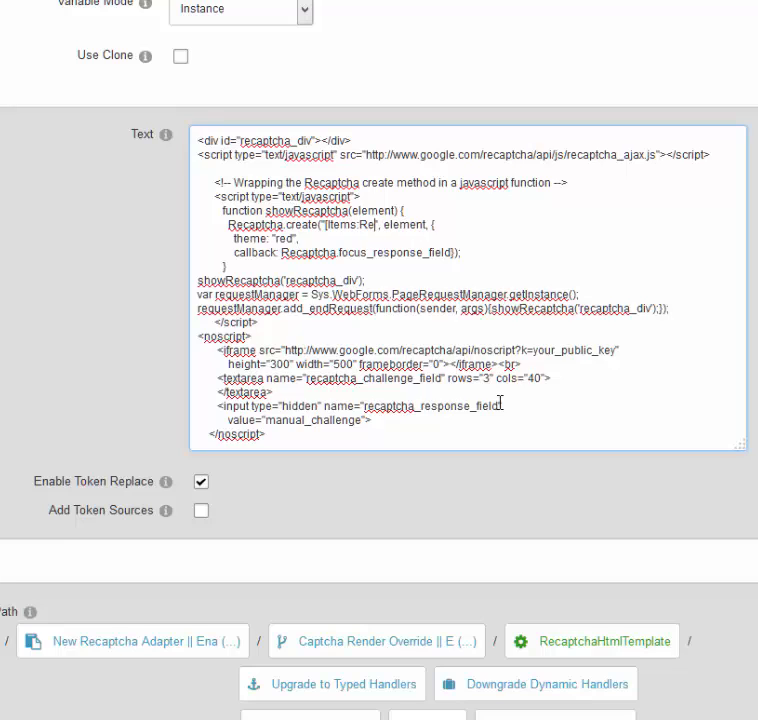
{"action": "type", "text": "ublicKey"}
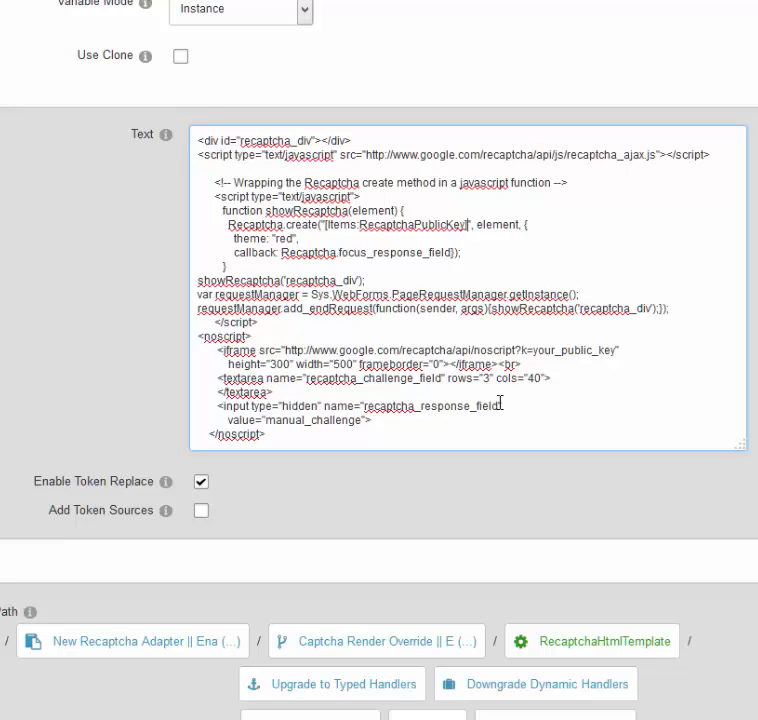
Replace your_public_key in the noscript iframe URL with the copied token [Items:RecaptchaPublicKey] and save the configuration
{"action": "key", "text": "shift+Left"}
{"action": "key", "text": "shift+Left"}
{"action": "key", "text": "shift+Left"}
{"action": "key", "text": "shift+Left"}
{"action": "key", "text": "shift+Left"}
{"action": "key", "text": "shift+Left"}
{"action": "key", "text": "shift+Left"}
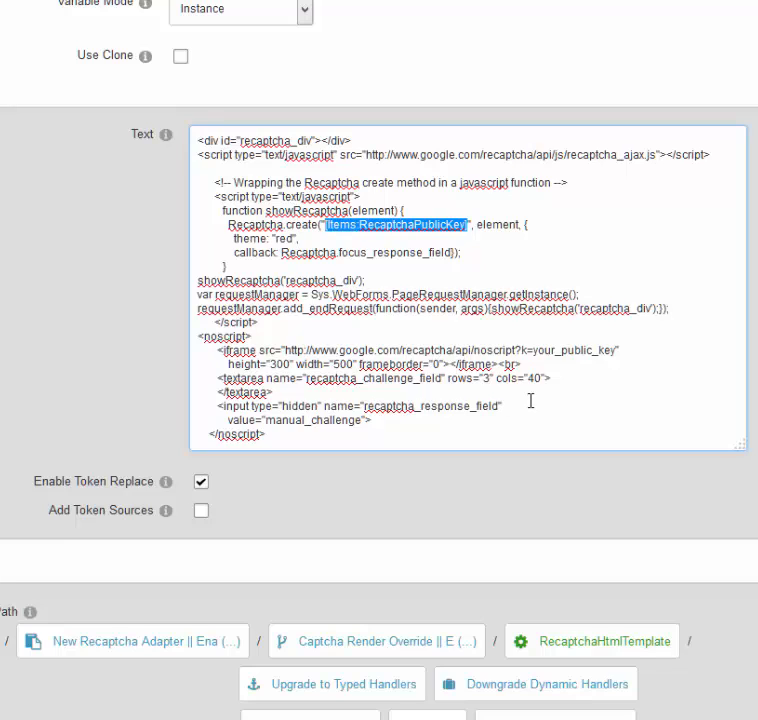
{"action": "left_click", "coordinate": [534, 352]}
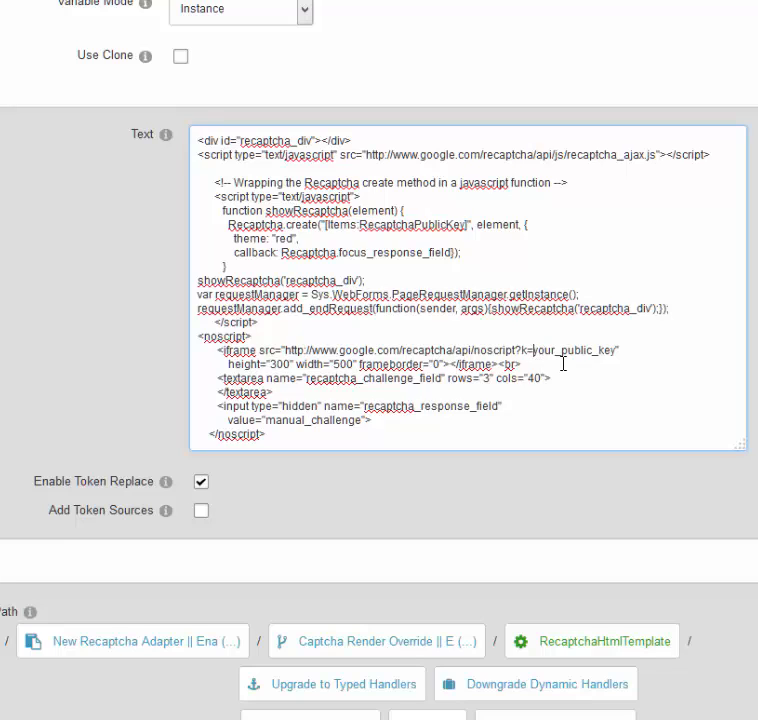
{"action": "key", "text": "shift+Right"}
{"action": "key", "text": "shift+Right"}
{"action": "key", "text": "shift+Right"}
{"action": "key", "text": "shift+Right"}
{"action": "key", "text": "shift+Right"}
{"action": "key", "text": "shift+Right"}
{"action": "key", "text": "shift+Right"}
{"action": "key", "text": "shift+Right"}
{"action": "key", "text": "shift+Right"}
{"action": "key", "text": "shift+Right"}
{"action": "key", "text": "shift+Right"}
{"action": "key", "text": "shift+Right"}
{"action": "key", "text": "ctrl+v"}
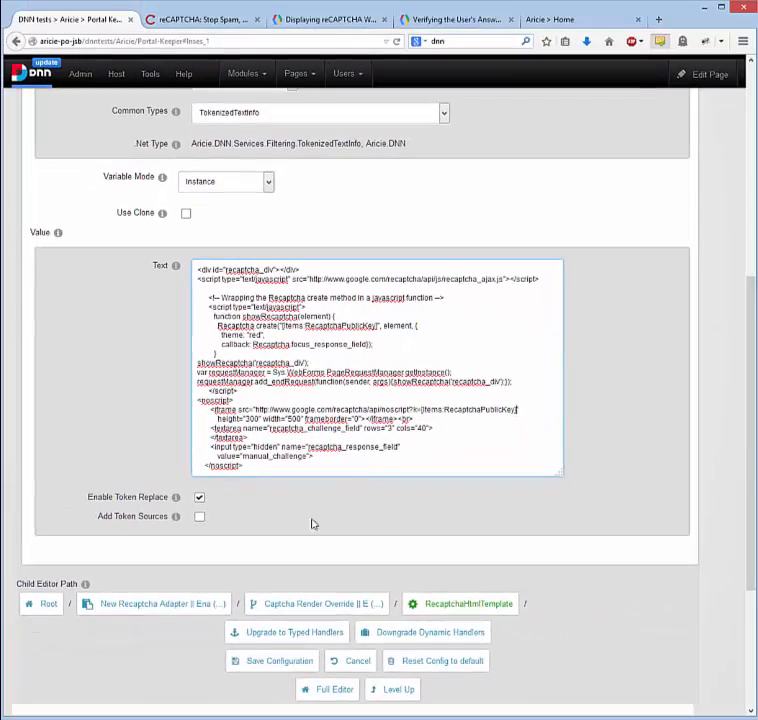
{"action": "left_click", "coordinate": [262, 665]}
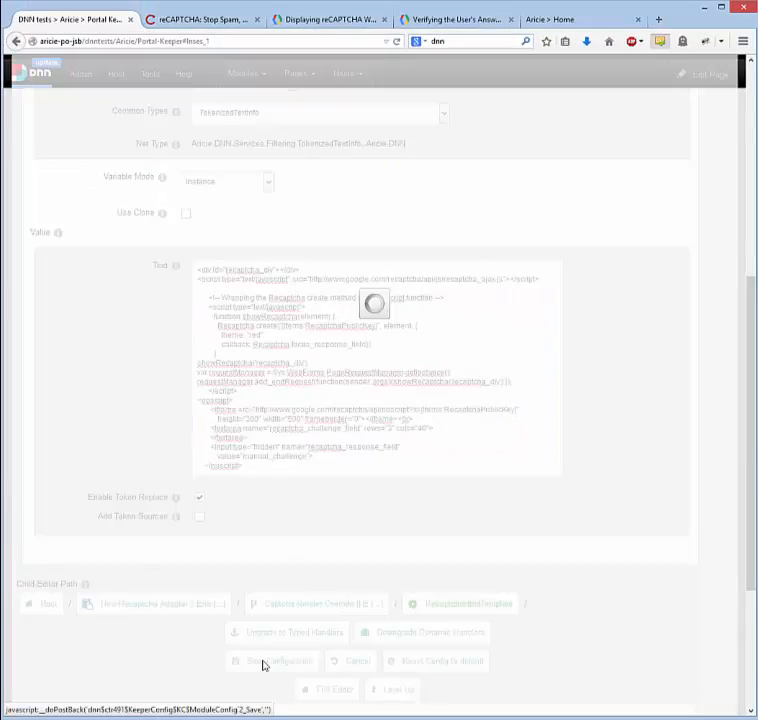
{"action": "scroll", "coordinate": [107, 435], "scroll_direction": "down", "scroll_amount": 2}
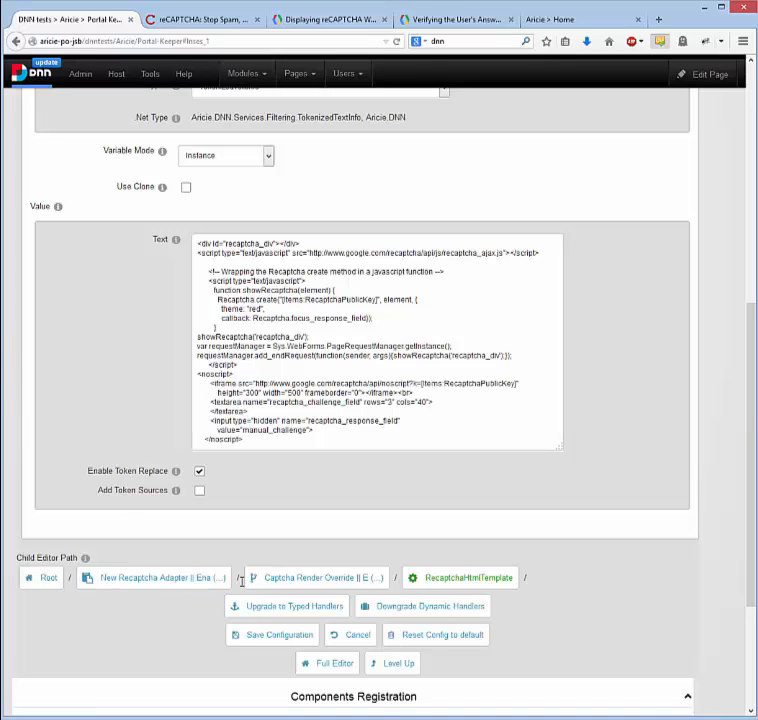
Add an Object Action to the runtime actions of the Captcha Render Override handler
{"action": "left_click", "coordinate": [272, 581]}
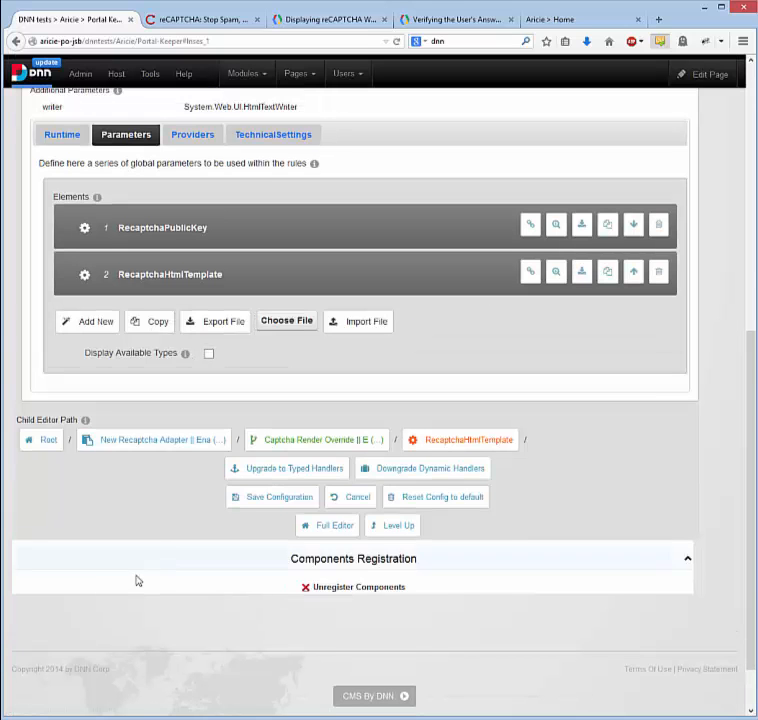
{"action": "scroll", "coordinate": [98, 589], "scroll_direction": "up", "scroll_amount": 4}
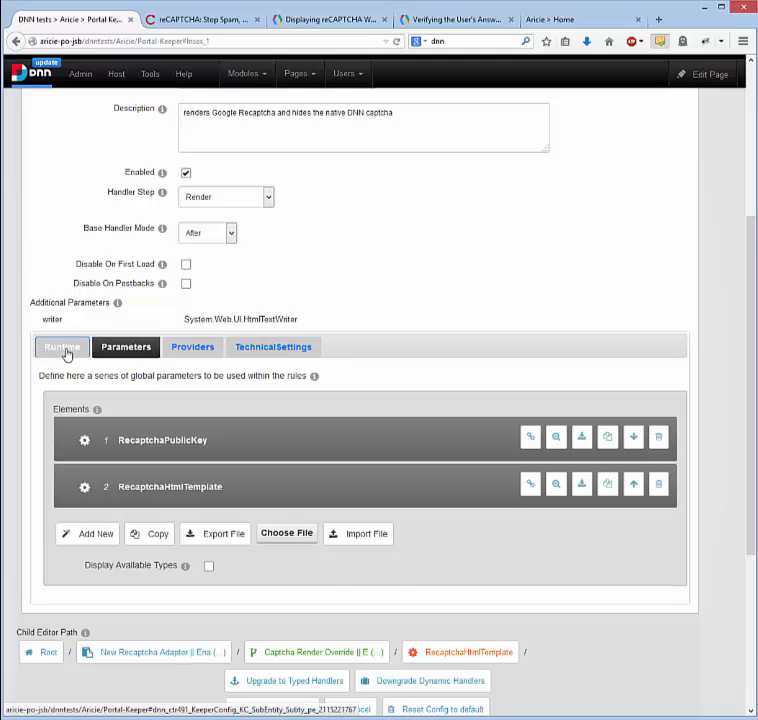
{"action": "left_click", "coordinate": [62, 348]}
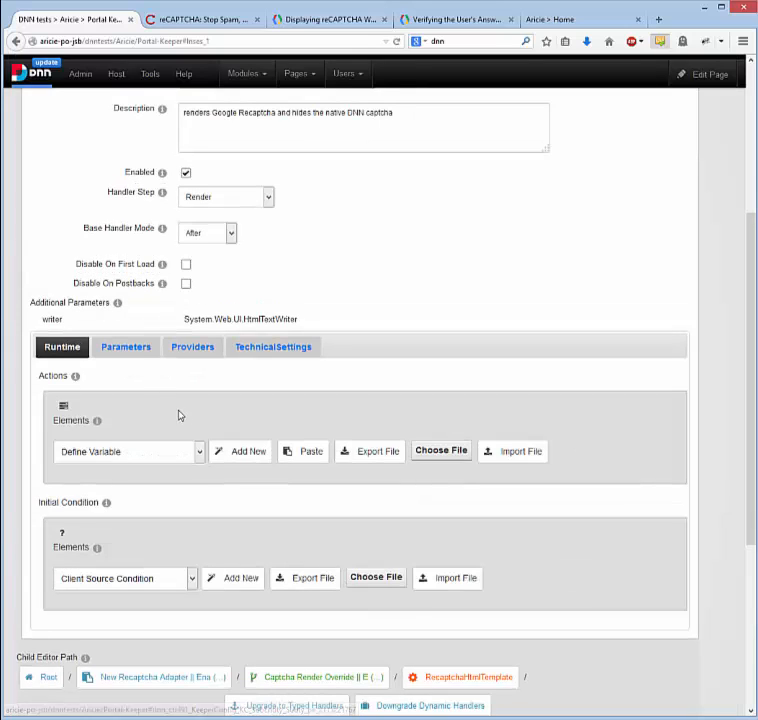
{"action": "scroll", "coordinate": [193, 420], "scroll_direction": "down", "scroll_amount": 1}
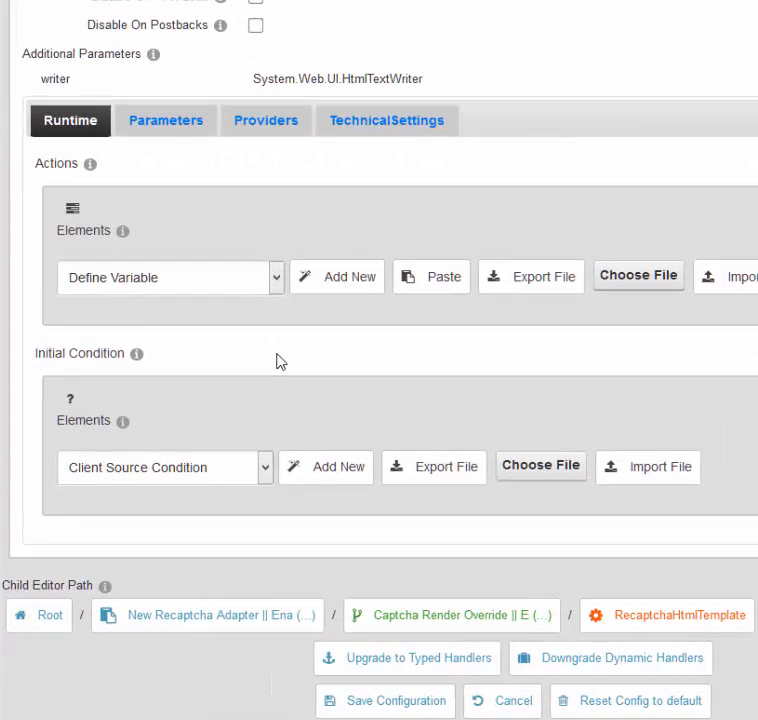
{"action": "left_click", "coordinate": [236, 283]}
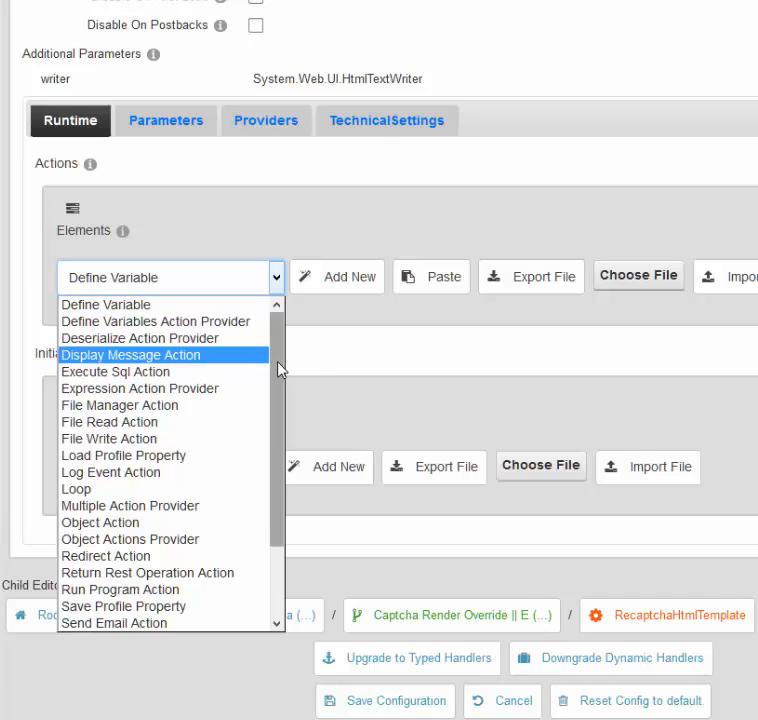
{"action": "mouse_move", "coordinate": [278, 362]}
{"action": "left_mouse_down"}
{"action": "mouse_move", "coordinate": [283, 457]}
{"action": "mouse_move", "coordinate": [281, 367]}
{"action": "left_mouse_up"}
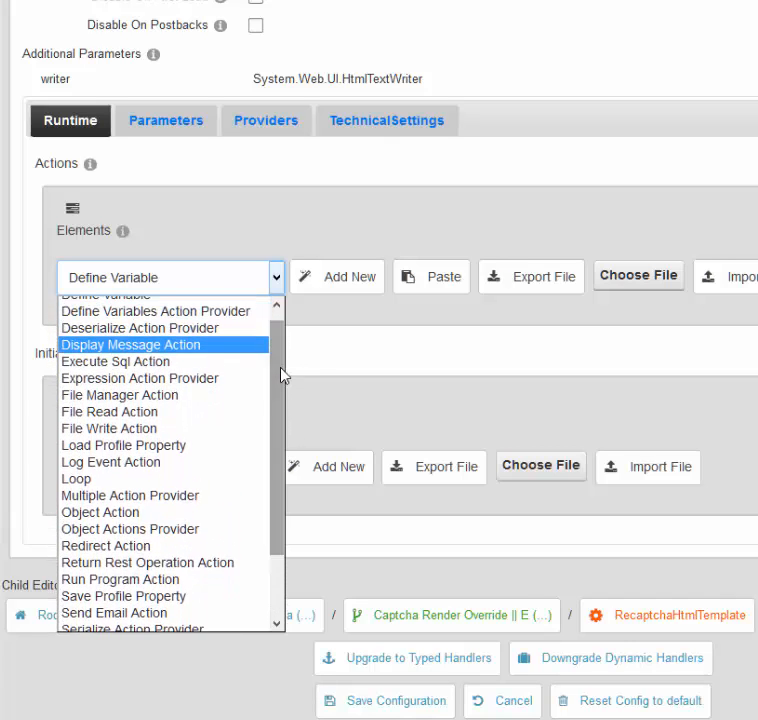
{"action": "left_click", "coordinate": [413, 223]}
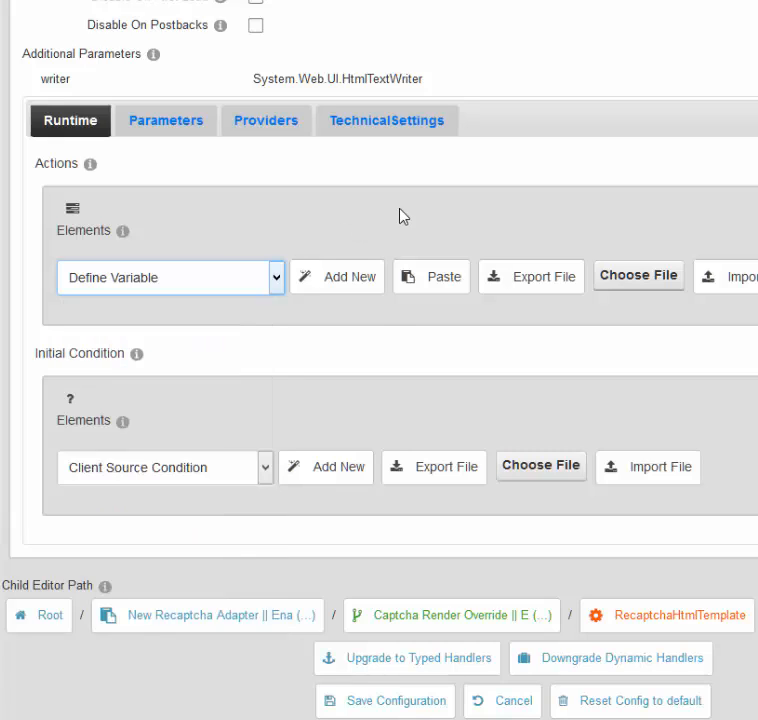
{"action": "left_click_drag", "start_coordinate": [37, 77], "coordinate": [378, 88]}
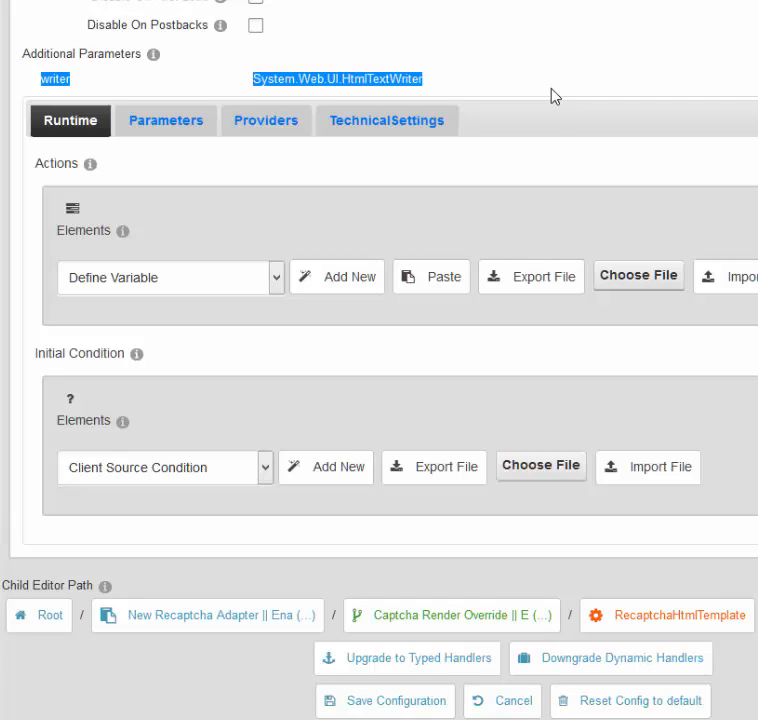
{"action": "left_click", "coordinate": [233, 285]}
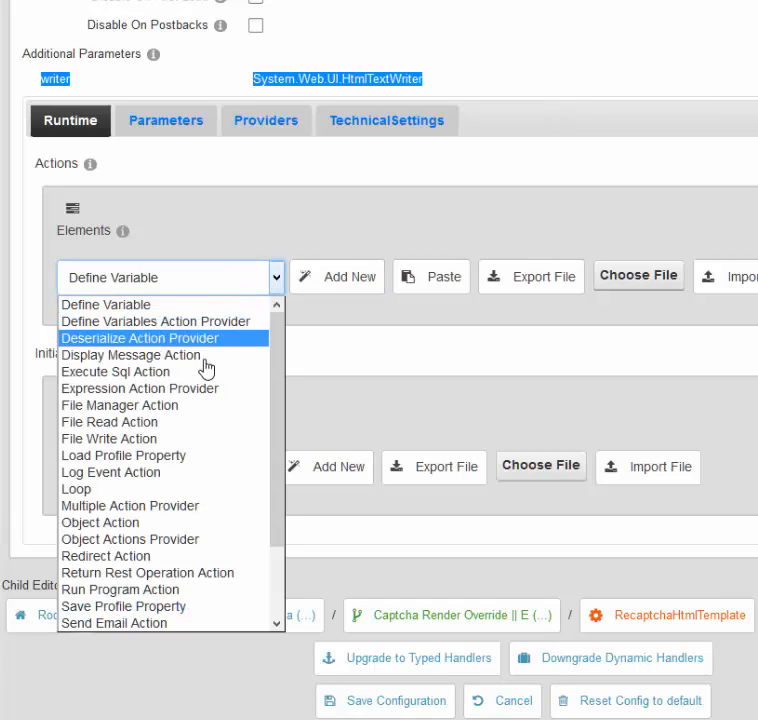
{"action": "scroll", "coordinate": [180, 440], "scroll_direction": "down", "scroll_amount": 1}
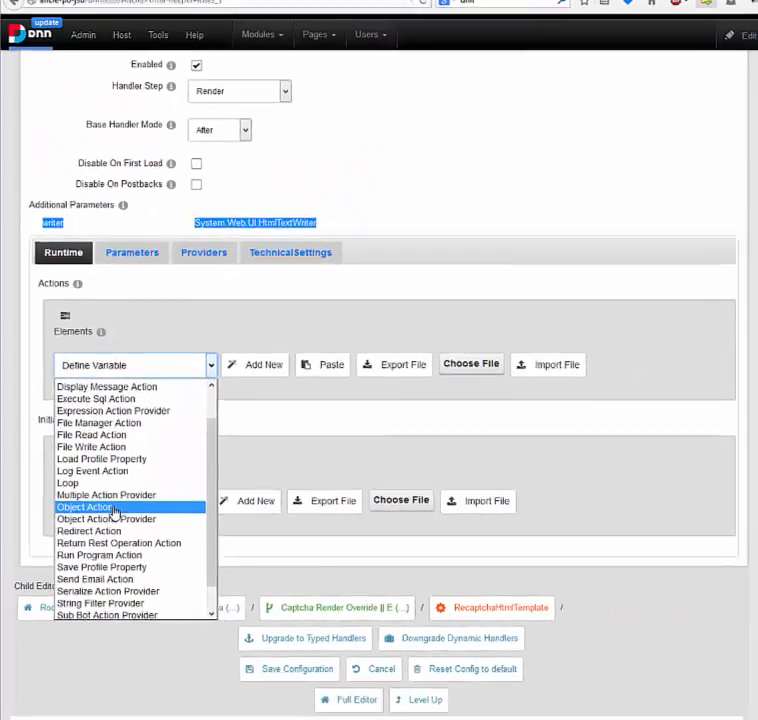
{"action": "left_click", "coordinate": [131, 490]}
{"action": "left_click", "coordinate": [237, 386]}
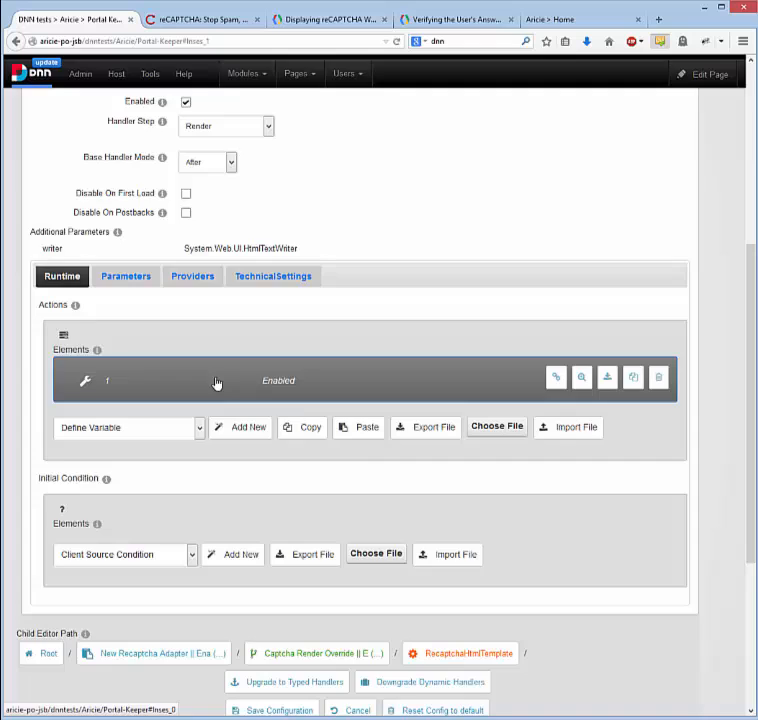
Open the new Object Action and name it Add Recaptcha's Html
{"action": "left_click", "coordinate": [216, 383]}
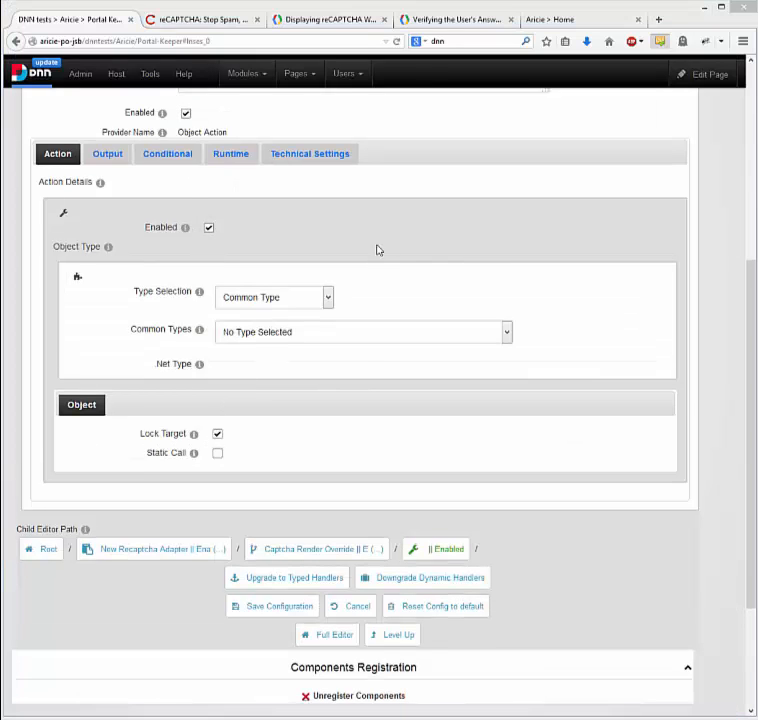
{"action": "scroll", "coordinate": [350, 306], "scroll_direction": "up", "scroll_amount": 5}
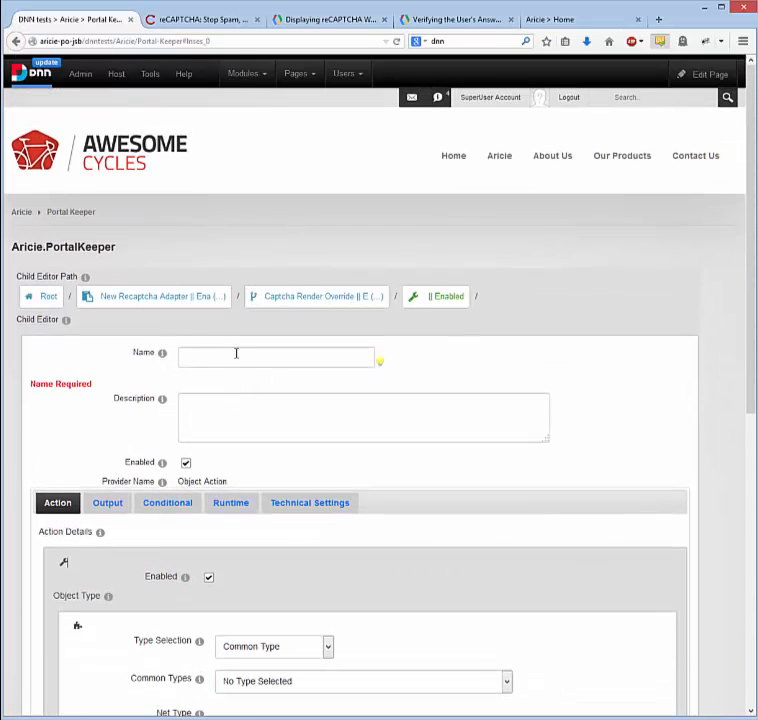
{"action": "left_click", "coordinate": [236, 353]}
{"action": "type", "text": "Add Recaptcha's Html"}
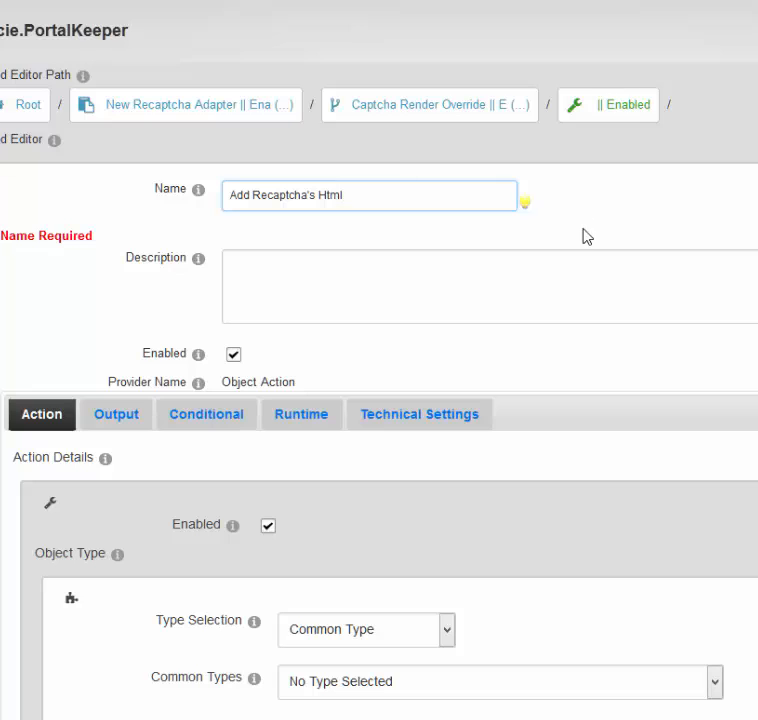
Set the action's object type to the common type HtmlTextWriter and enter writer as the target object's expression text
{"action": "scroll", "coordinate": [586, 240], "scroll_direction": "down", "scroll_amount": 4}
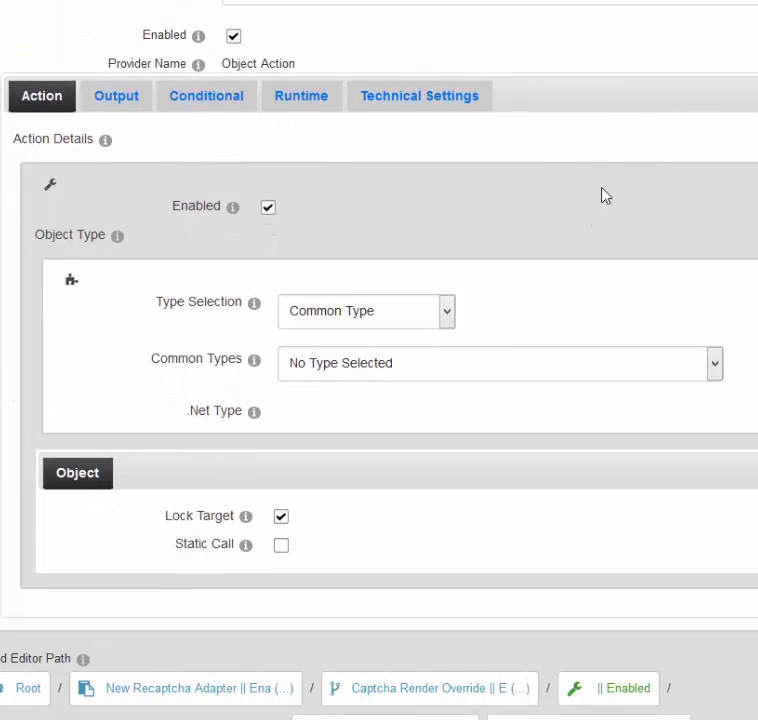
{"action": "left_click", "coordinate": [396, 366]}
{"action": "scroll", "coordinate": [453, 431], "scroll_direction": "down", "scroll_amount": 3}
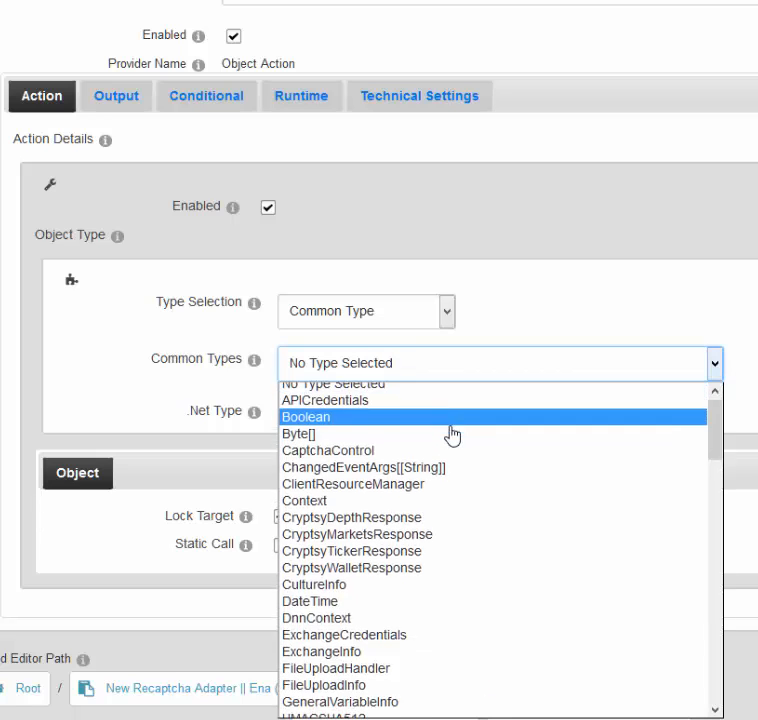
{"action": "scroll", "coordinate": [448, 437], "scroll_direction": "down", "scroll_amount": 1}
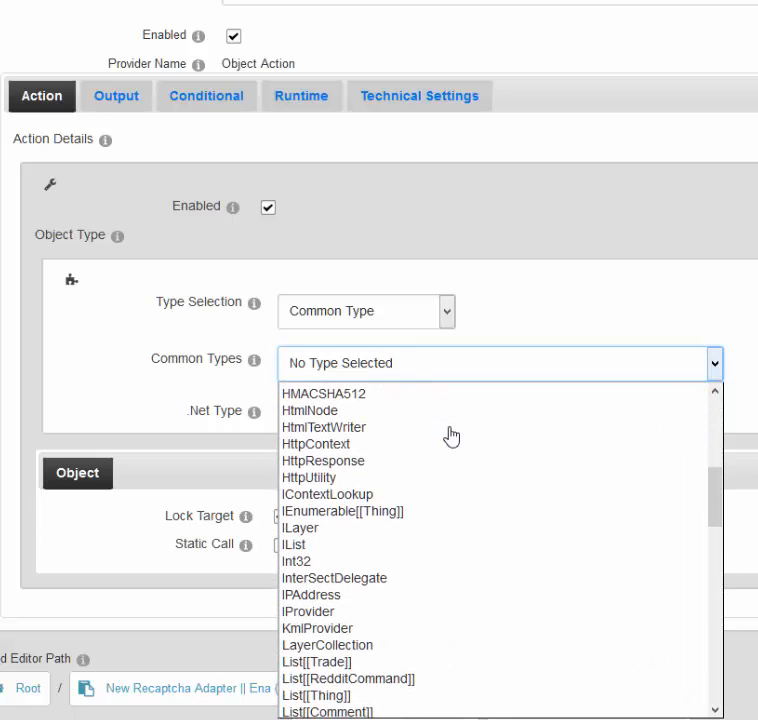
{"action": "left_click", "coordinate": [369, 434]}
{"action": "scroll", "coordinate": [362, 441], "scroll_direction": "down", "scroll_amount": 1}
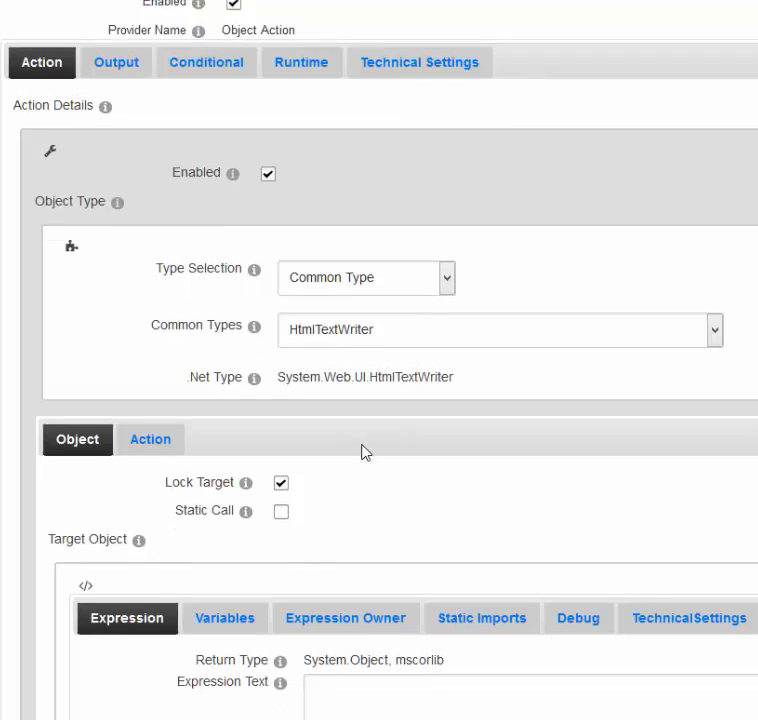
{"action": "scroll", "coordinate": [358, 420], "scroll_direction": "down", "scroll_amount": 2}
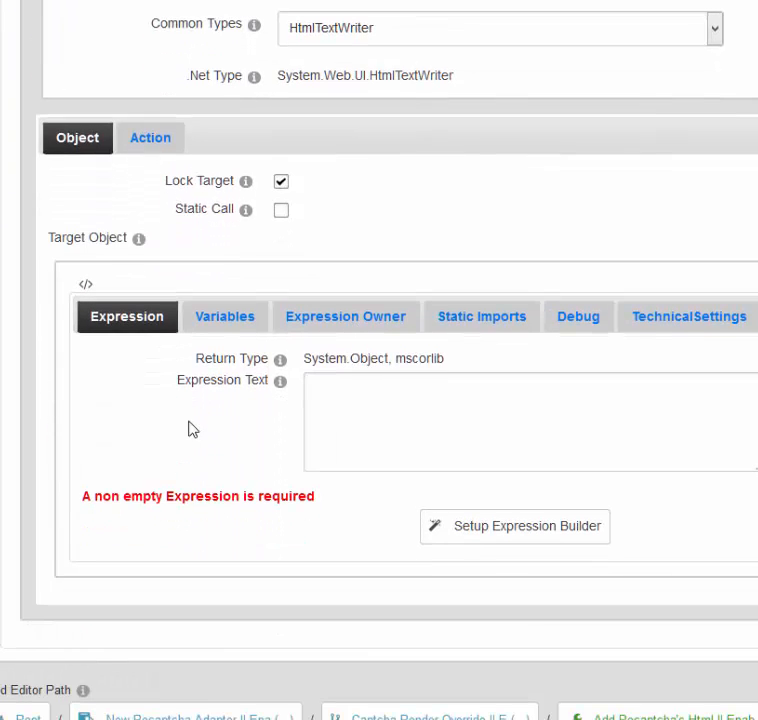
{"action": "left_click", "coordinate": [380, 403]}
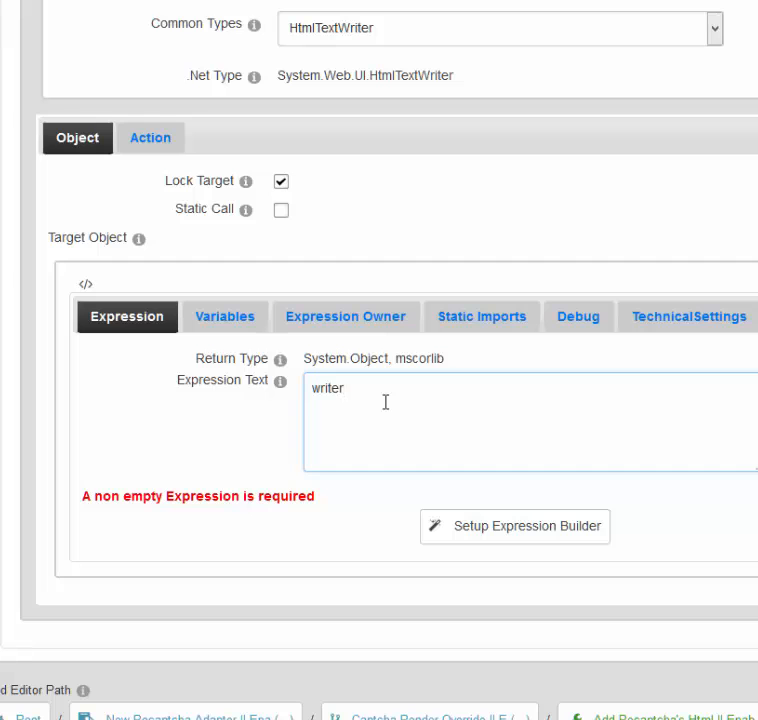
Insert the writer (HtmlTextWriter) variable through the expression builder, keeping only a single writer in the target object's expression text
{"action": "left_click", "coordinate": [482, 528]}
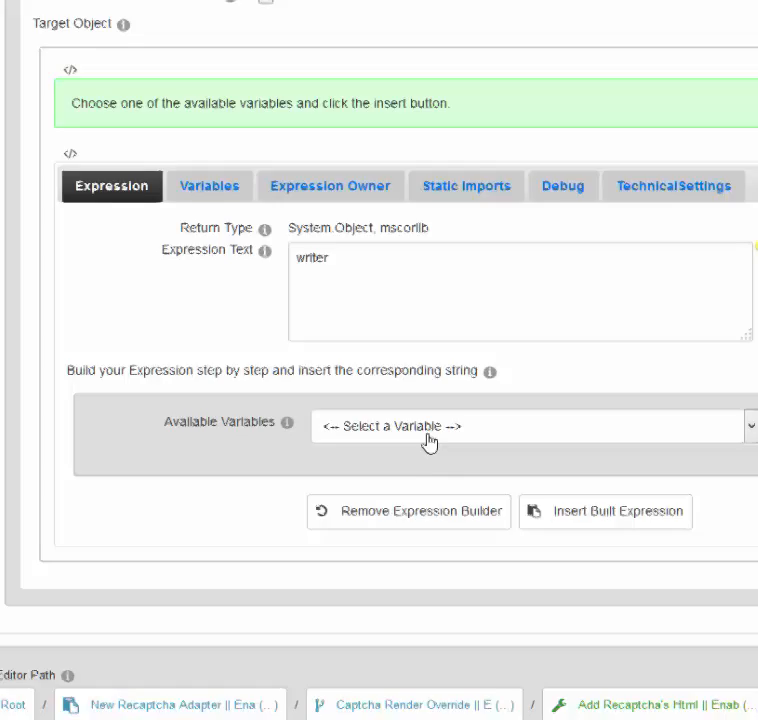
{"action": "left_click", "coordinate": [444, 652]}
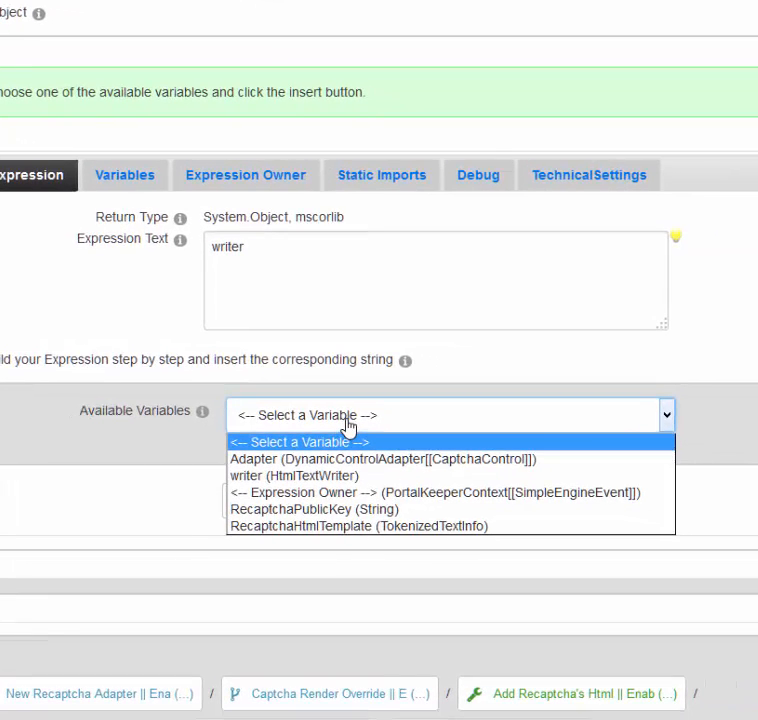
{"action": "left_click", "coordinate": [320, 476]}
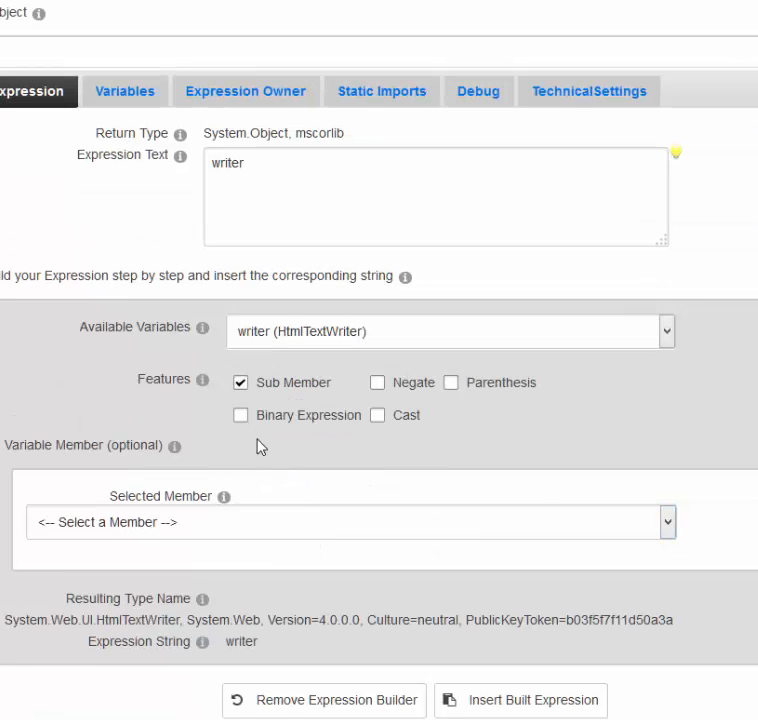
{"action": "left_click", "coordinate": [240, 415]}
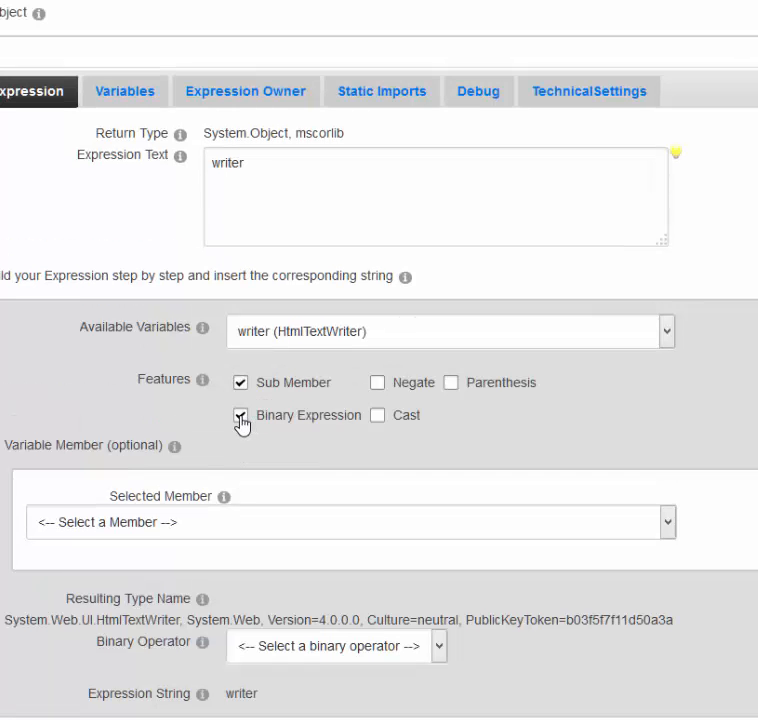
{"action": "left_click", "coordinate": [240, 416]}
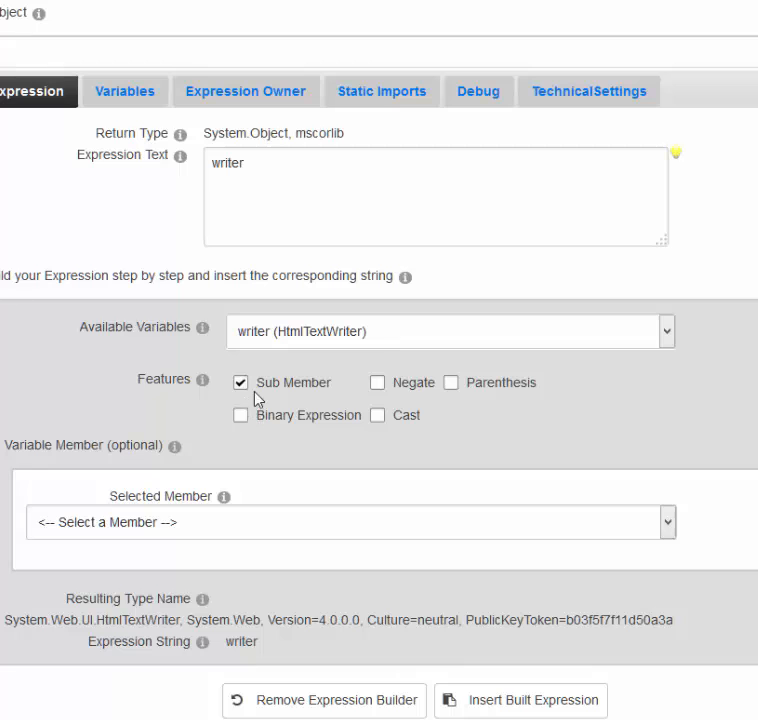
{"action": "left_click_drag", "start_coordinate": [253, 162], "coordinate": [206, 165]}
{"action": "scroll", "coordinate": [460, 420], "scroll_direction": "down", "scroll_amount": 1}
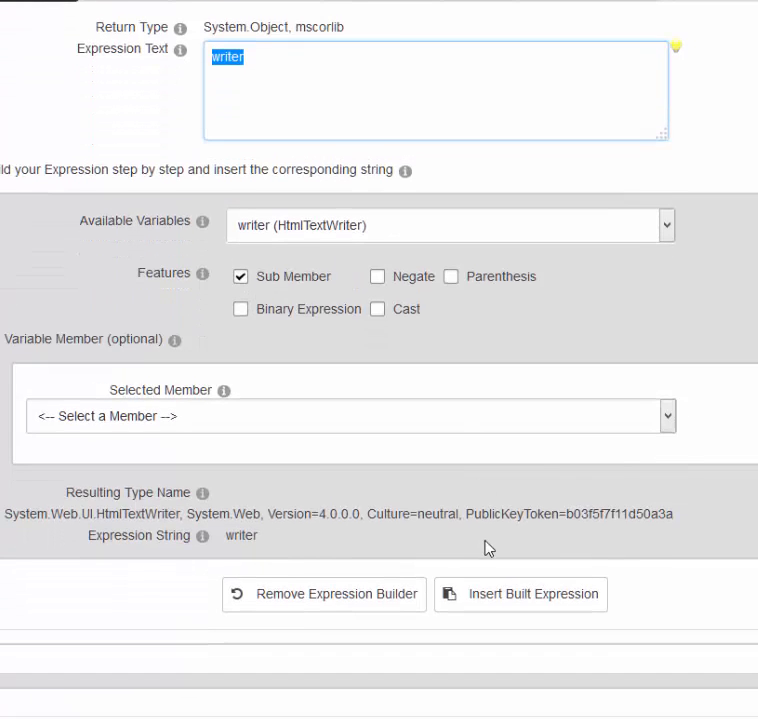
{"action": "left_click", "coordinate": [496, 598]}
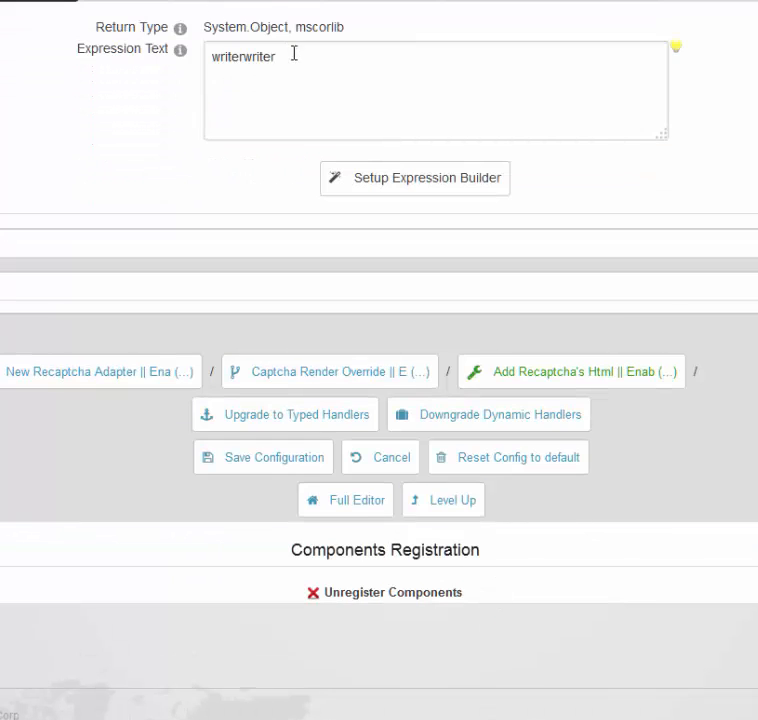
{"action": "left_click_drag", "start_coordinate": [245, 58], "coordinate": [120, 61]}
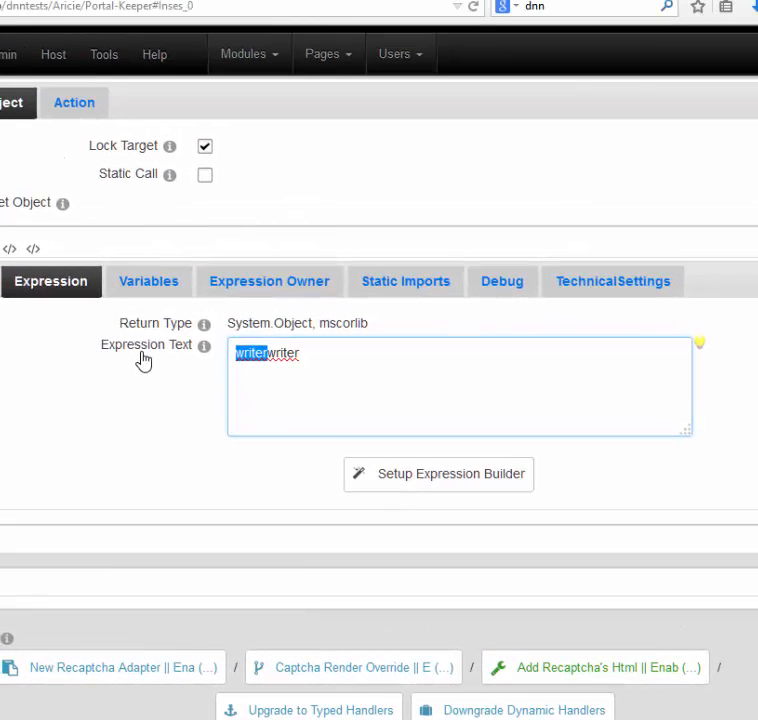
{"action": "key", "text": "BackSpace"}
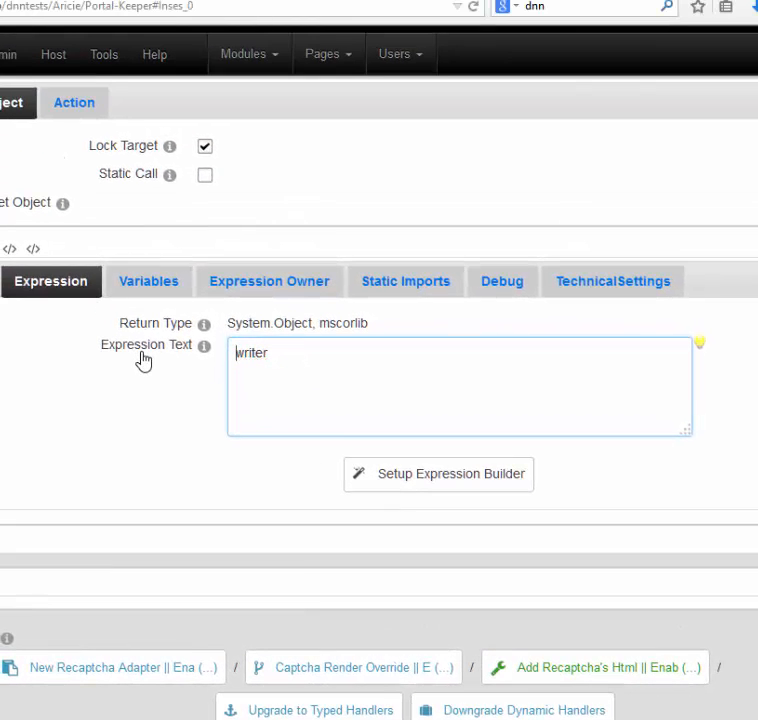
Set the action mode to Call Method with the Write(String s) member and prepare its parameters
{"action": "left_click", "coordinate": [80, 108]}
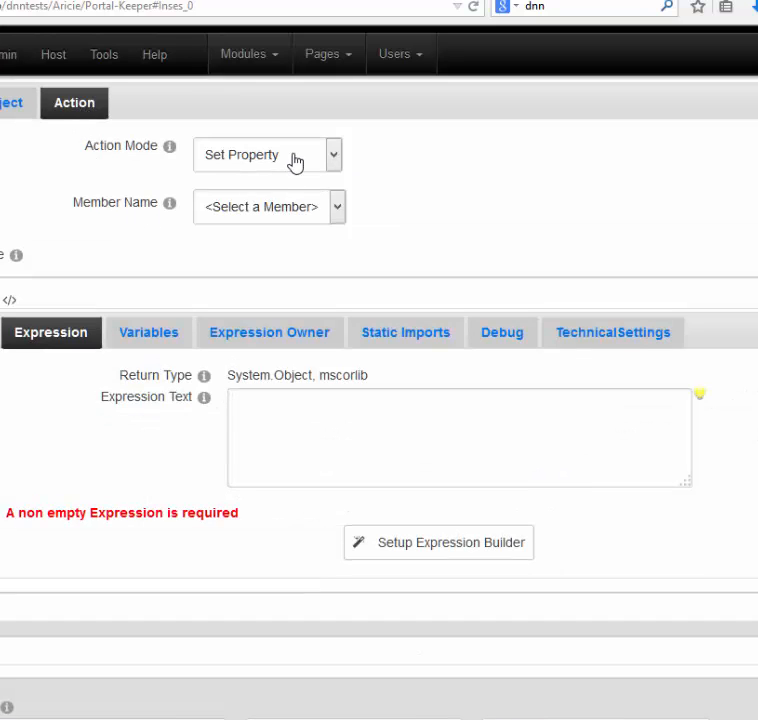
{"action": "left_click", "coordinate": [296, 162]}
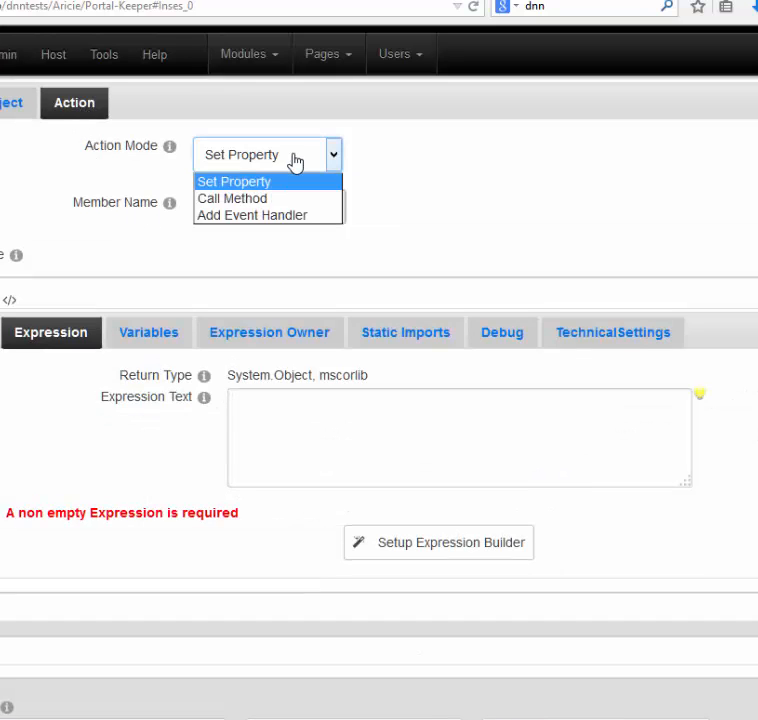
{"action": "left_click", "coordinate": [257, 199]}
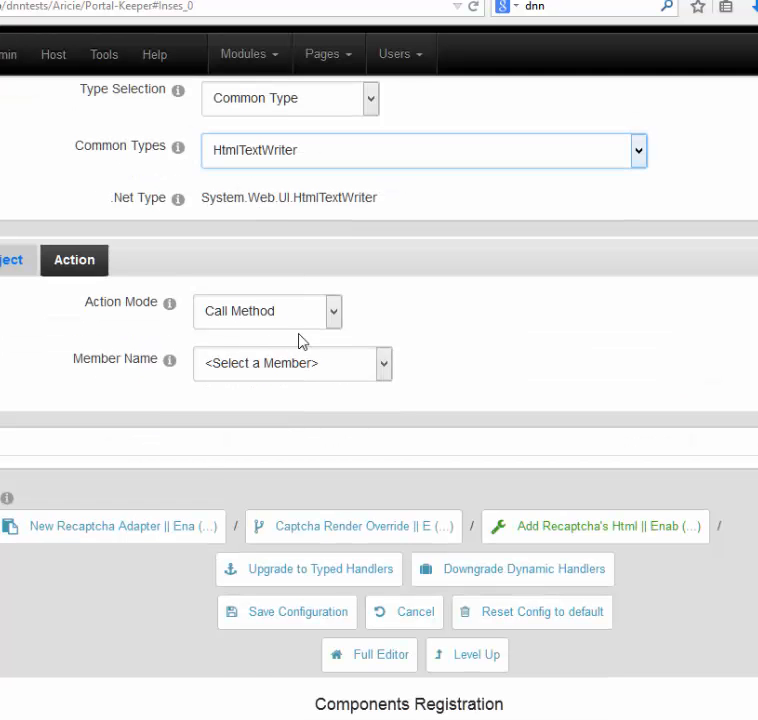
{"action": "left_click", "coordinate": [300, 362]}
{"action": "scroll", "coordinate": [285, 538], "scroll_direction": "down", "scroll_amount": 8}
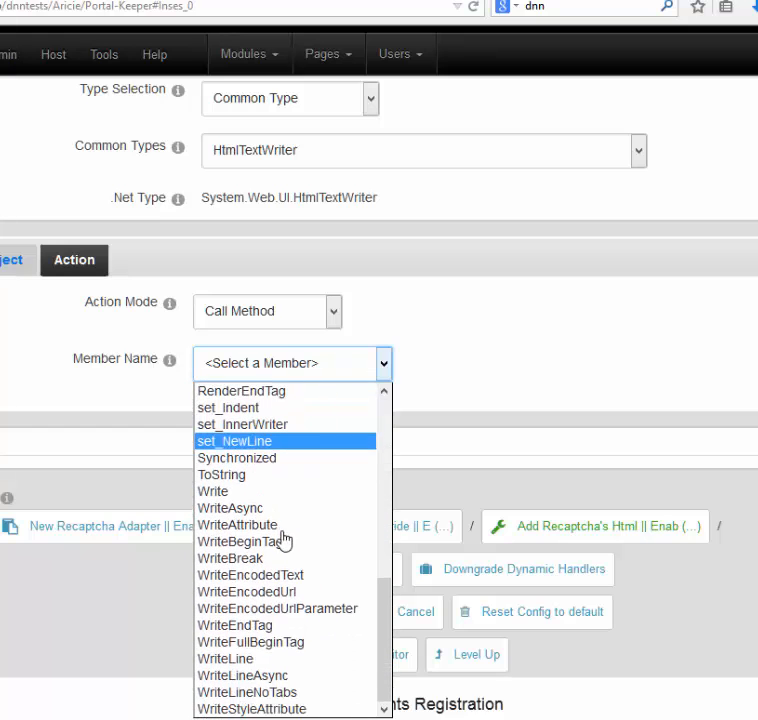
{"action": "left_click", "coordinate": [262, 491]}
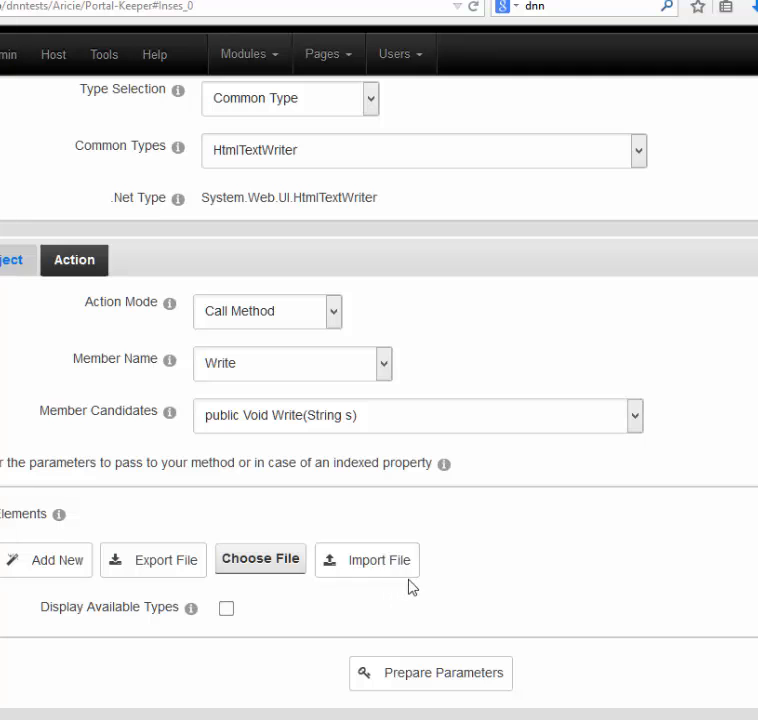
{"action": "left_click", "coordinate": [426, 676]}
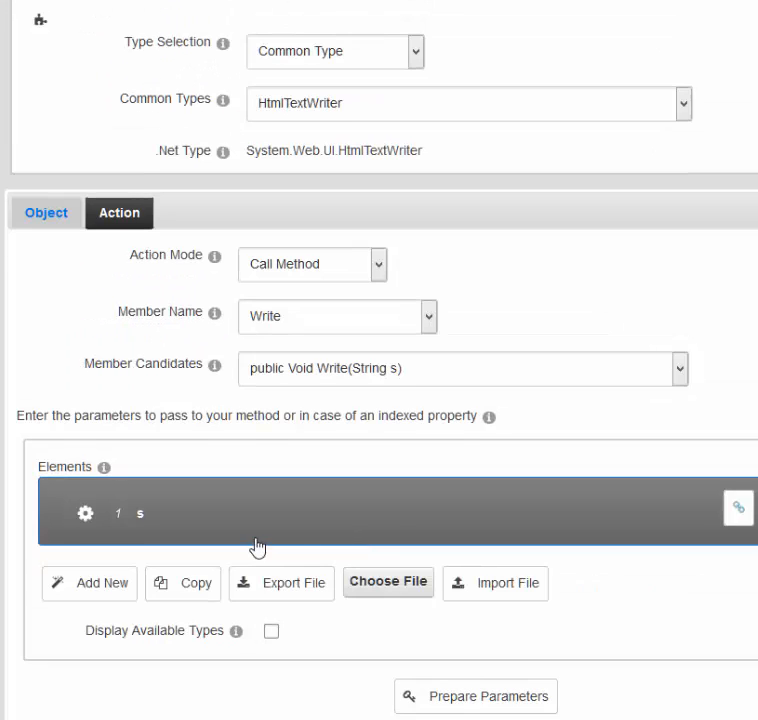
Open the s parameter and insert RecaptchaHtmlTemplate.GetText(atr) into its expression text through the expression builder
{"action": "left_click", "coordinate": [232, 512]}
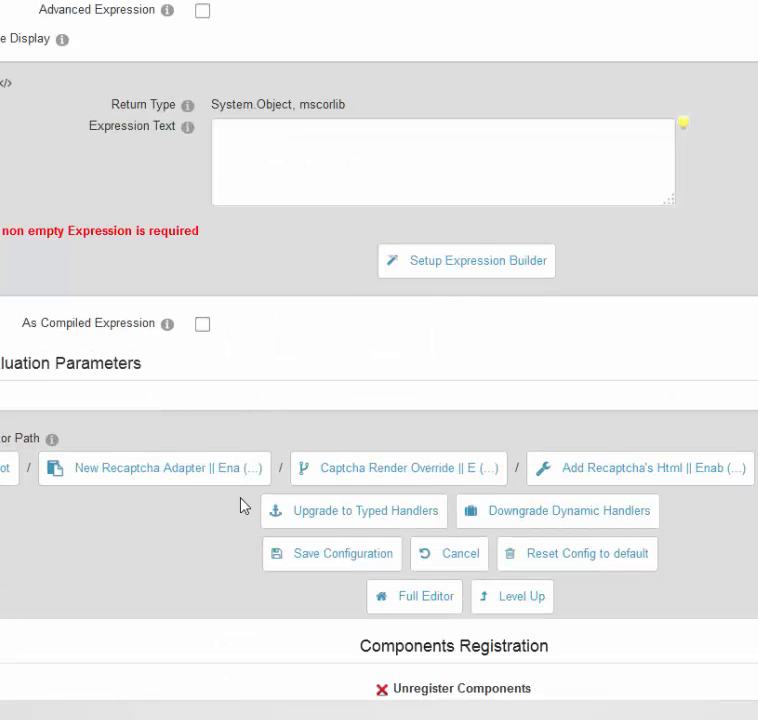
{"action": "scroll", "coordinate": [280, 416], "scroll_direction": "up", "scroll_amount": 2}
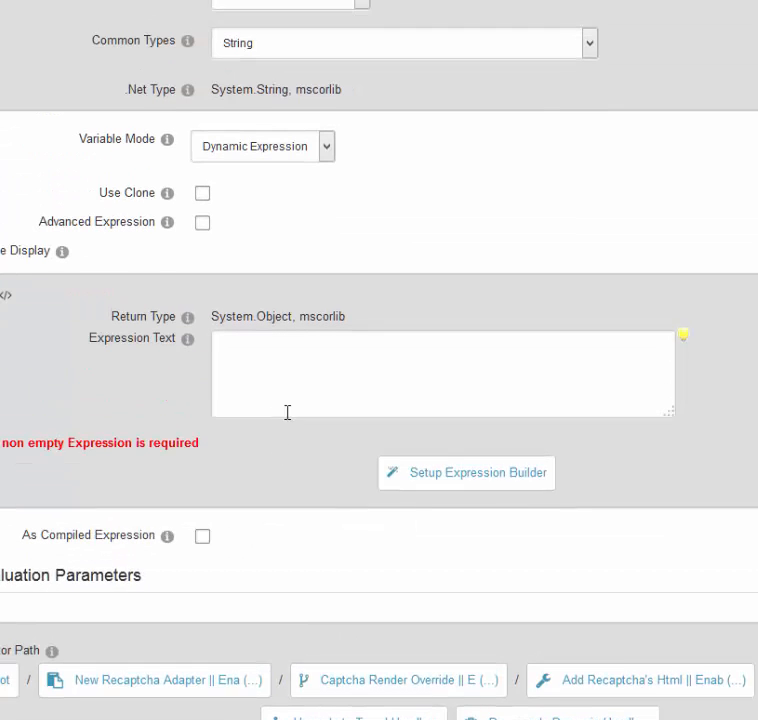
{"action": "left_click", "coordinate": [405, 376]}
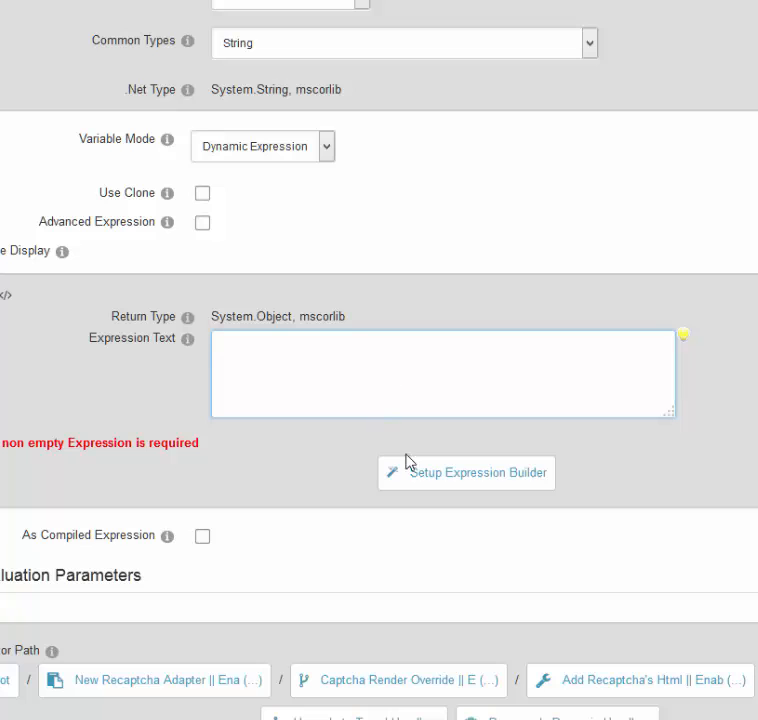
{"action": "left_click", "coordinate": [440, 477]}
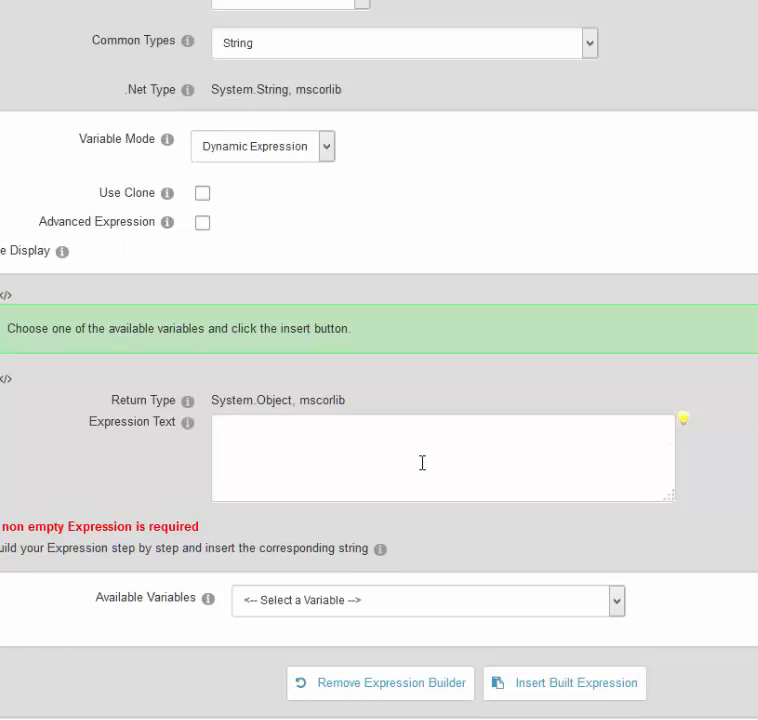
{"action": "left_click", "coordinate": [343, 604]}
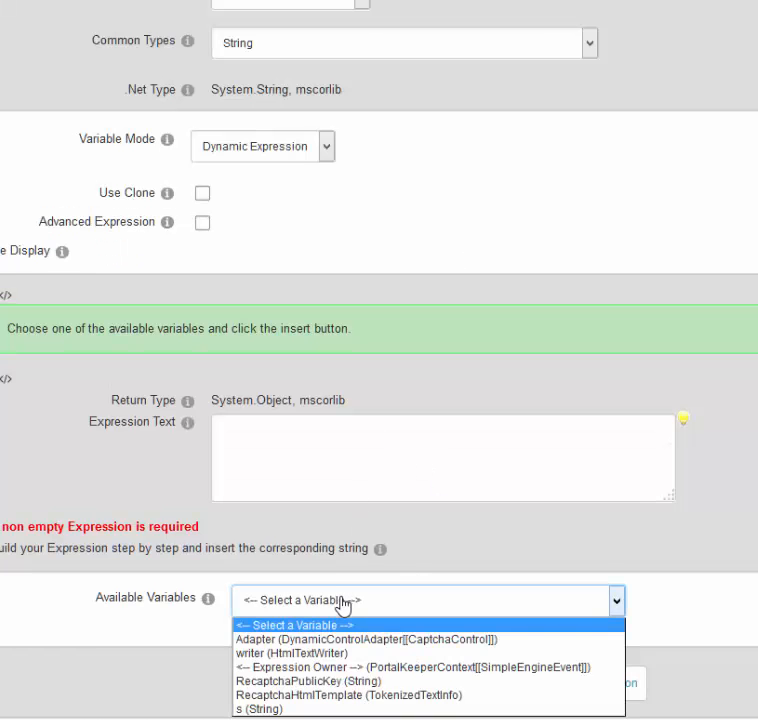
{"action": "left_click", "coordinate": [313, 697]}
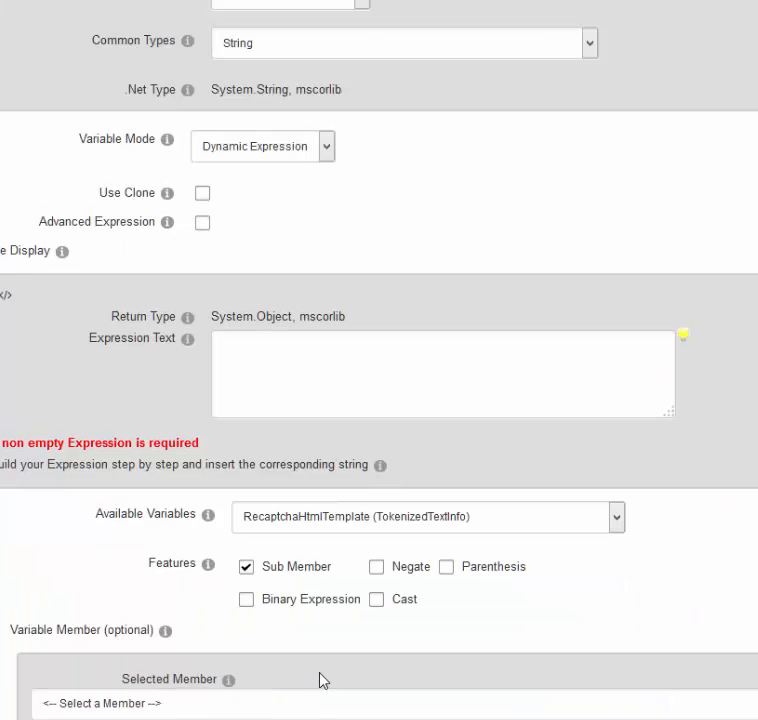
{"action": "scroll", "coordinate": [487, 437], "scroll_direction": "down", "scroll_amount": 3}
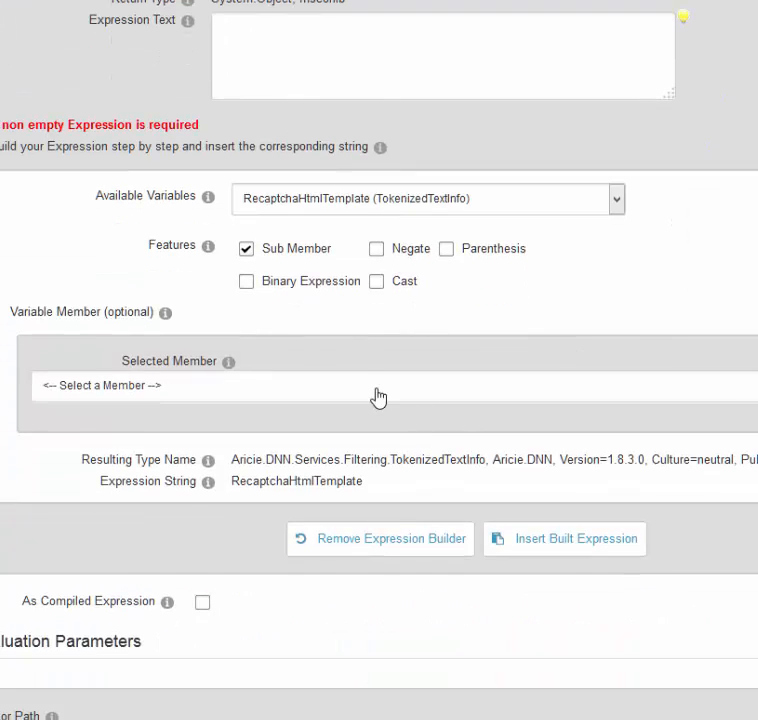
{"action": "left_click", "coordinate": [377, 398]}
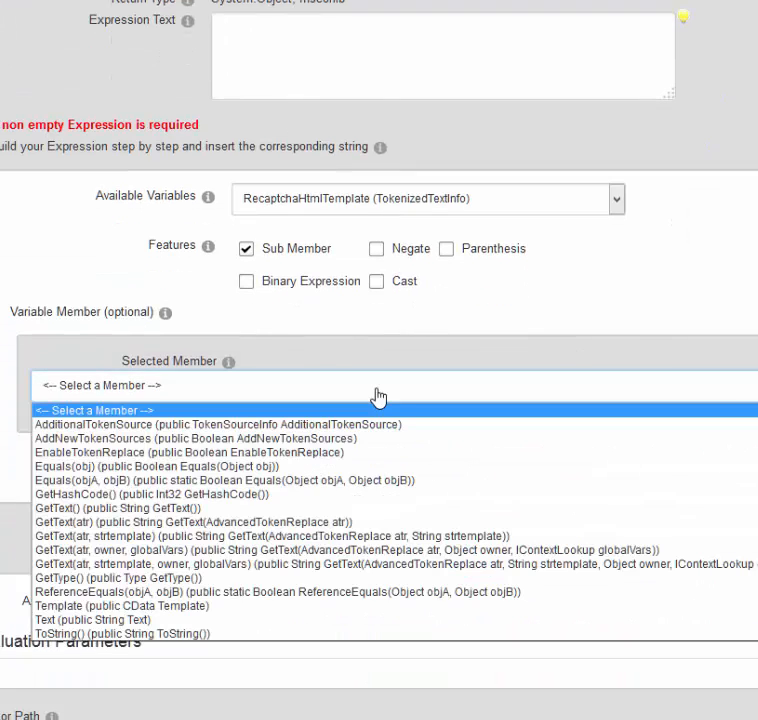
{"action": "left_click", "coordinate": [258, 530]}
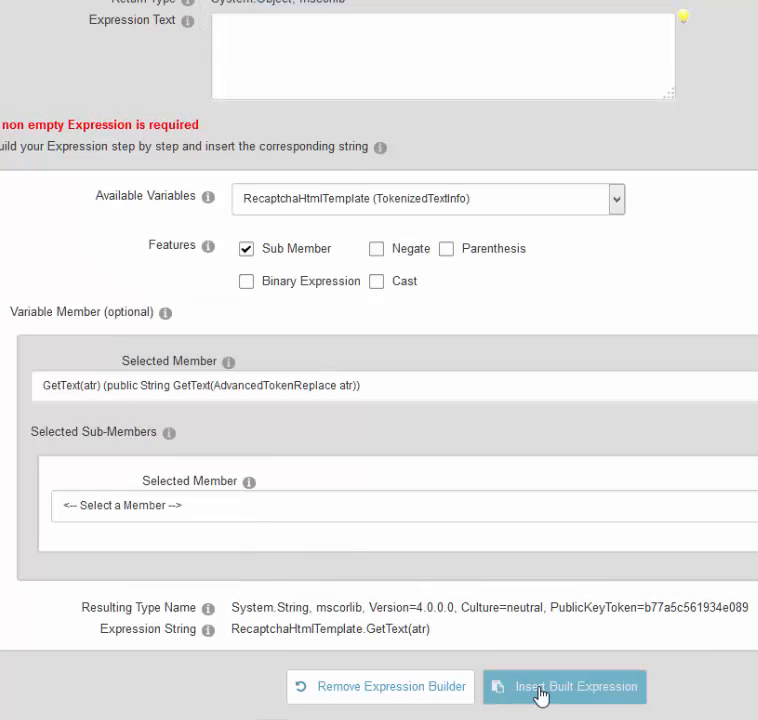
{"action": "left_click", "coordinate": [540, 695]}
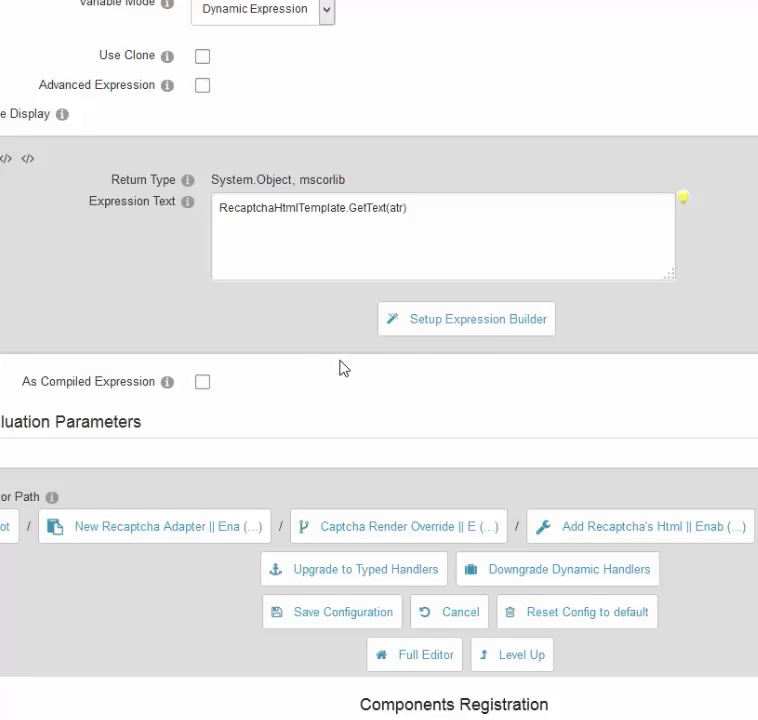
Build the Expression Owner's GetAdvancedTokenReplace() call in the expression builder and insert it into the same expression text
{"action": "left_click", "coordinate": [473, 330]}
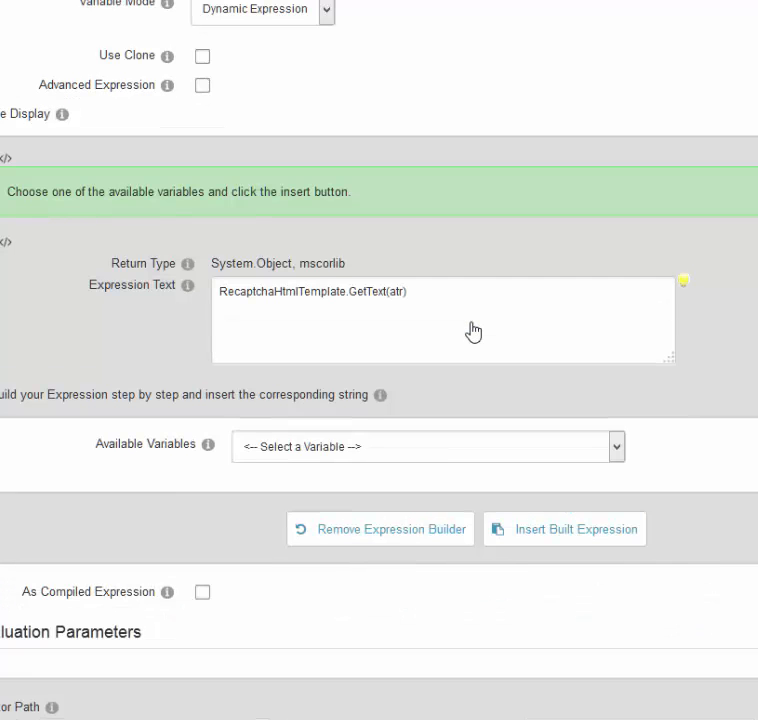
{"action": "left_click", "coordinate": [341, 449]}
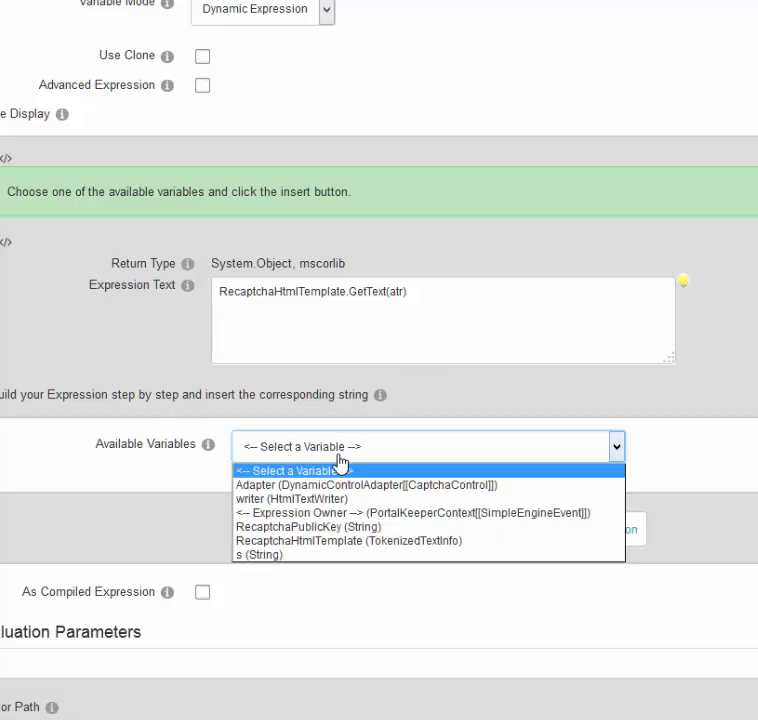
{"action": "left_click", "coordinate": [328, 514]}
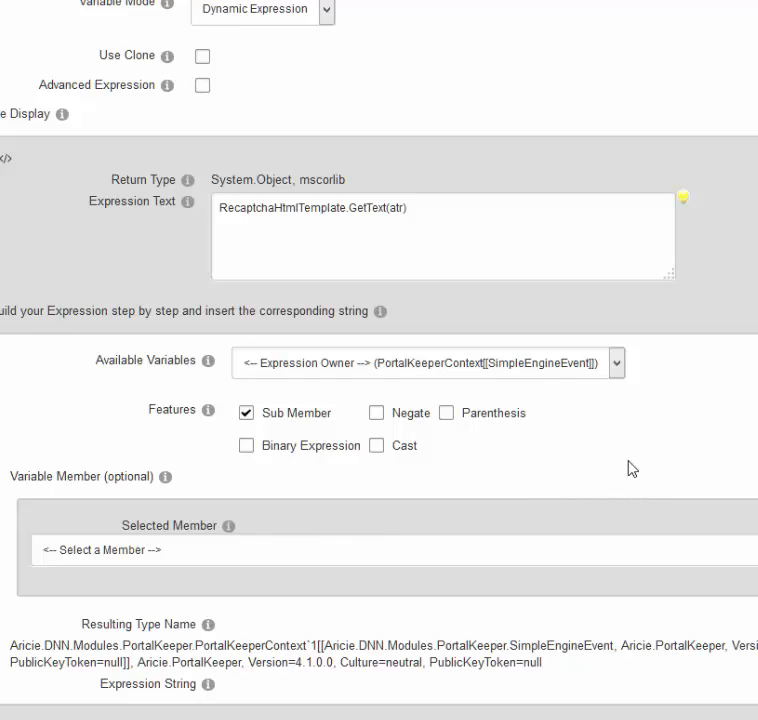
{"action": "scroll", "coordinate": [633, 464], "scroll_direction": "down", "scroll_amount": 1}
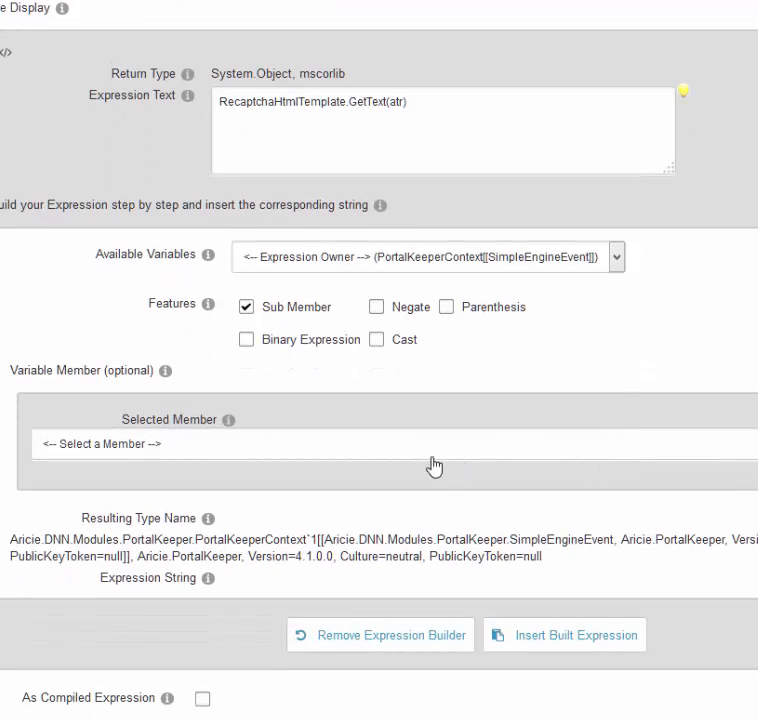
{"action": "left_click", "coordinate": [390, 453]}
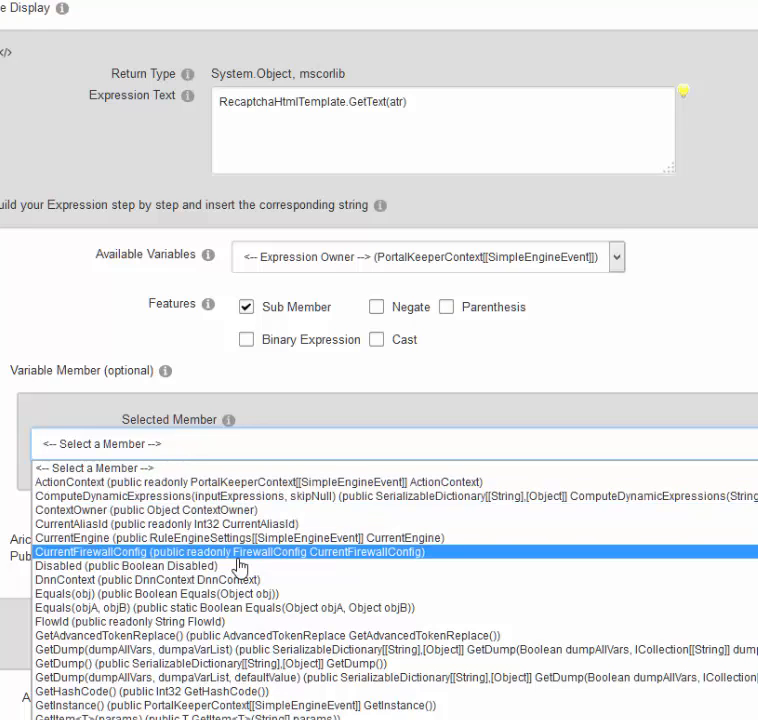
{"action": "left_click", "coordinate": [212, 637]}
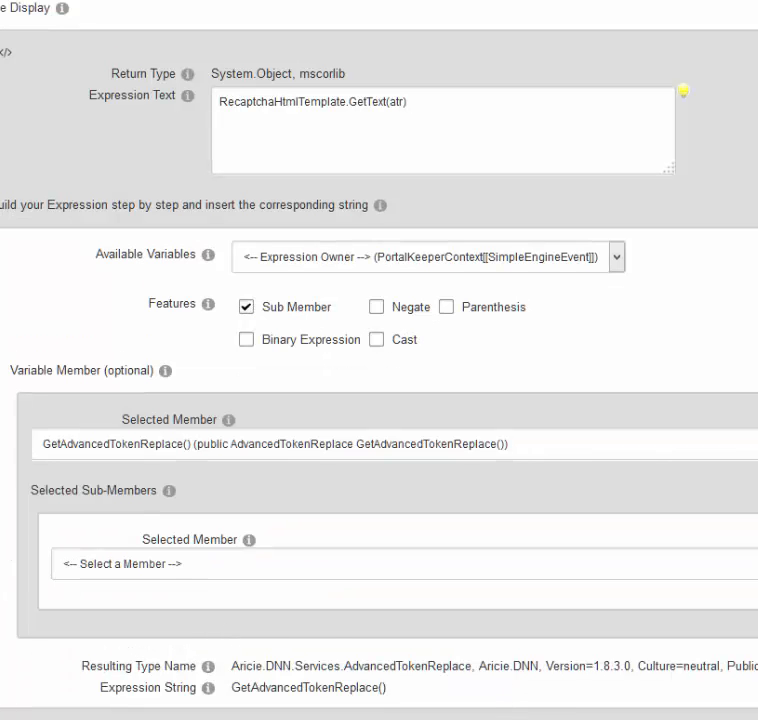
{"action": "left_click", "coordinate": [470, 717]}
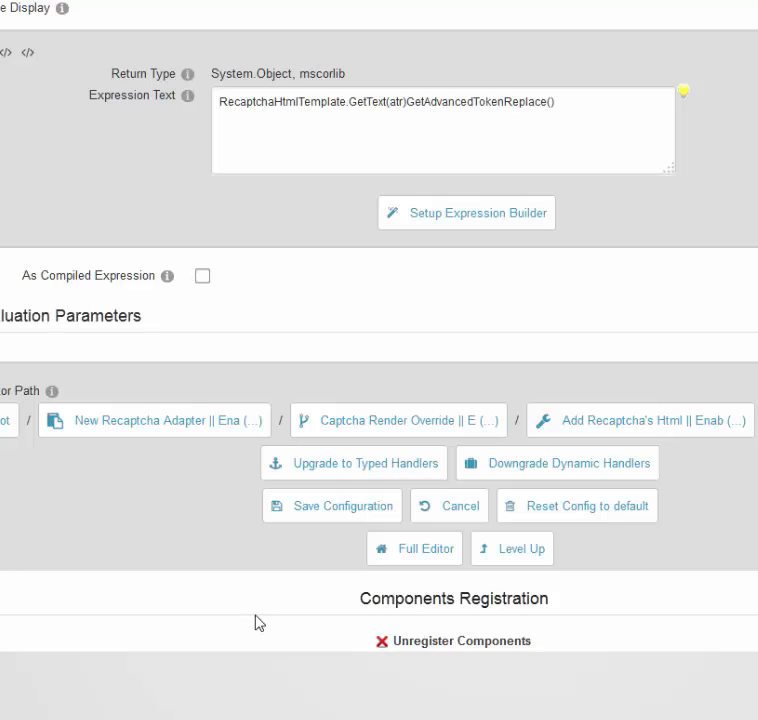
Move GetAdvancedTokenReplace() inside GetText in place of atr, then save the configuration
{"action": "scroll", "coordinate": [256, 620], "scroll_direction": "up", "scroll_amount": 2}
{"action": "left_click_drag", "start_coordinate": [563, 313], "coordinate": [412, 310]}
{"action": "key", "text": "ctrl+c"}
{"action": "key", "text": "BackSpace"}
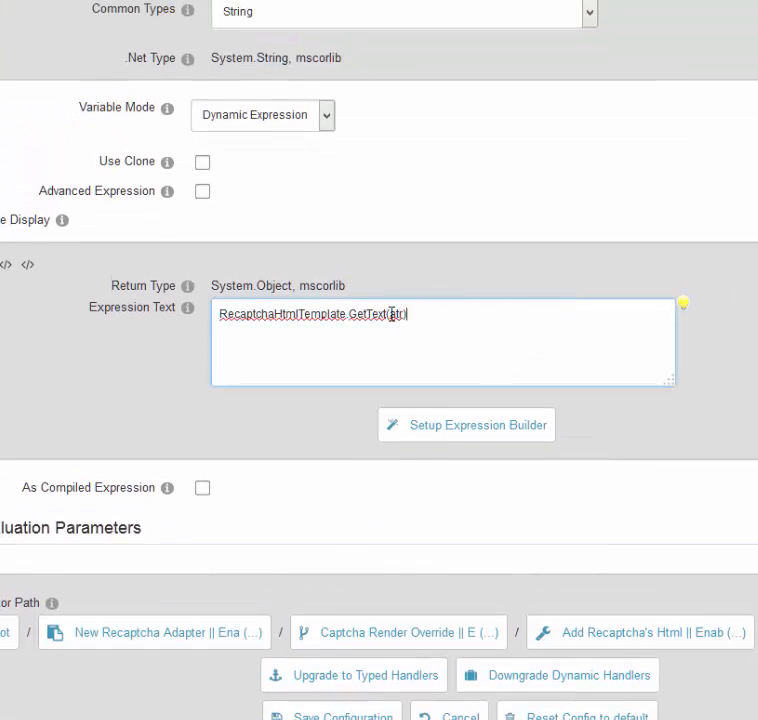
{"action": "double_click", "coordinate": [393, 314]}
{"action": "key", "text": "ctrl+v"}
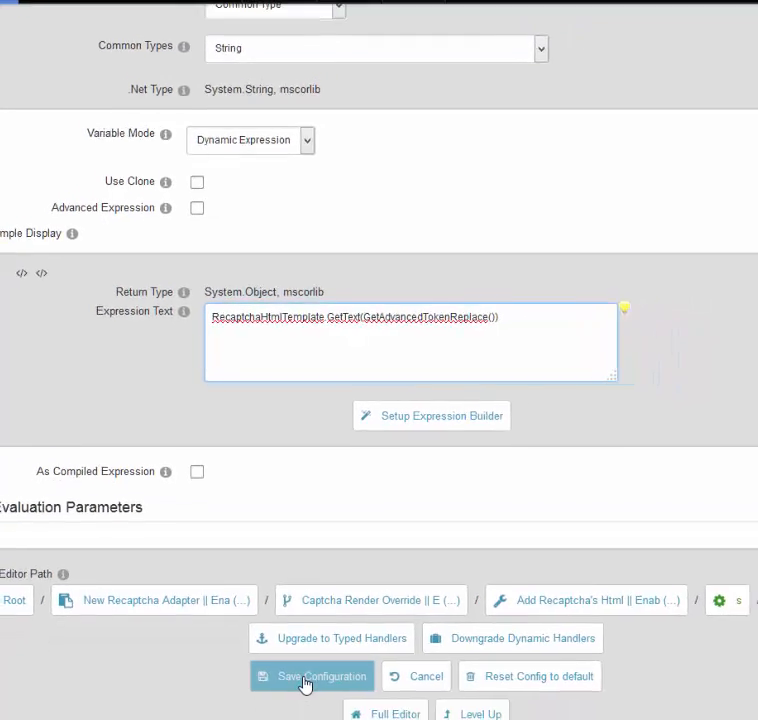
{"action": "left_click", "coordinate": [323, 715]}
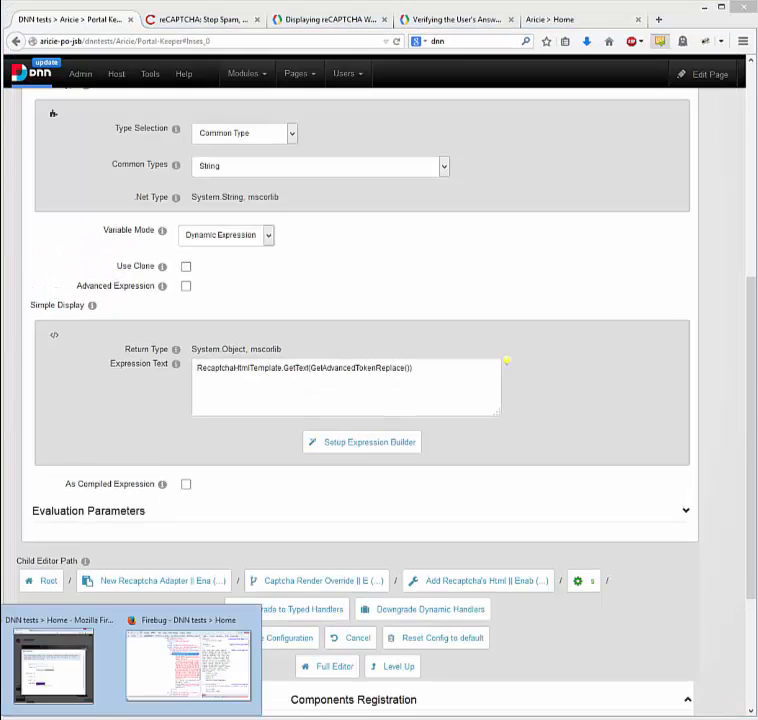
Switch to the DNN tests site window, dismiss Firebug, reload the home page and open the registration form
{"action": "left_click", "coordinate": [169, 665]}
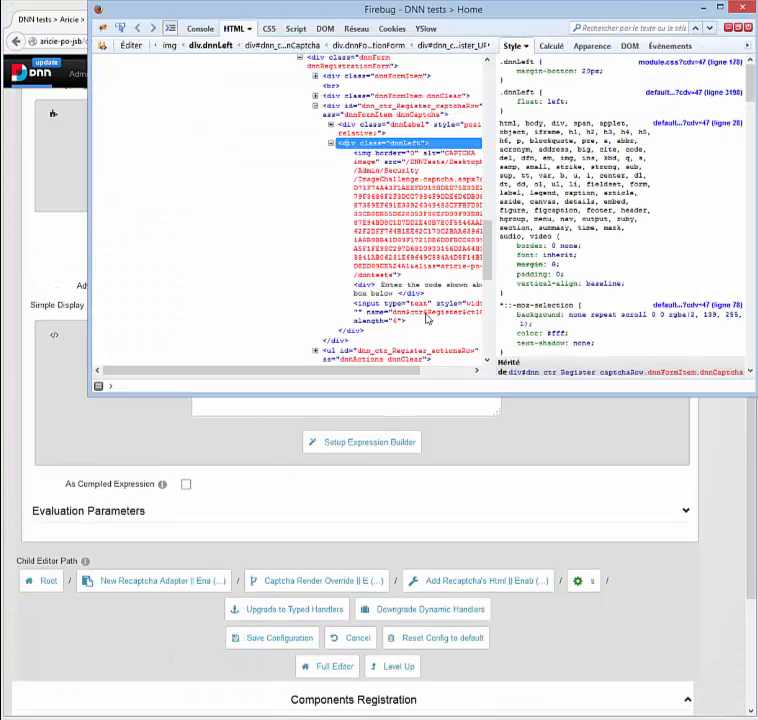
{"action": "left_click", "coordinate": [748, 28]}
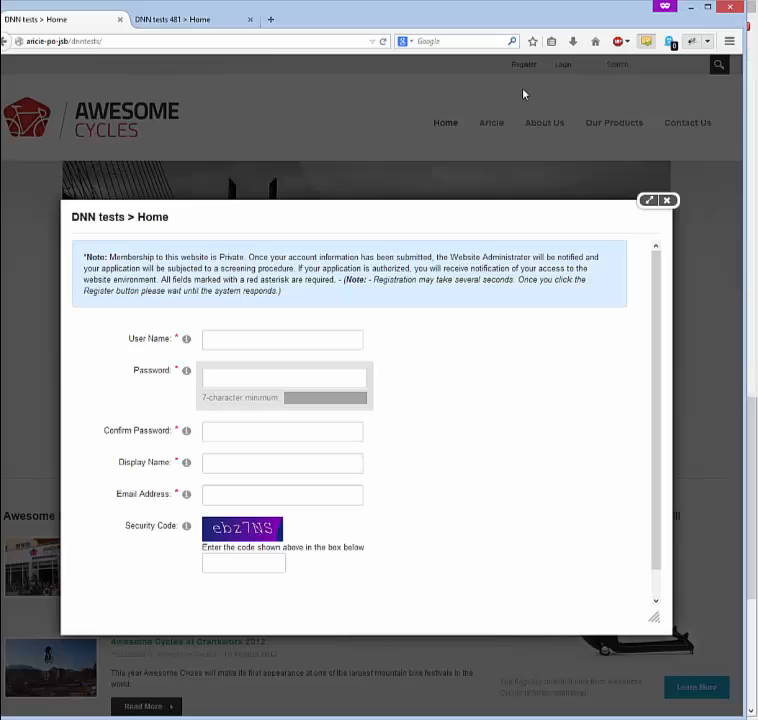
{"action": "key", "text": "F5"}
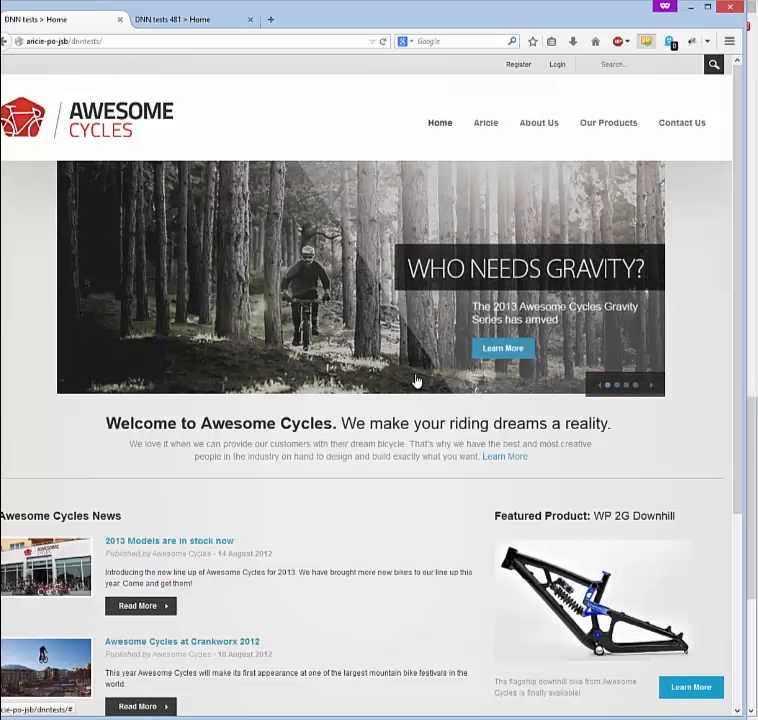
{"action": "left_click", "coordinate": [522, 66]}
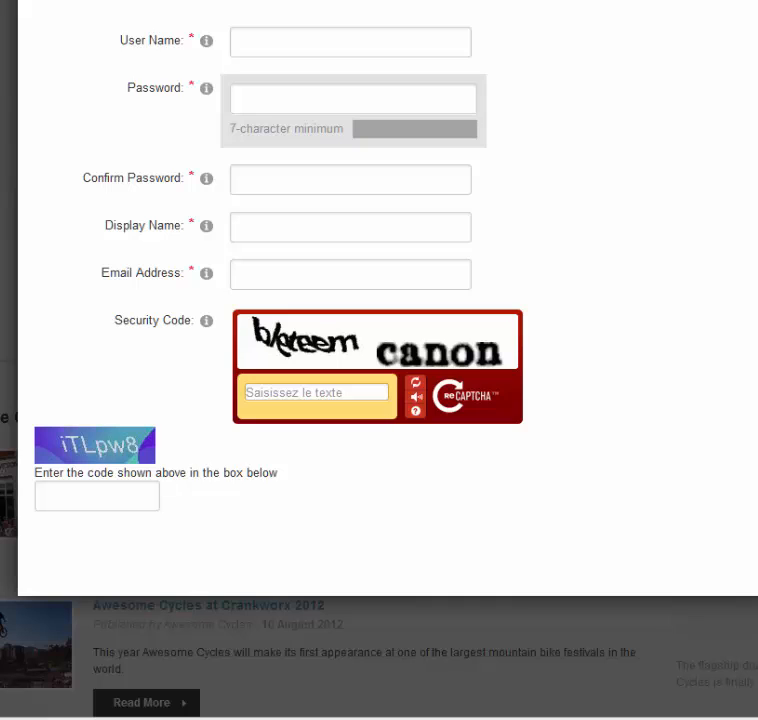
Inspect the native captcha image on the registration form with Firebug and select its enclosing dnnLeft div
{"action": "right_click", "coordinate": [83, 455]}
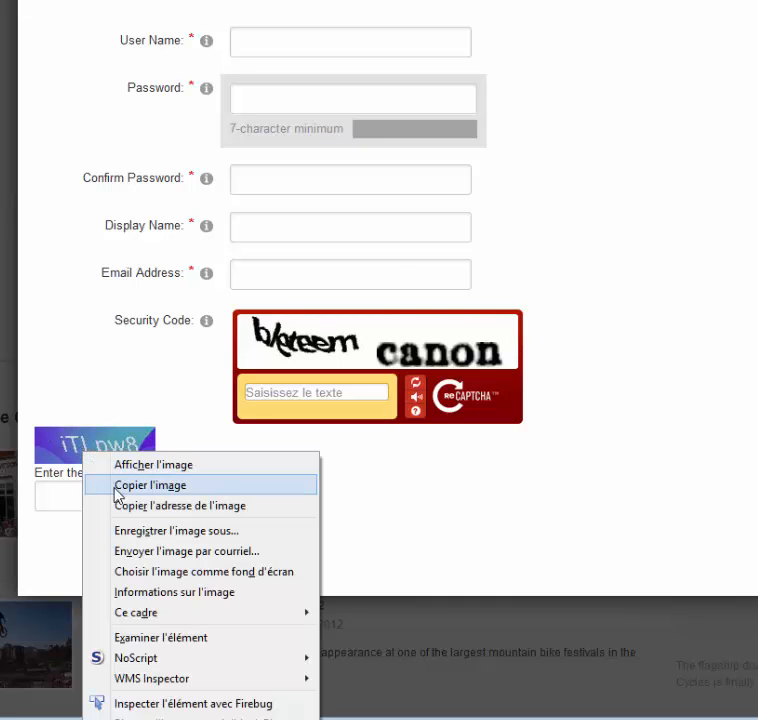
{"action": "left_click", "coordinate": [160, 704]}
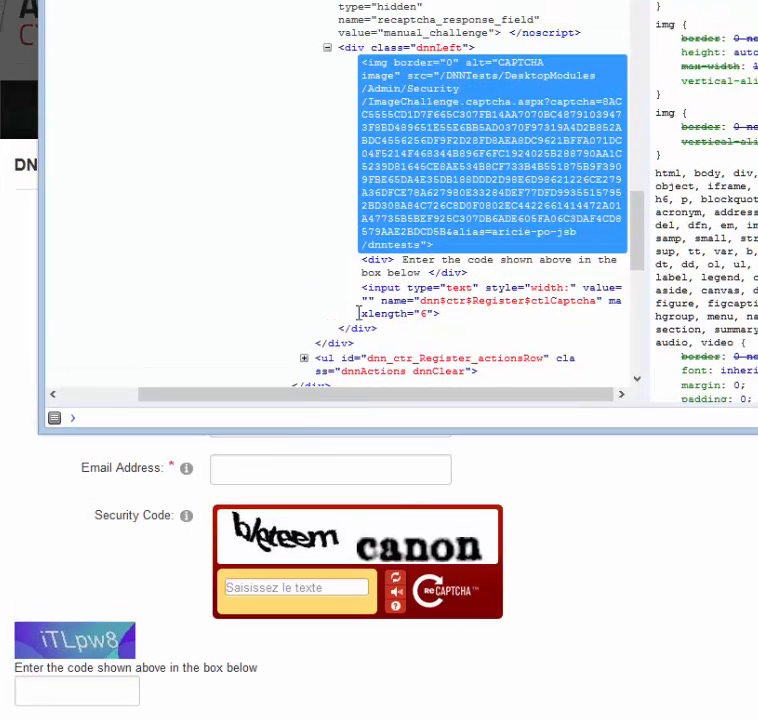
{"action": "left_click", "coordinate": [360, 49]}
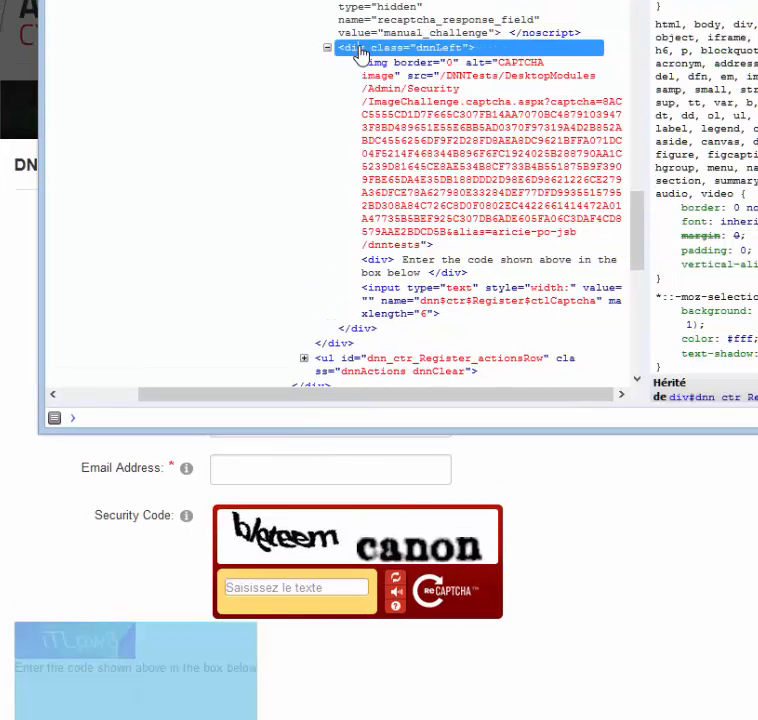
Add a style attribute with the value display:none; to the native captcha's dnnLeft div in Firebug
{"action": "right_click", "coordinate": [360, 52]}
{"action": "left_click", "coordinate": [426, 222]}
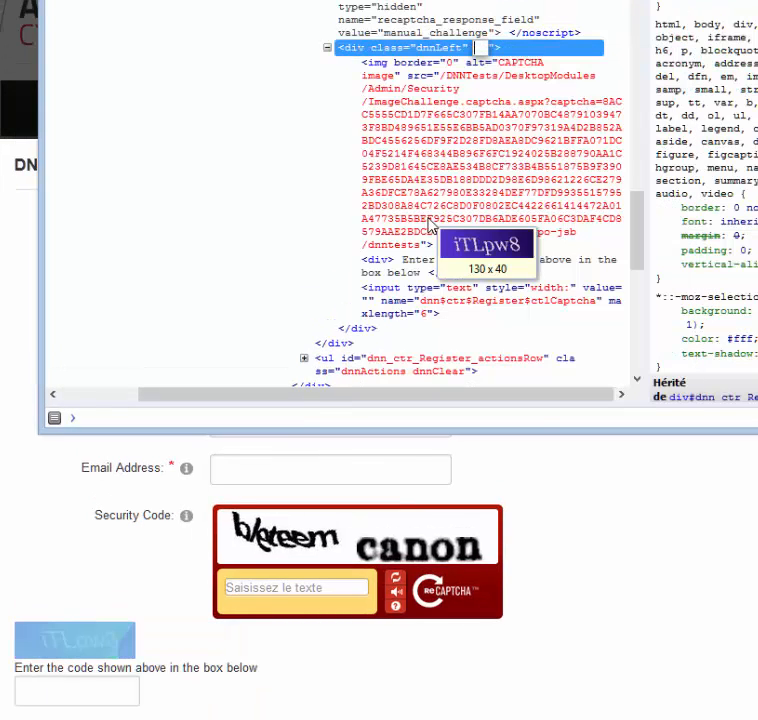
{"action": "type", "text": "style"}
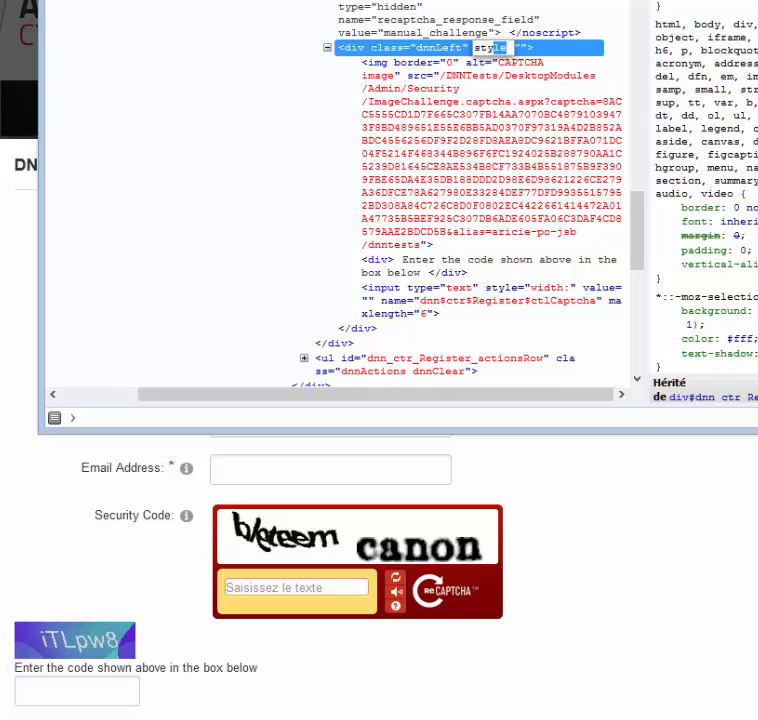
{"action": "key", "text": "Tab"}
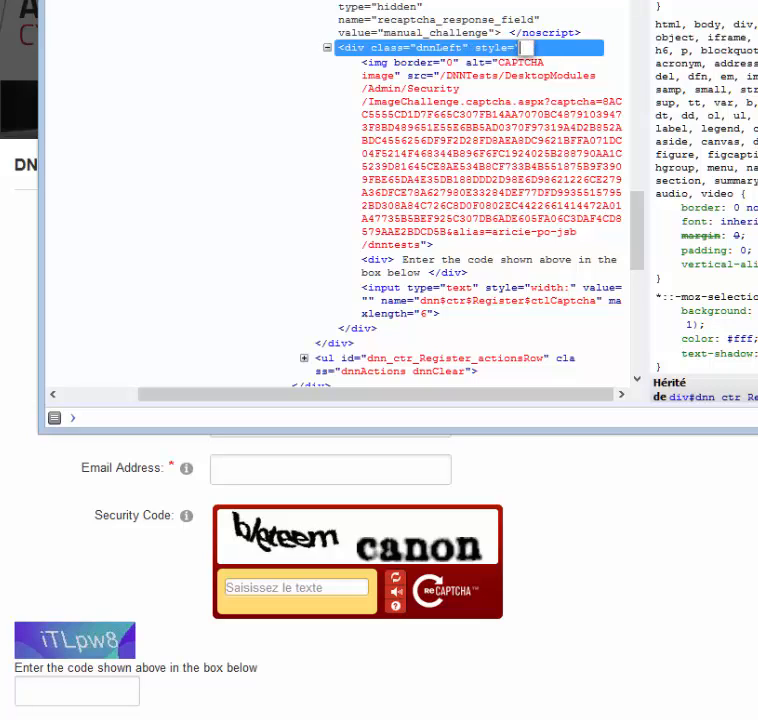
{"action": "type", "text": "dip"}
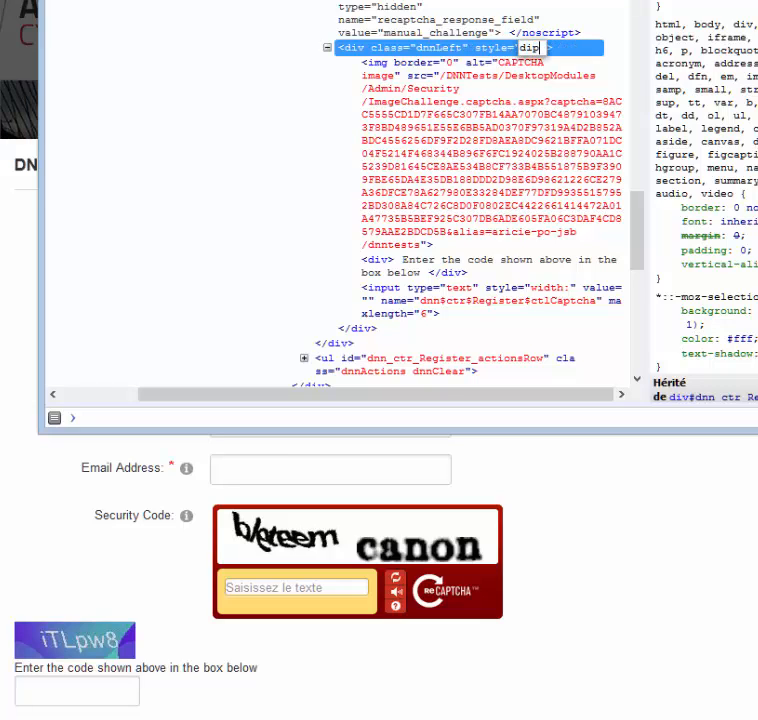
{"action": "type", "text": "s"}
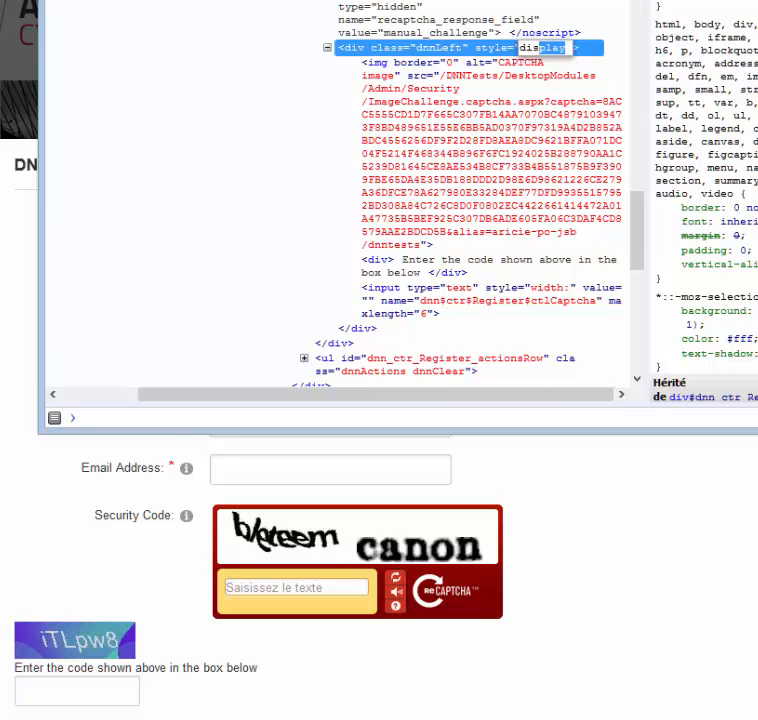
{"action": "type", "text": "play:n"}
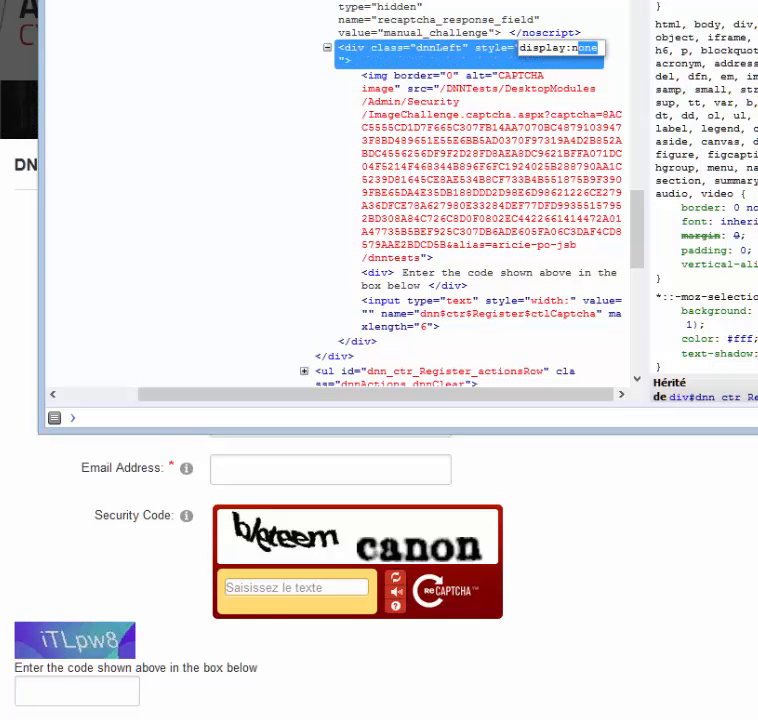
{"action": "type", "text": "one;"}
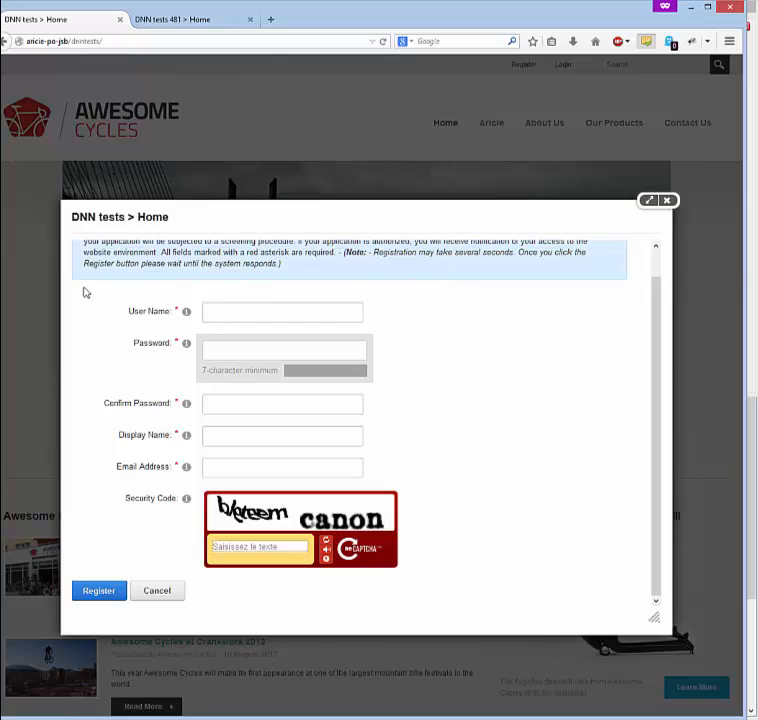
Return to the Portal Keeper window, open the Captcha Render Override handler and paste a second Add Recaptcha's Html action
{"action": "left_click", "coordinate": [63, 717]}
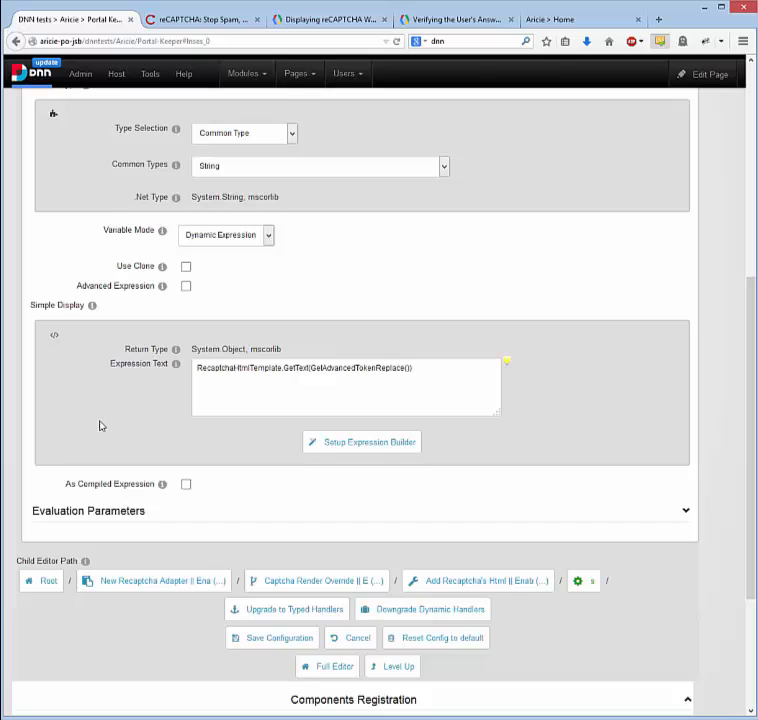
{"action": "scroll", "coordinate": [99, 426], "scroll_direction": "up", "scroll_amount": 6}
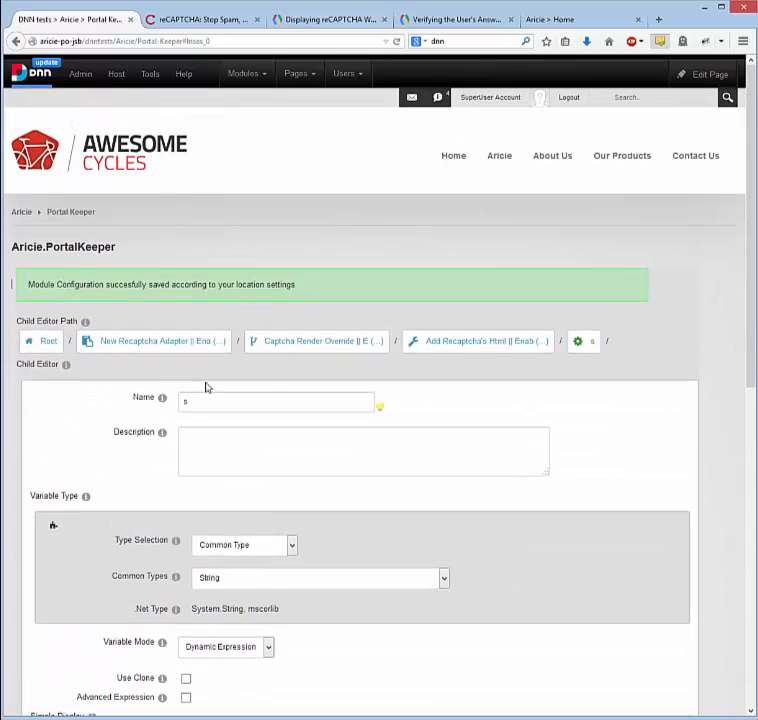
{"action": "left_click", "coordinate": [310, 343]}
{"action": "scroll", "coordinate": [253, 395], "scroll_direction": "down", "scroll_amount": 2}
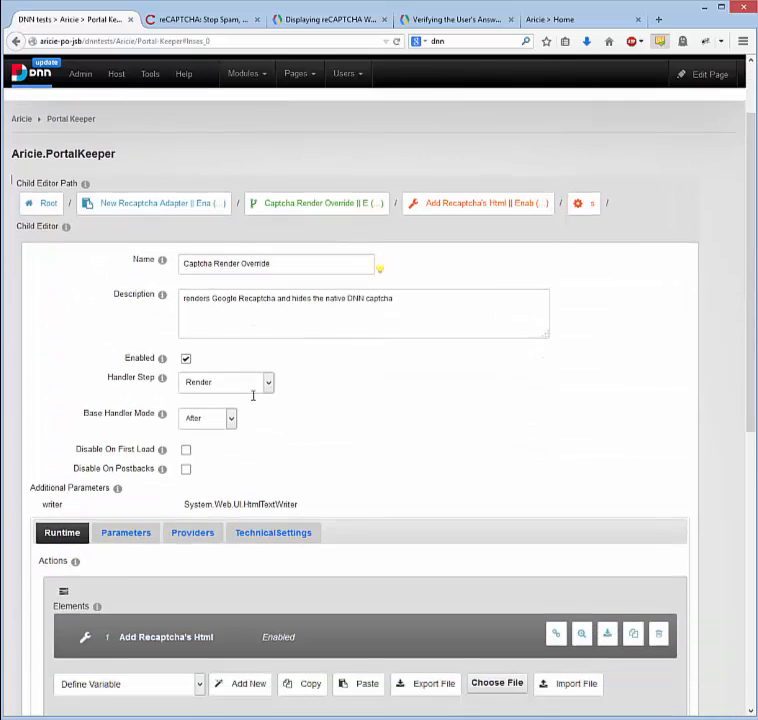
{"action": "scroll", "coordinate": [253, 395], "scroll_direction": "down", "scroll_amount": 2}
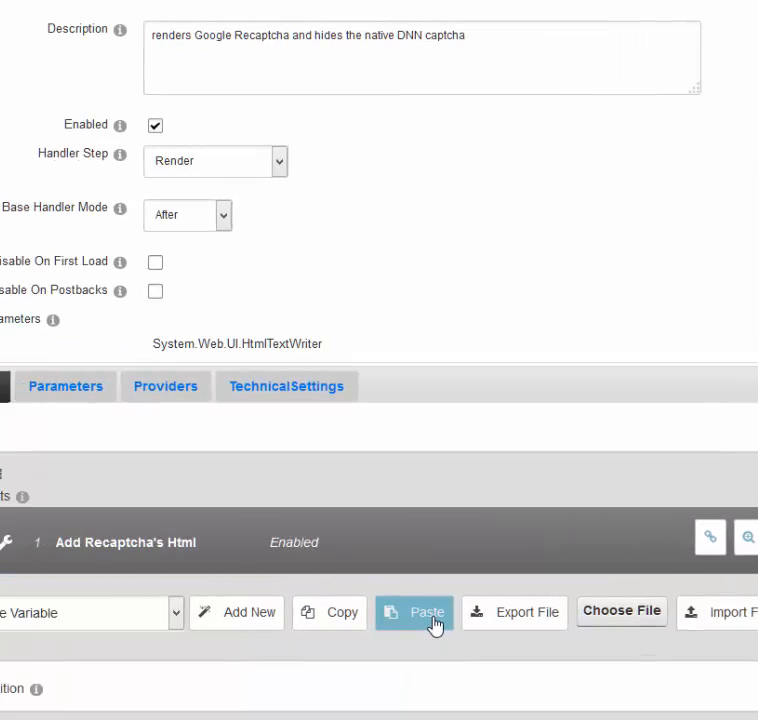
{"action": "left_click", "coordinate": [480, 624]}
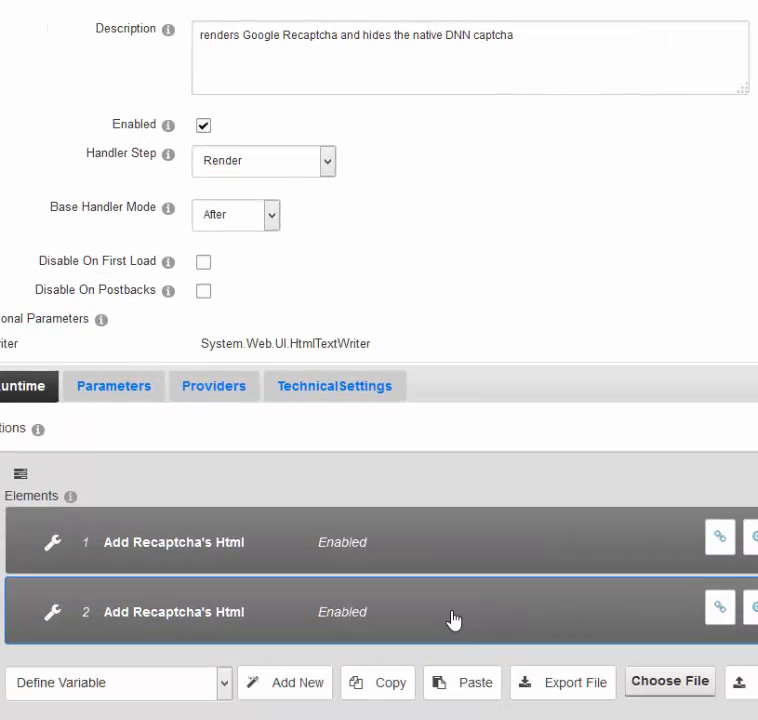
Open the pasted second action and rename it Hide Native Captcha
{"action": "left_click", "coordinate": [225, 617]}
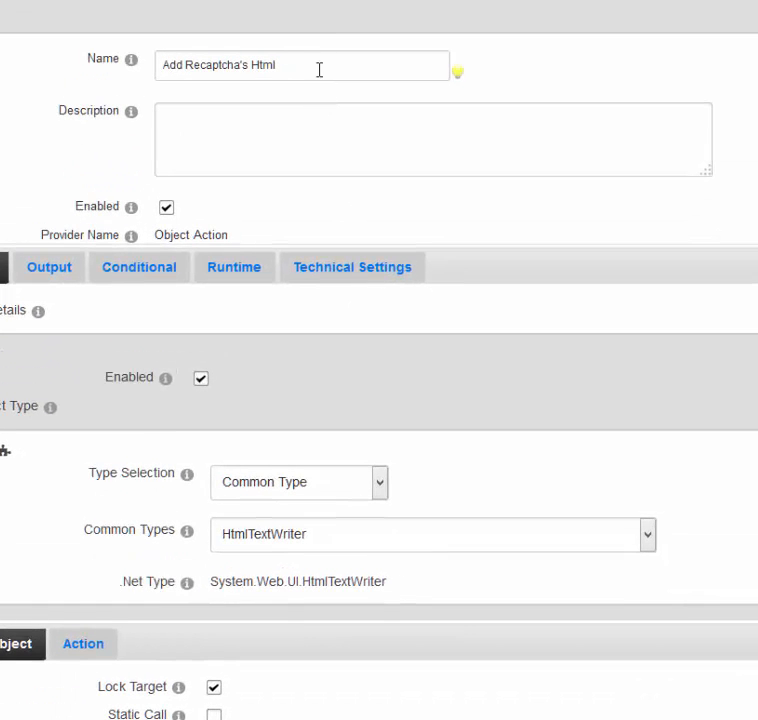
{"action": "triple_click", "coordinate": [319, 70]}
{"action": "type", "text": "Hide Native Captcha"}
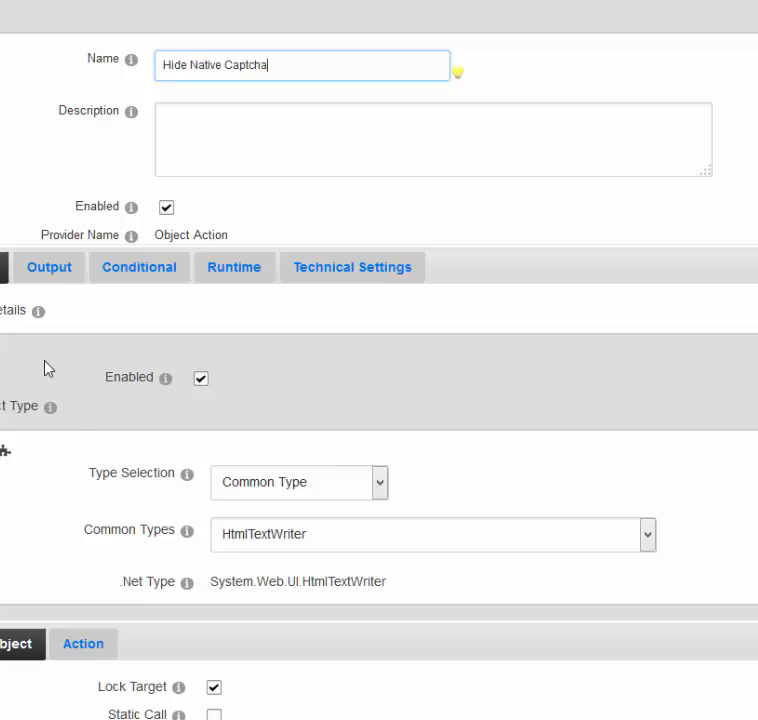
Make the Hide Native Captcha action call AddStyleAttribute(String name, String value) and prepare its parameters
{"action": "scroll", "coordinate": [71, 401], "scroll_direction": "down", "scroll_amount": 4}
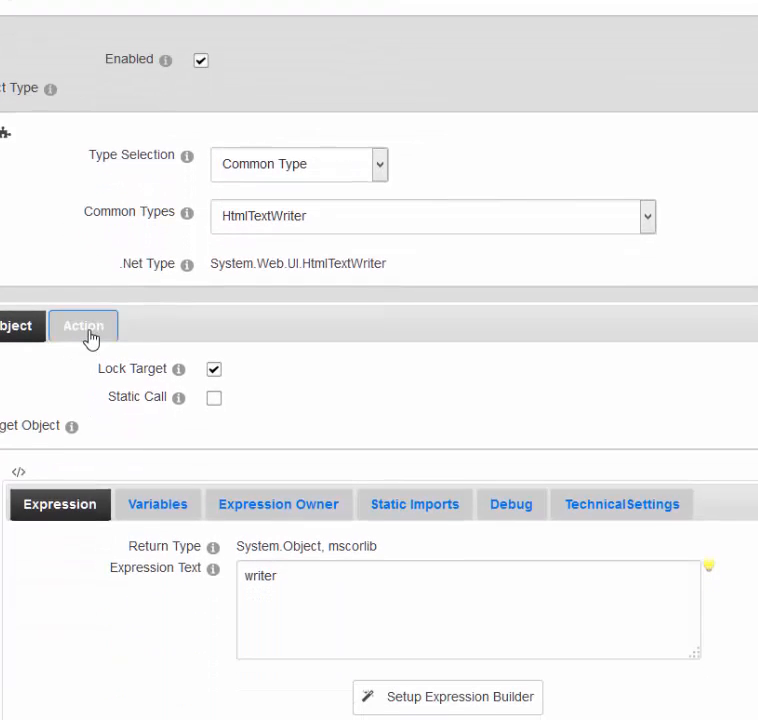
{"action": "left_click", "coordinate": [85, 330]}
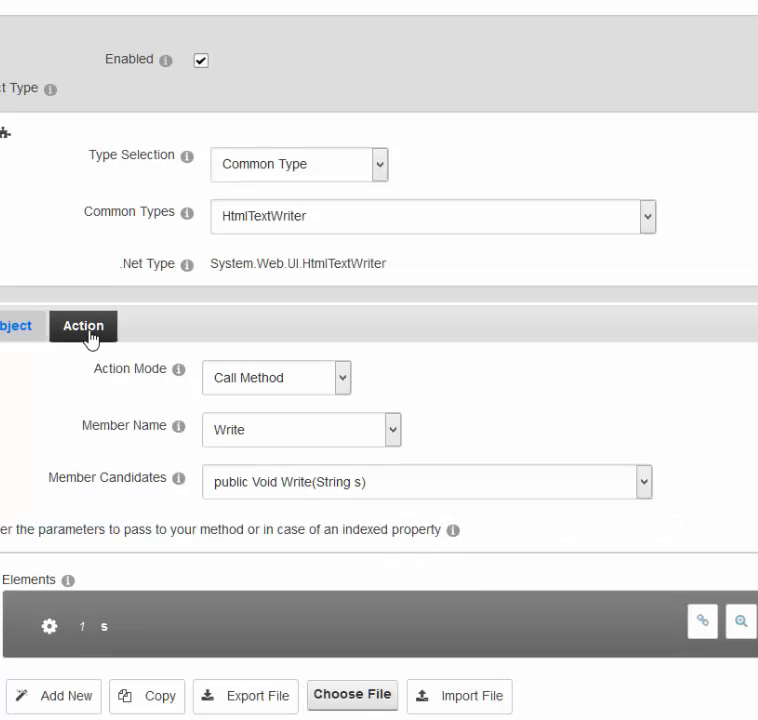
{"action": "left_click", "coordinate": [310, 491]}
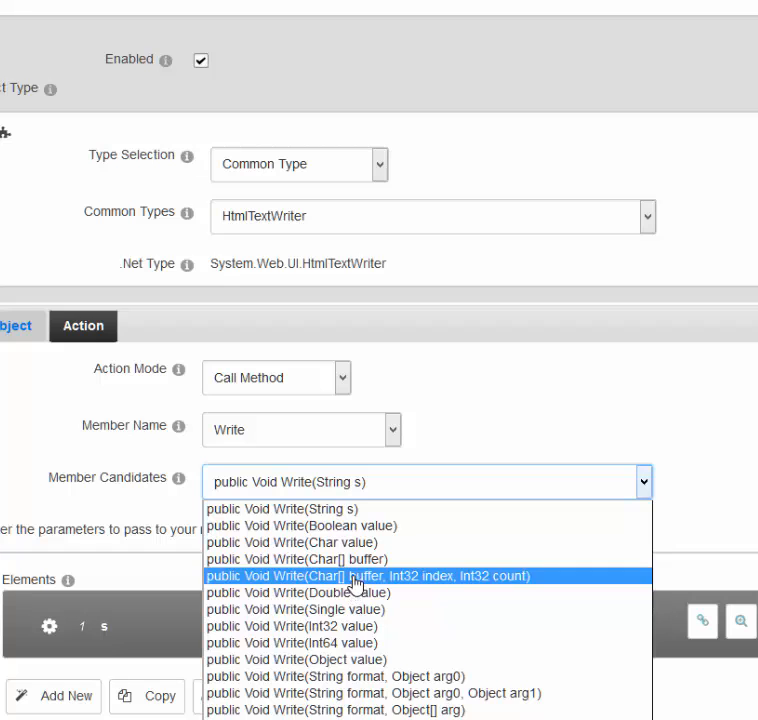
{"action": "left_click", "coordinate": [347, 440]}
{"action": "left_click", "coordinate": [347, 436]}
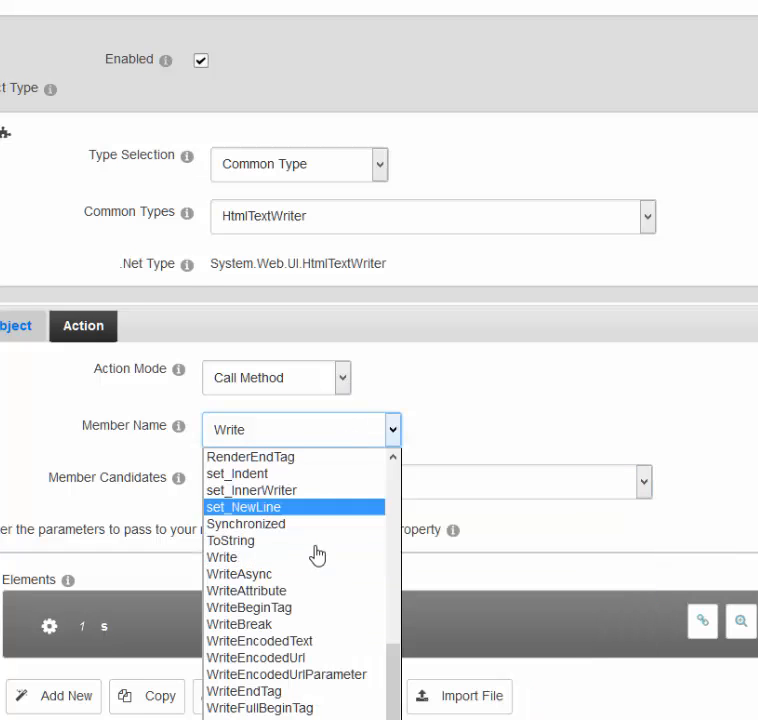
{"action": "scroll", "coordinate": [317, 556], "scroll_direction": "up", "scroll_amount": 12}
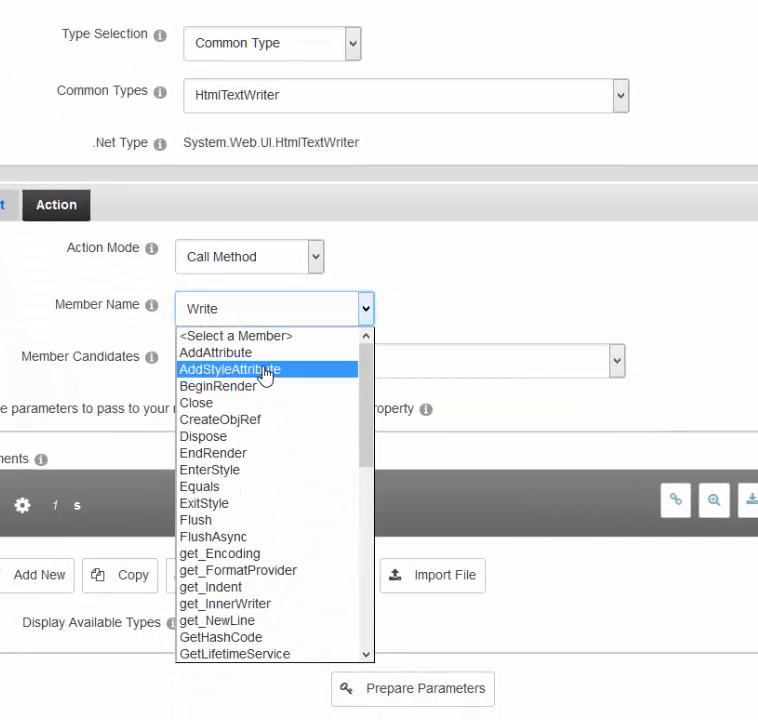
{"action": "left_click", "coordinate": [264, 372]}
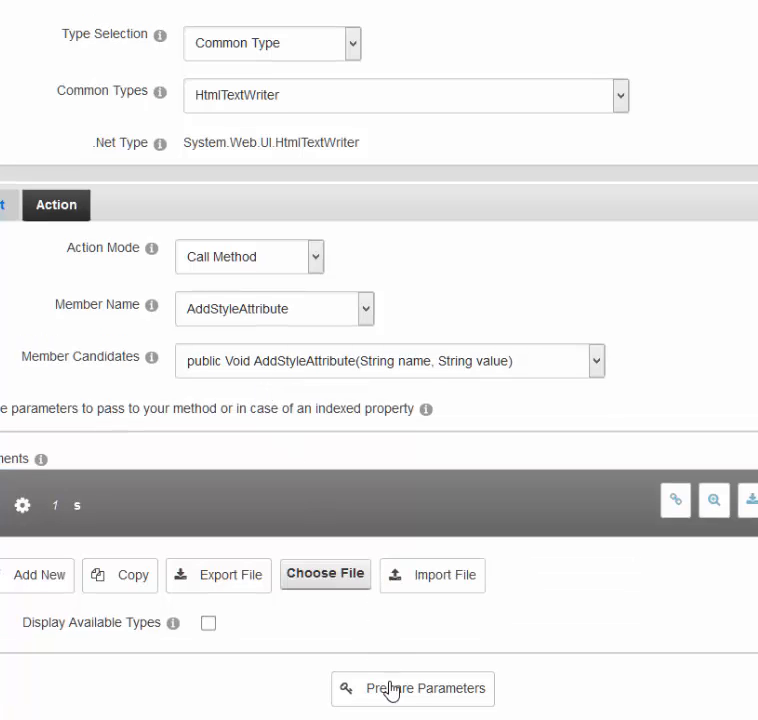
{"action": "left_click", "coordinate": [392, 690]}
Open the name parameter, set its variable mode to Instance and its value to display
{"action": "left_click", "coordinate": [203, 572]}
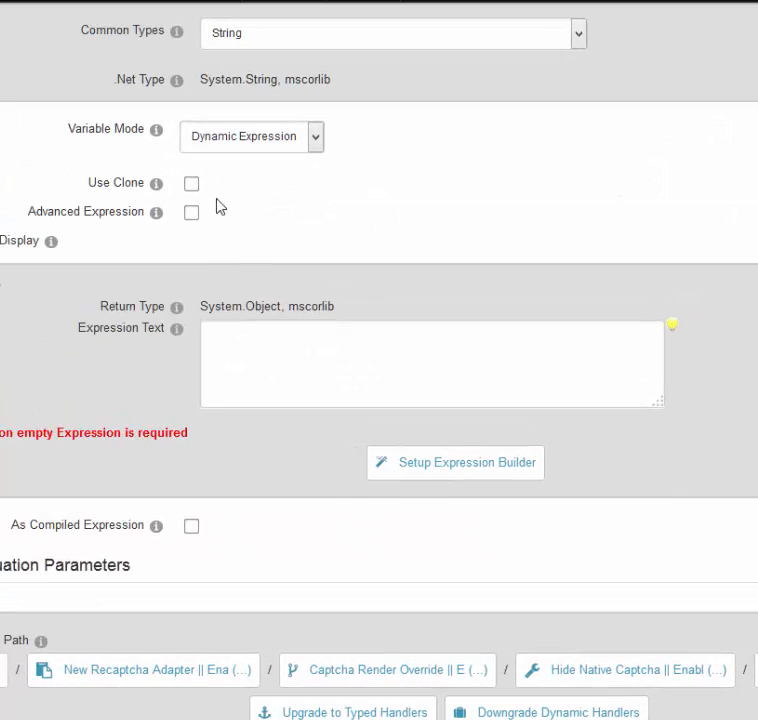
{"action": "left_click", "coordinate": [235, 146]}
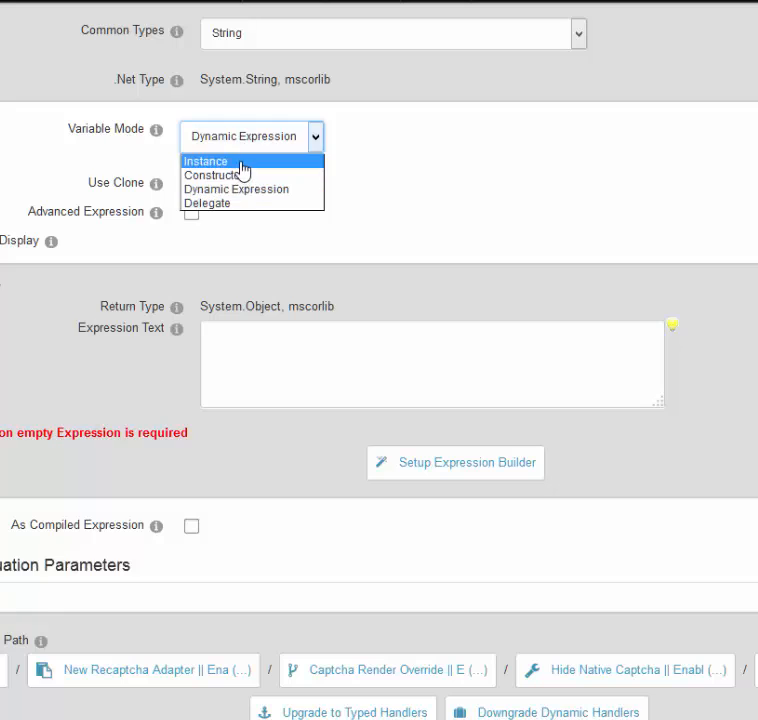
{"action": "left_click", "coordinate": [242, 162]}
{"action": "left_click", "coordinate": [231, 330]}
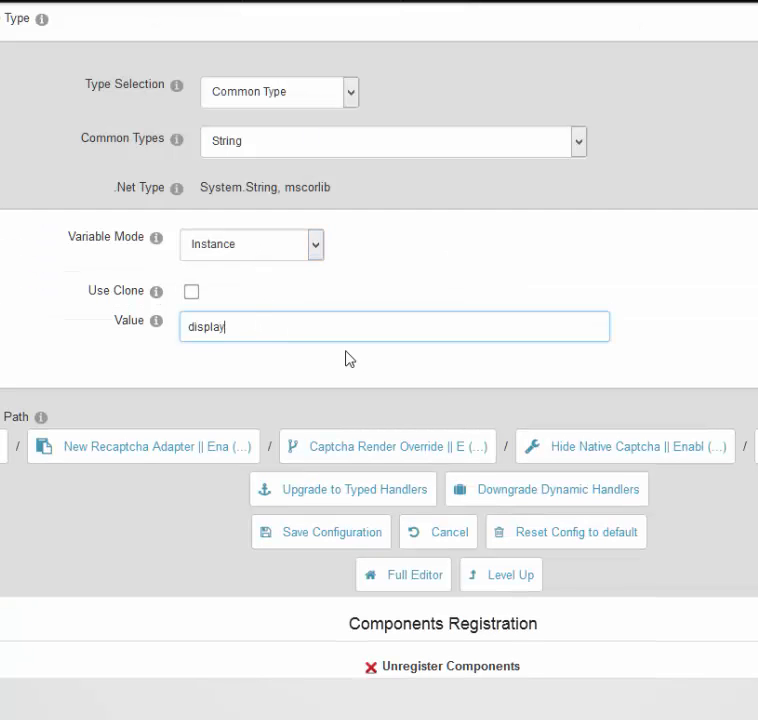
Open the value parameter of Hide Native Captcha, make it an Instance with the value none, and save the configuration
{"action": "left_click", "coordinate": [624, 446]}
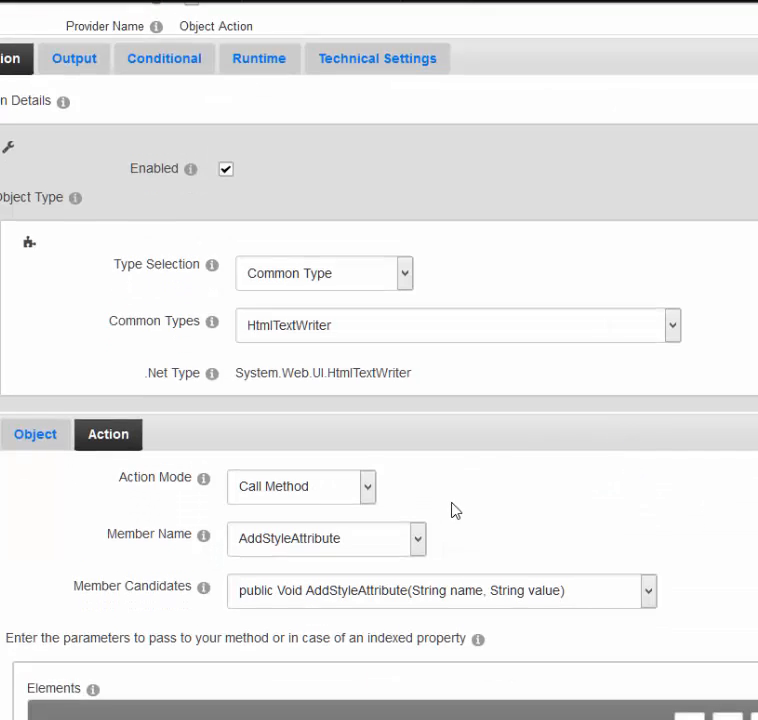
{"action": "scroll", "coordinate": [452, 510], "scroll_direction": "down", "scroll_amount": 2}
{"action": "left_click", "coordinate": [231, 625]}
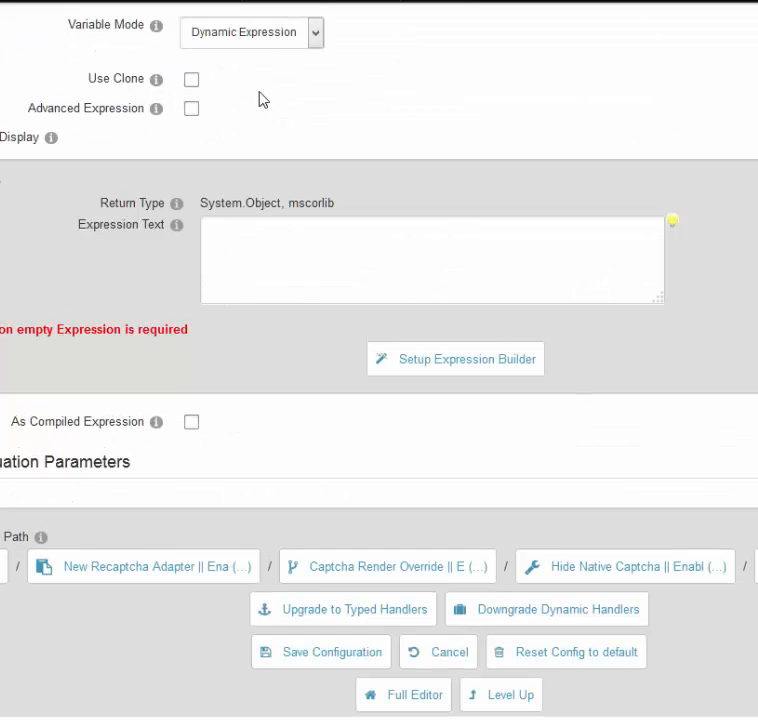
{"action": "left_click", "coordinate": [281, 35]}
{"action": "left_click", "coordinate": [247, 58]}
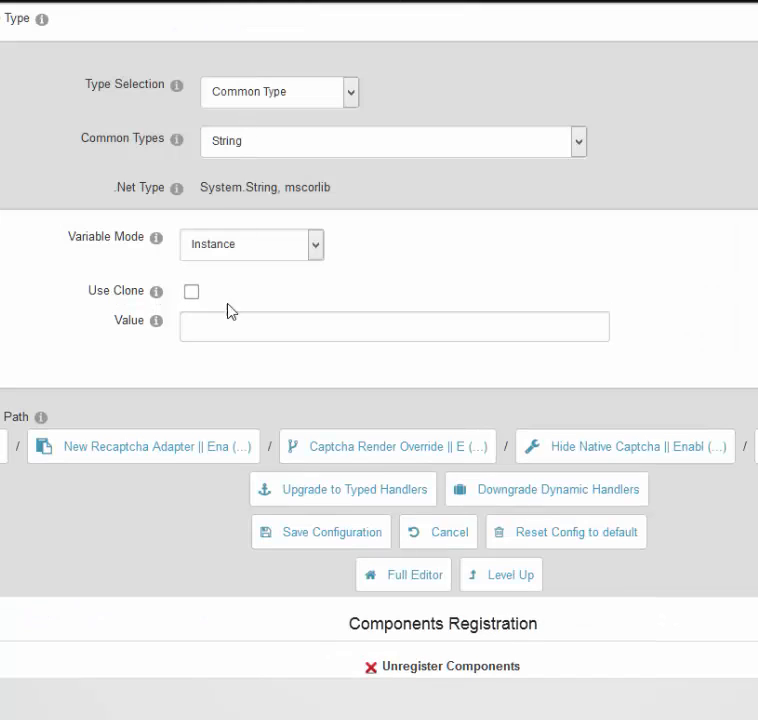
{"action": "left_click", "coordinate": [248, 333]}
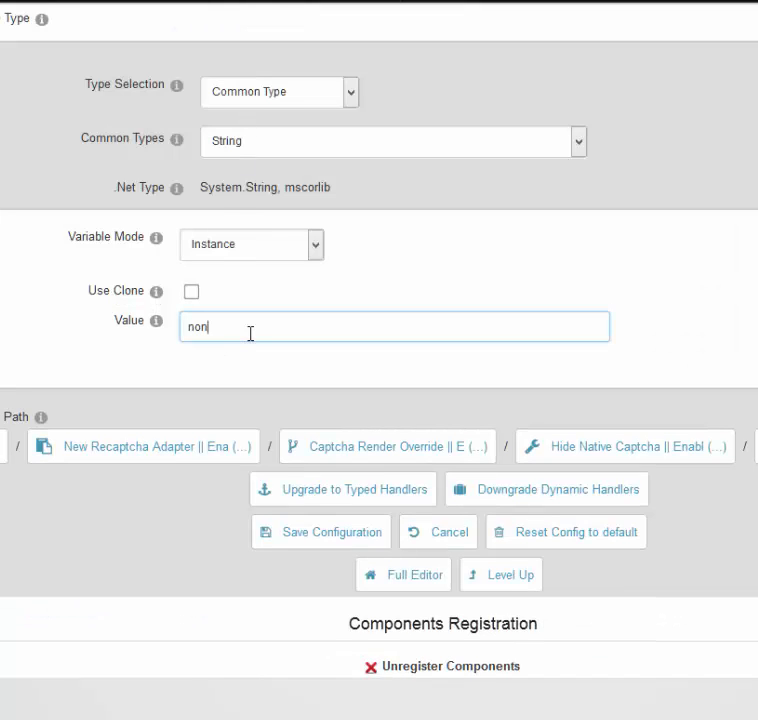
{"action": "type", "text": "none"}
{"action": "left_click", "coordinate": [318, 532]}
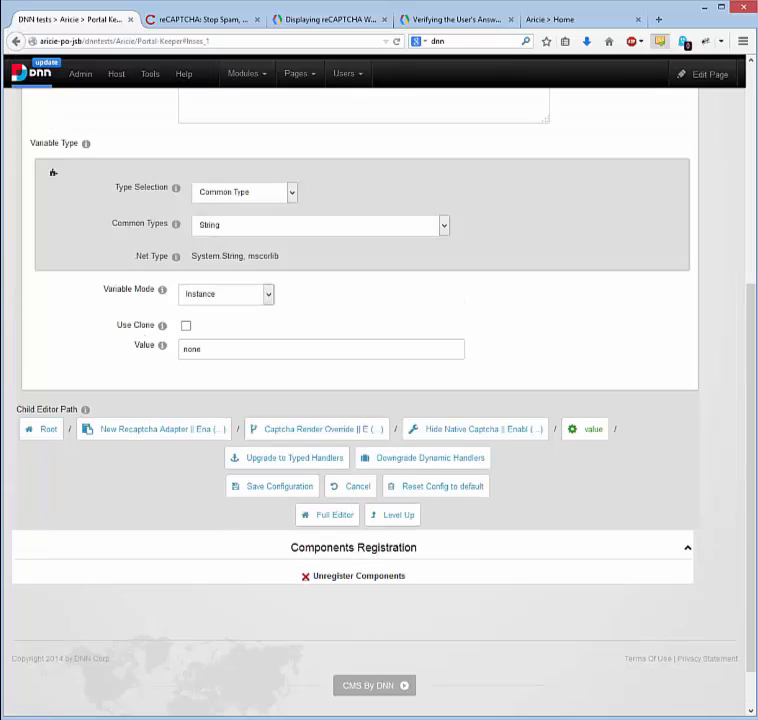
Switch to the DNN tests site window, reload the home page and open the registration form
{"action": "left_click", "coordinate": [30, 719]}
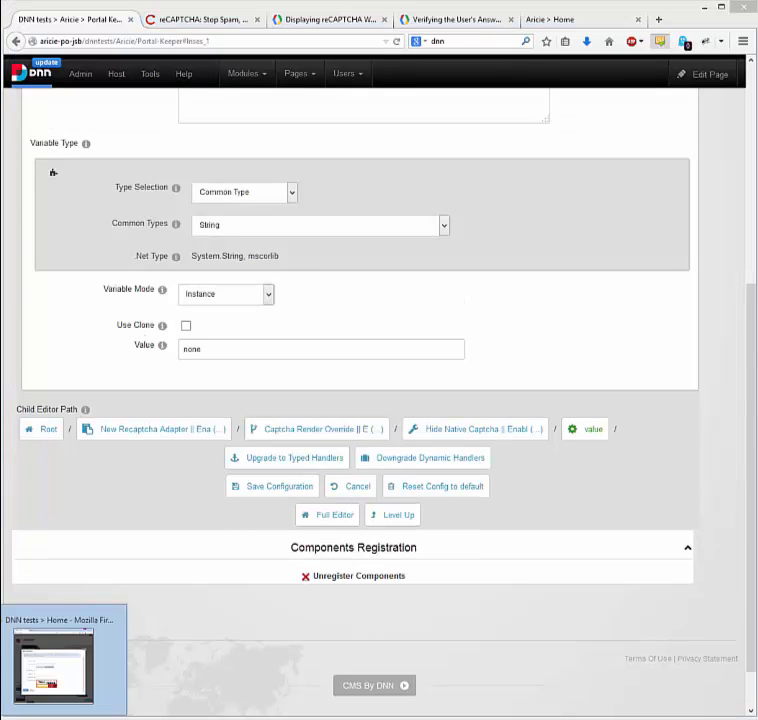
{"action": "left_click", "coordinate": [44, 662]}
{"action": "key", "text": "F5"}
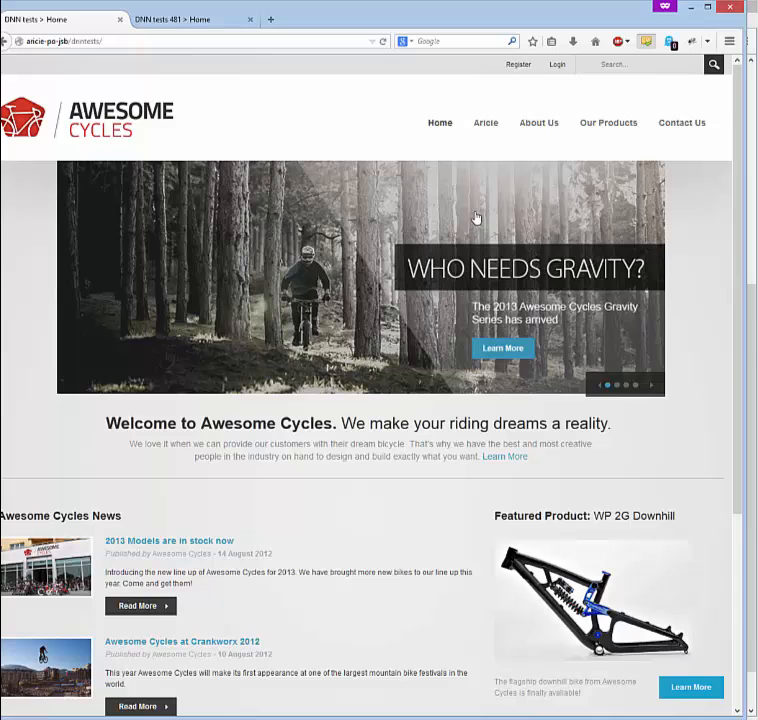
{"action": "left_click", "coordinate": [518, 66]}
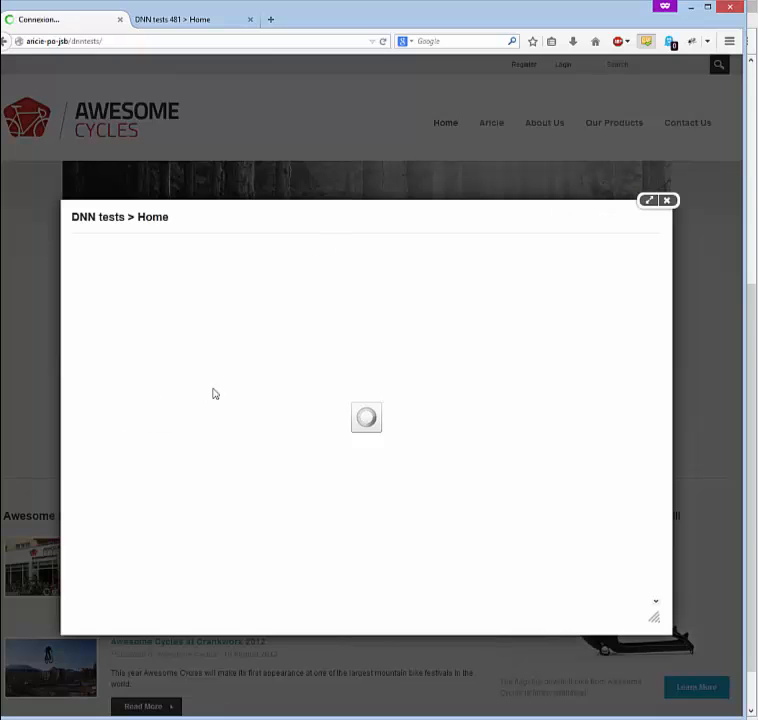